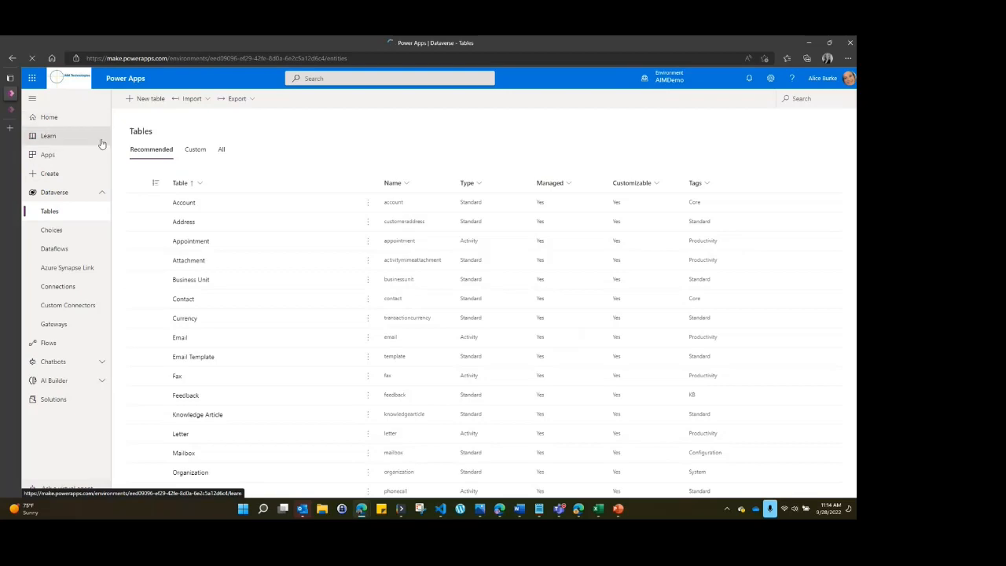
# Step: Go to the Power Apps home page and open the Repair Library app from the list of apps
pyautogui.click(75, 121)
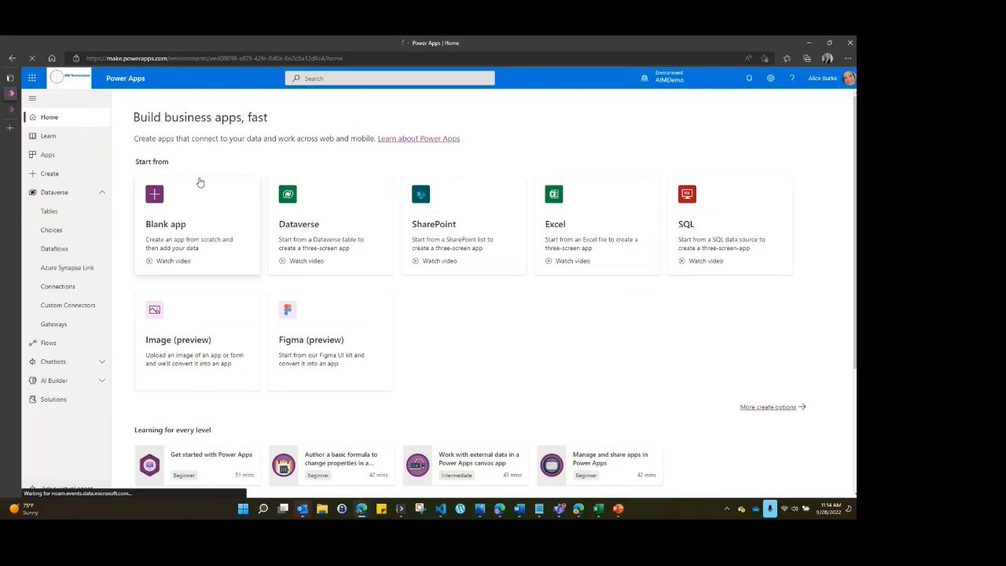
pyautogui.scroll(-1, 582, 291)
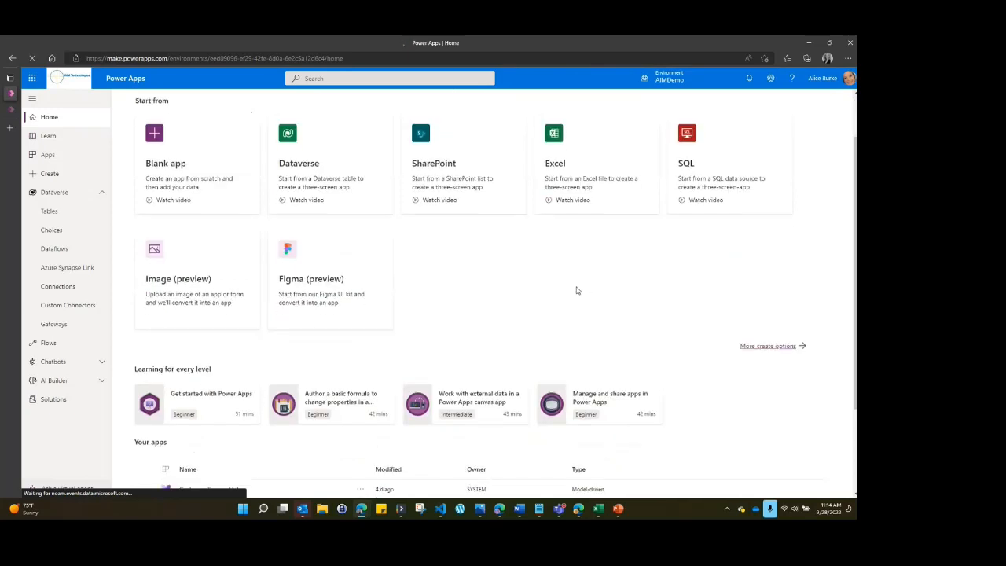
pyautogui.scroll(-2, 577, 291)
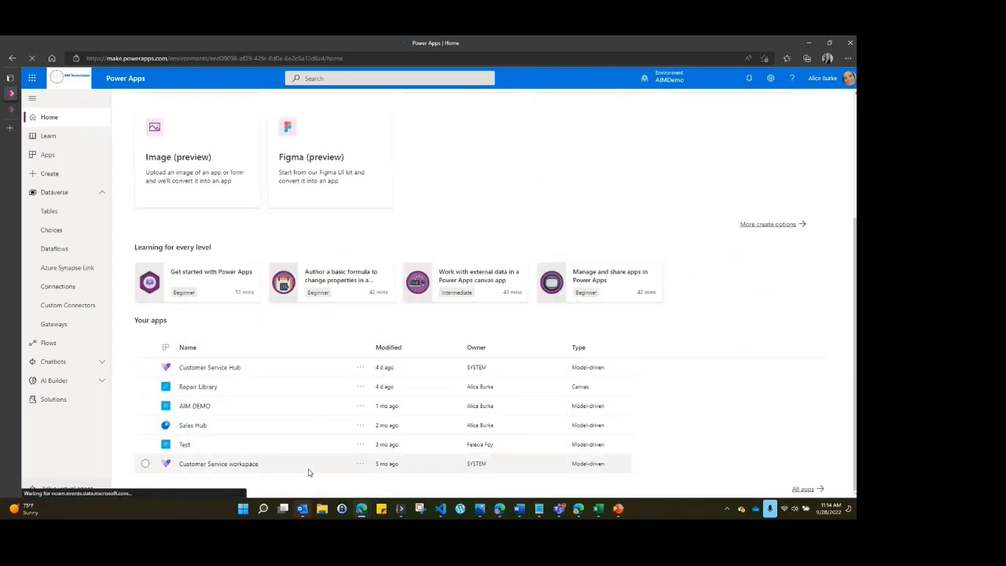
pyautogui.scroll(3, 420, 378)
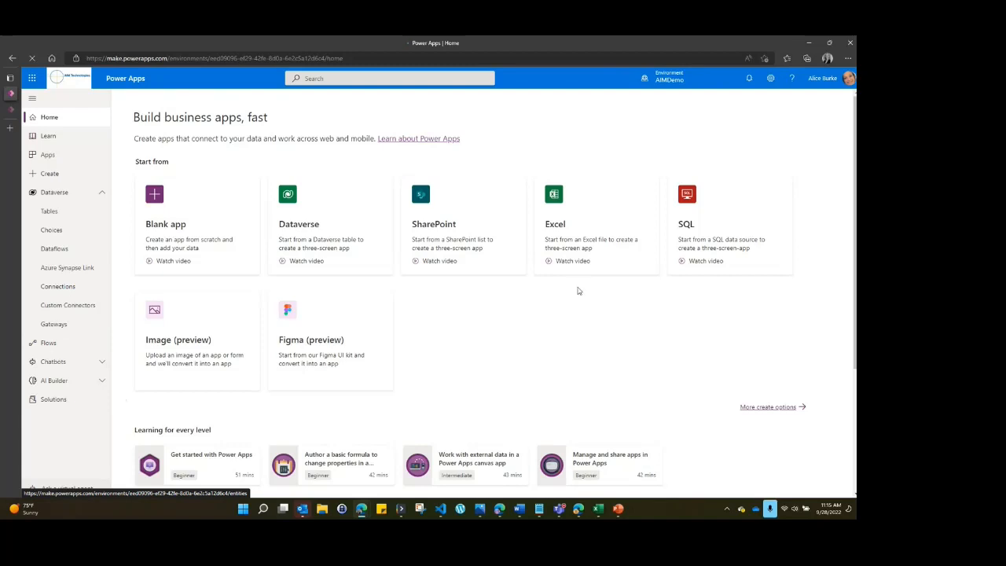
pyautogui.scroll(-3, 576, 290)
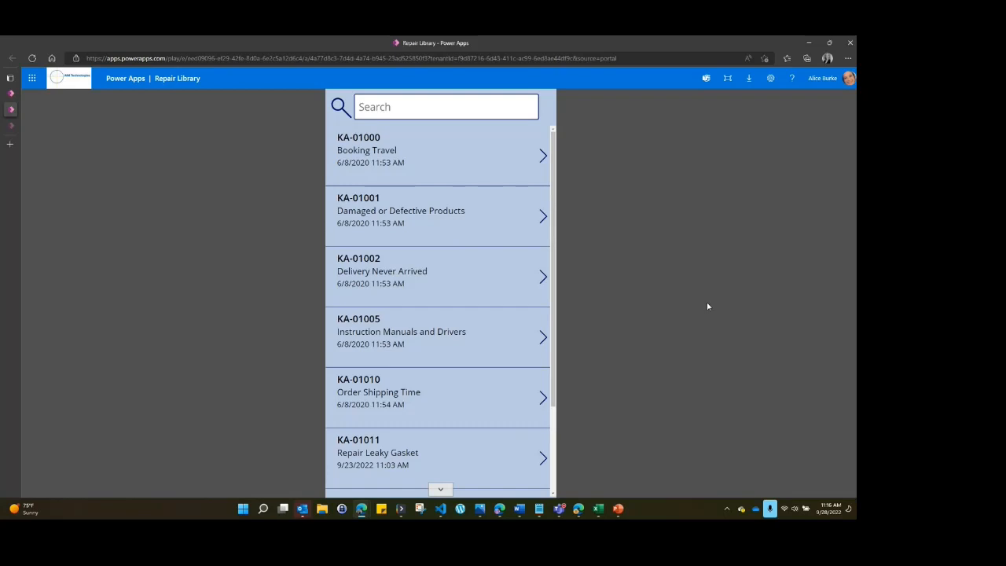
# Step: Search the repair articles for "gasket", and replace the search term with "dishwasher"
pyautogui.click(414, 109)
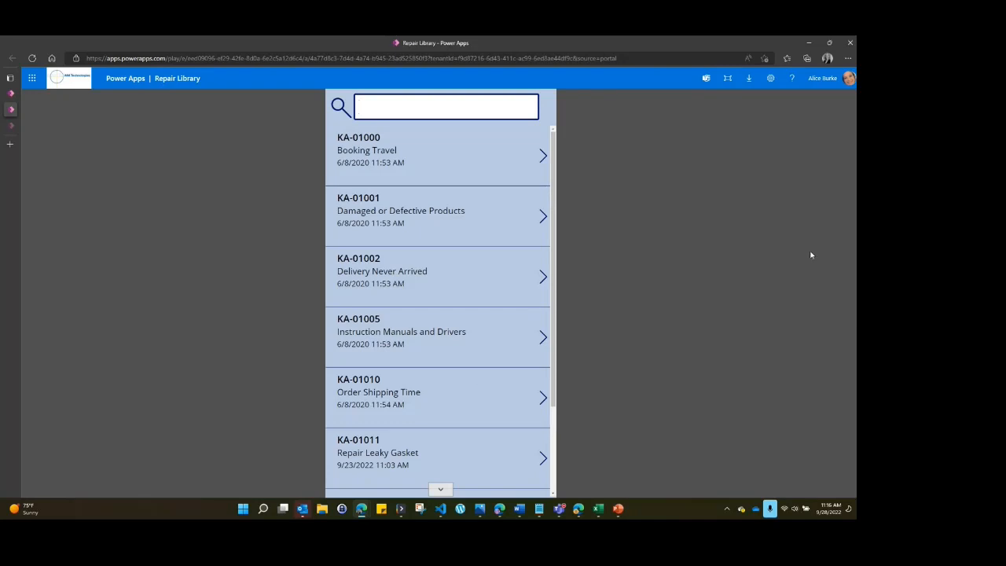
pyautogui.write('gasket')
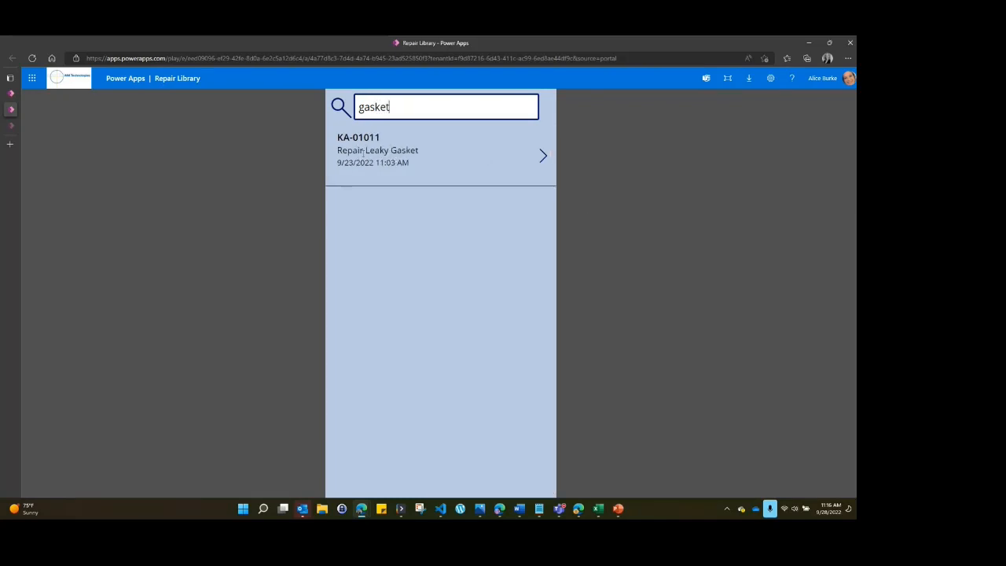
pyautogui.hotkey('ctrl', 'a')
pyautogui.write('dishw')
pyautogui.write('asjer')
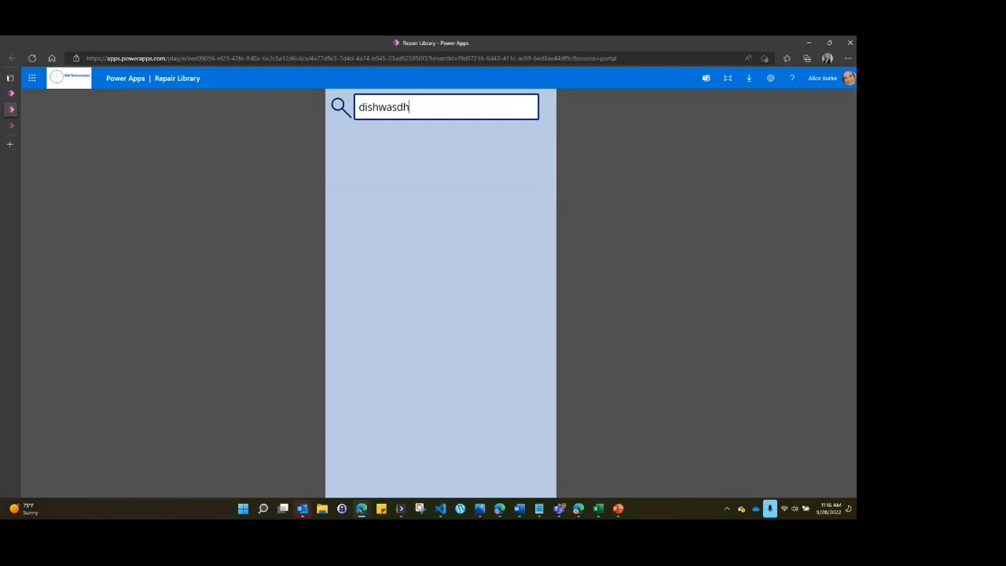
pyautogui.press('BackSpace')
pyautogui.press('BackSpace')
pyautogui.press('BackSpace')
pyautogui.write('her')
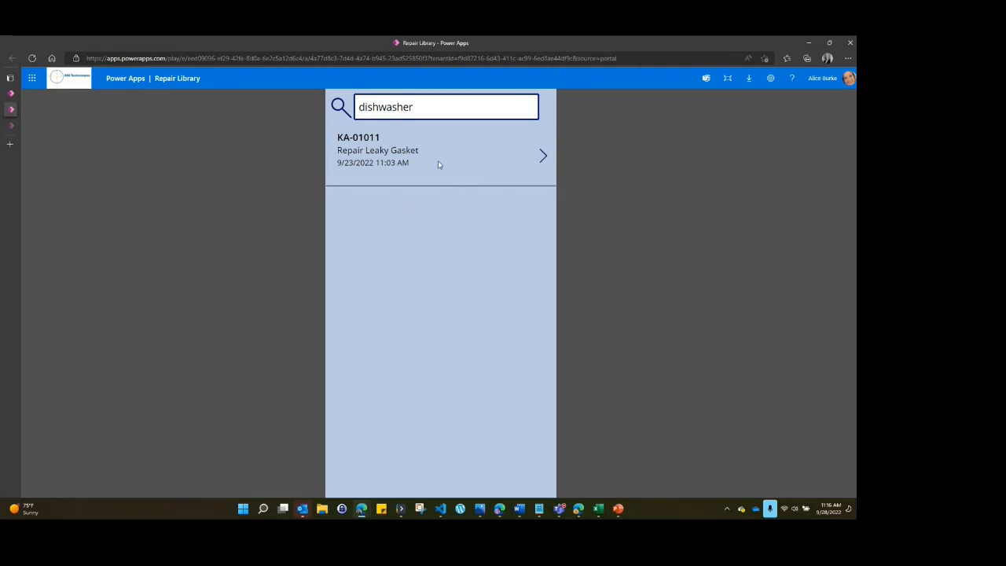
# Step: Open the Repair Leaky Gasket article, read through its repair instructions and close it
pyautogui.click(543, 162)
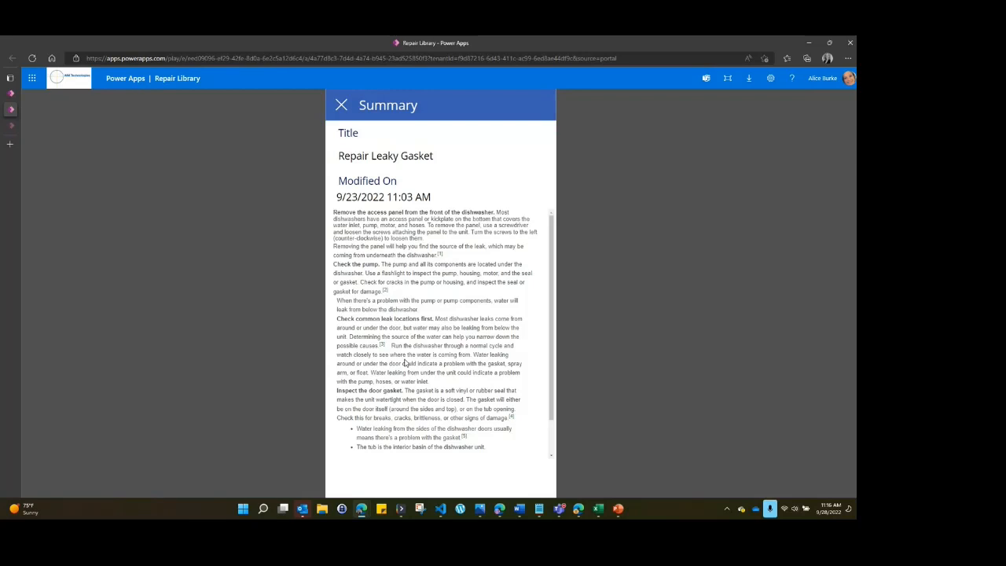
pyautogui.scroll(-3, 405, 363)
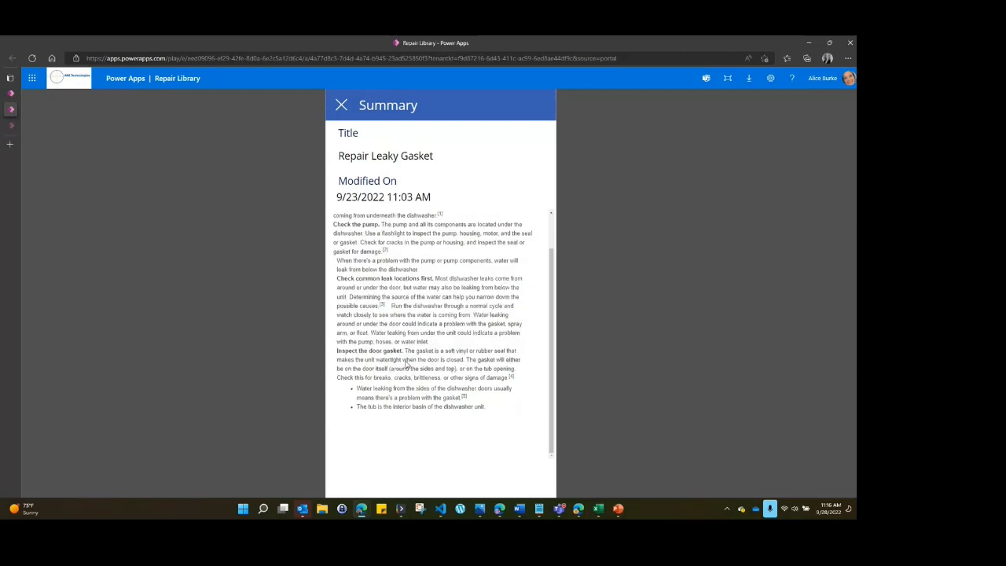
pyautogui.scroll(3, 406, 364)
pyautogui.click(340, 107)
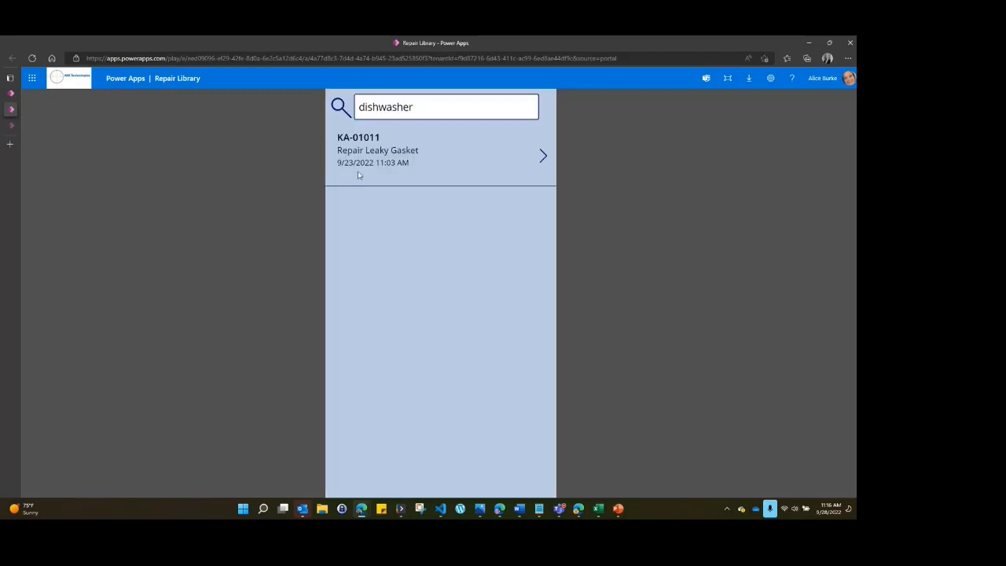
# Step: Clear the article search and look through the full list of knowledge articles
pyautogui.doubleClick(452, 98)
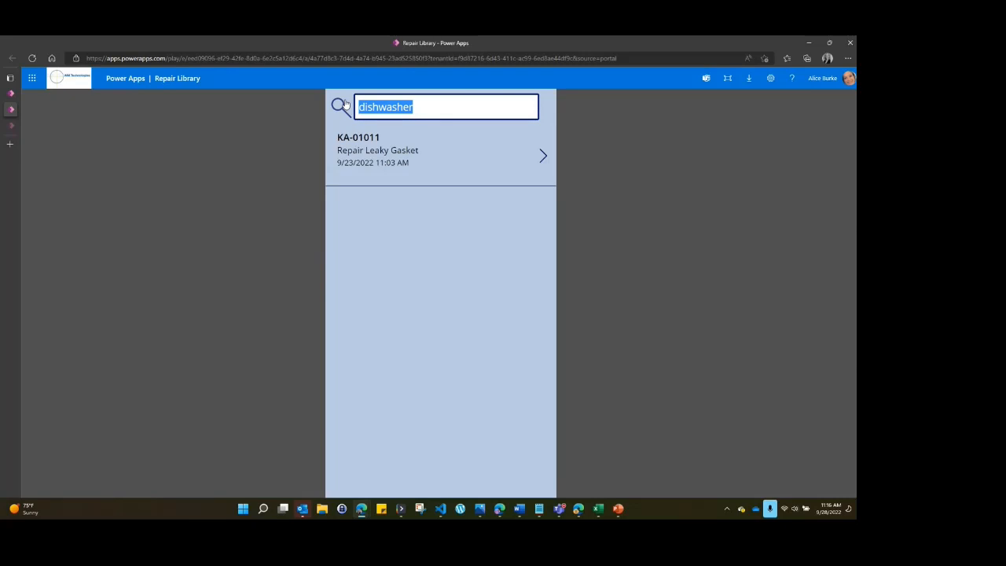
pyautogui.press('BackSpace')
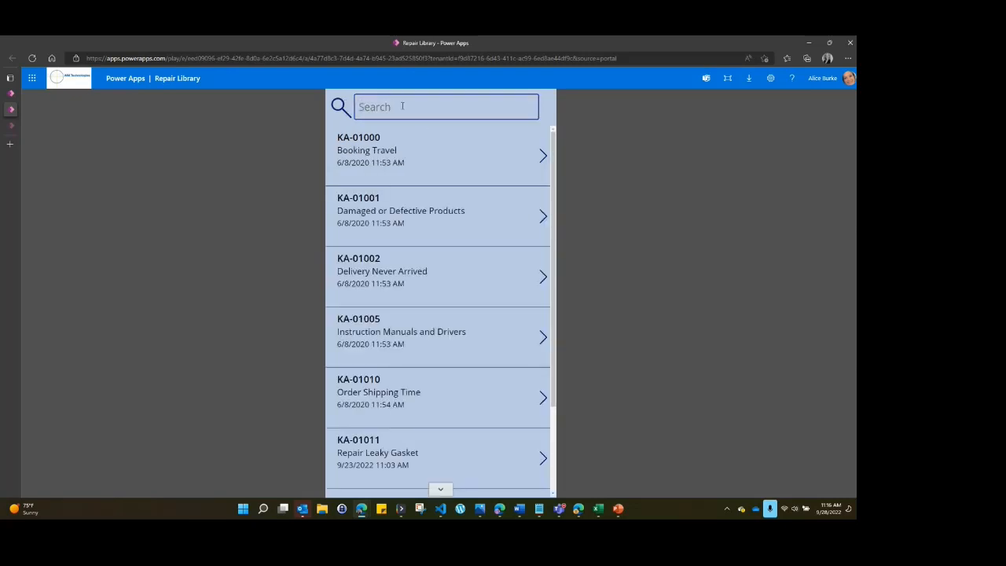
pyautogui.scroll(-2, 390, 291)
pyautogui.scroll(2, 391, 290)
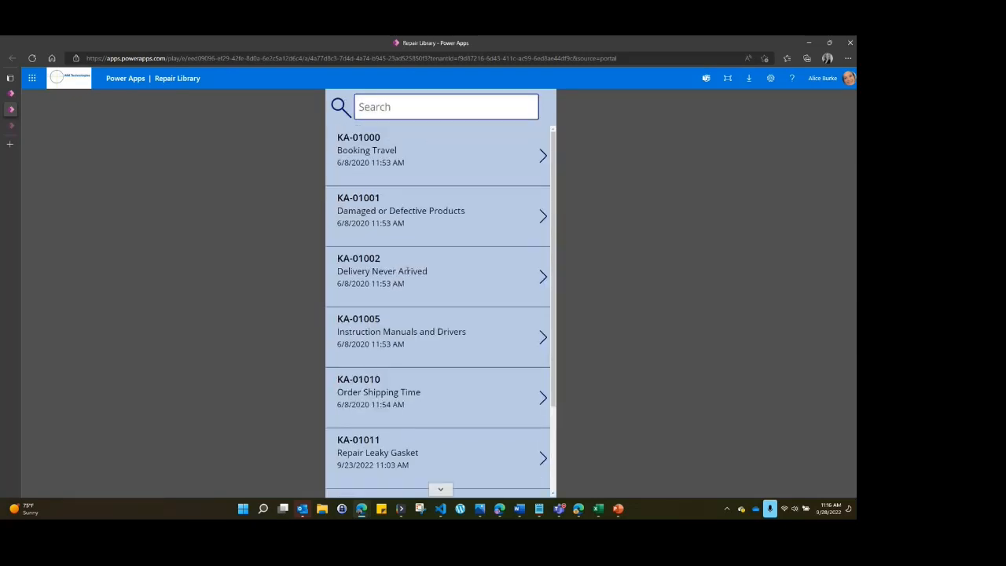
pyautogui.scroll(-2, 430, 209)
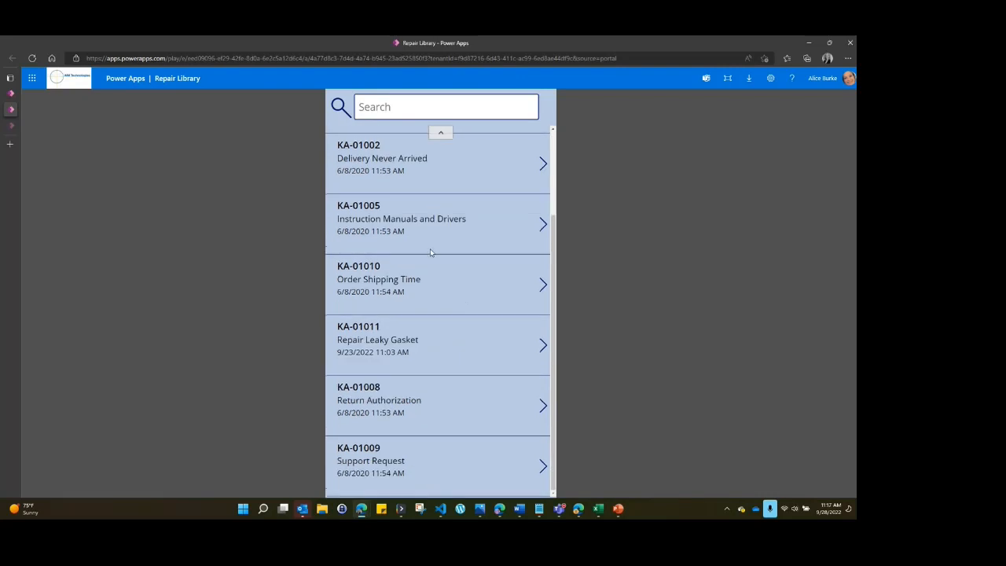
pyautogui.scroll(2, 430, 249)
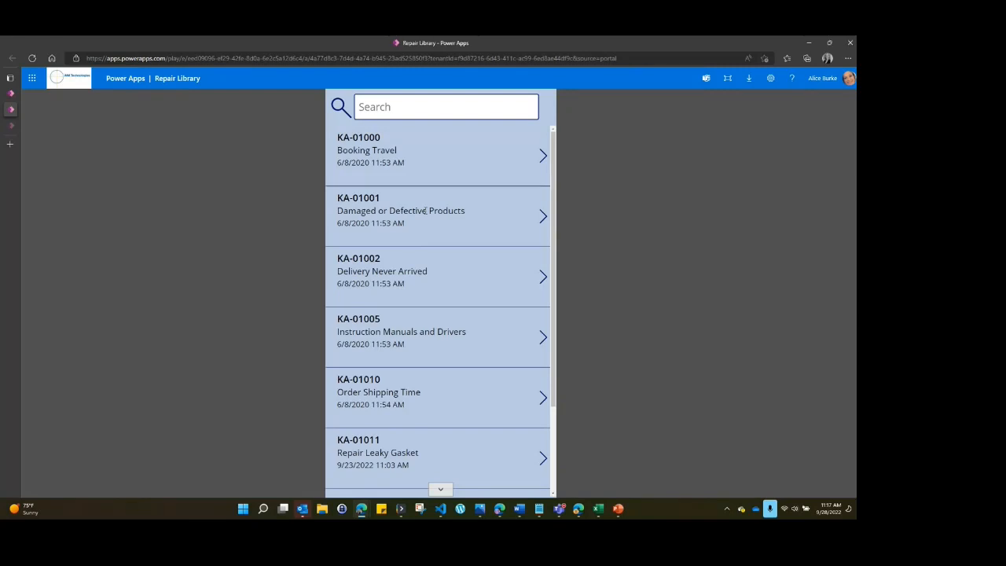
# Step: Return to the Power Apps home page and open the Repair Library app for editing
pyautogui.moveTo(12, 96)
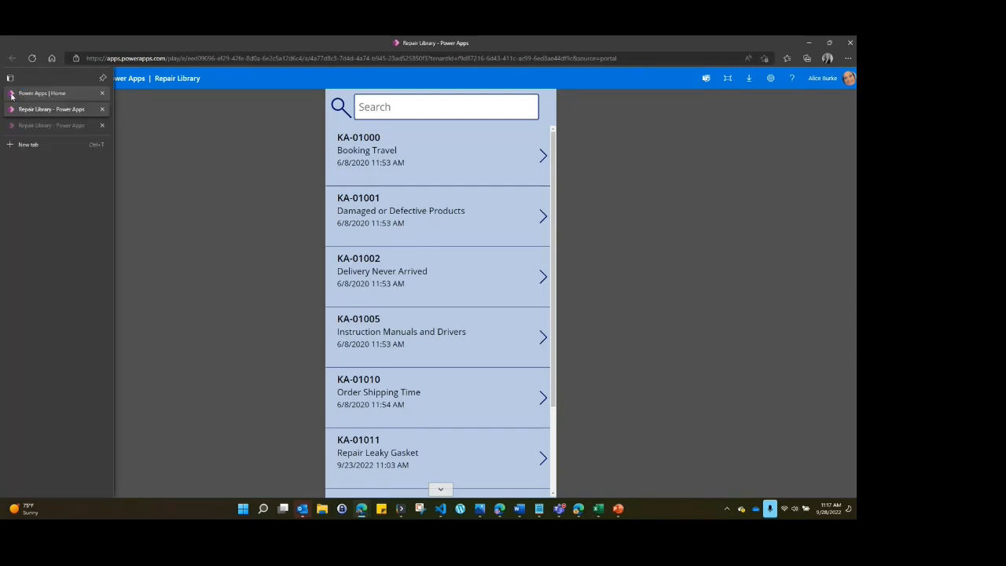
pyautogui.click(11, 93)
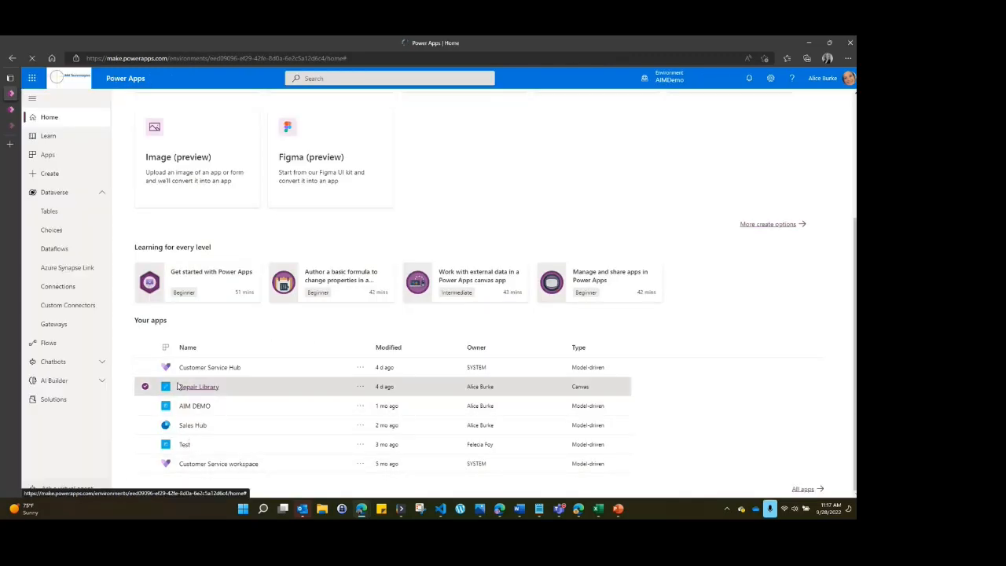
pyautogui.click(359, 387)
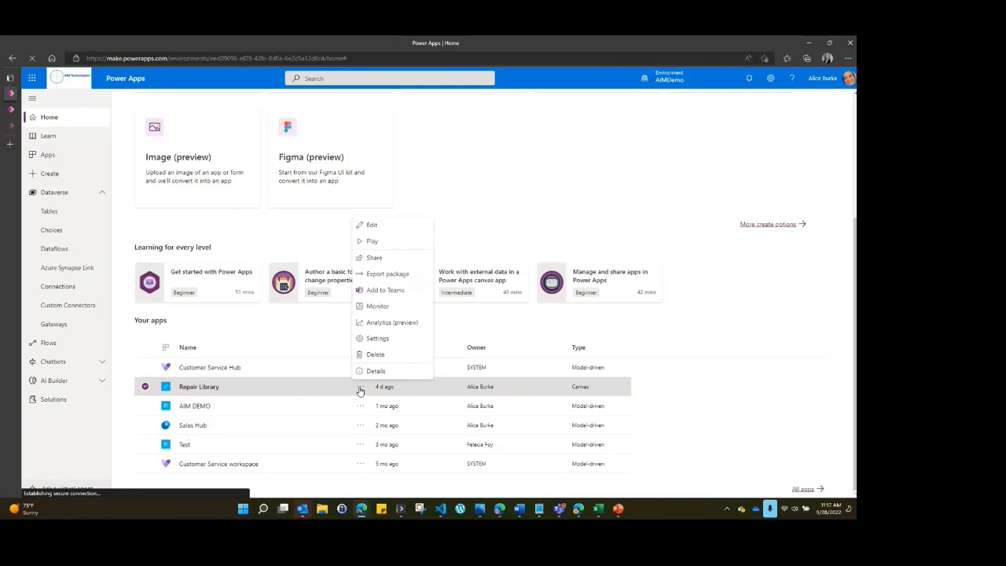
pyautogui.click(371, 227)
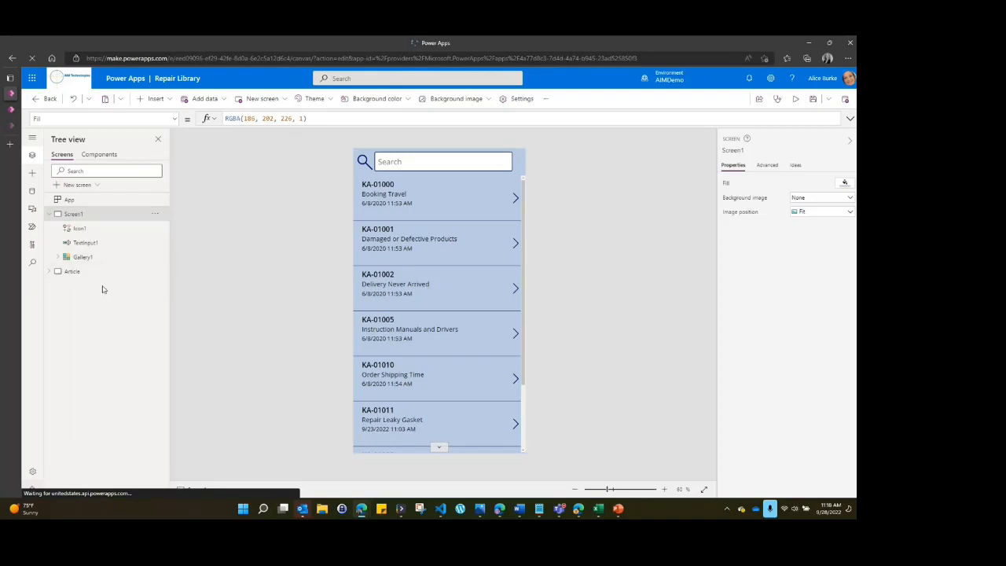
# Step: Add a new blank screen to the app and insert a vertical gallery on it
pyautogui.click(72, 187)
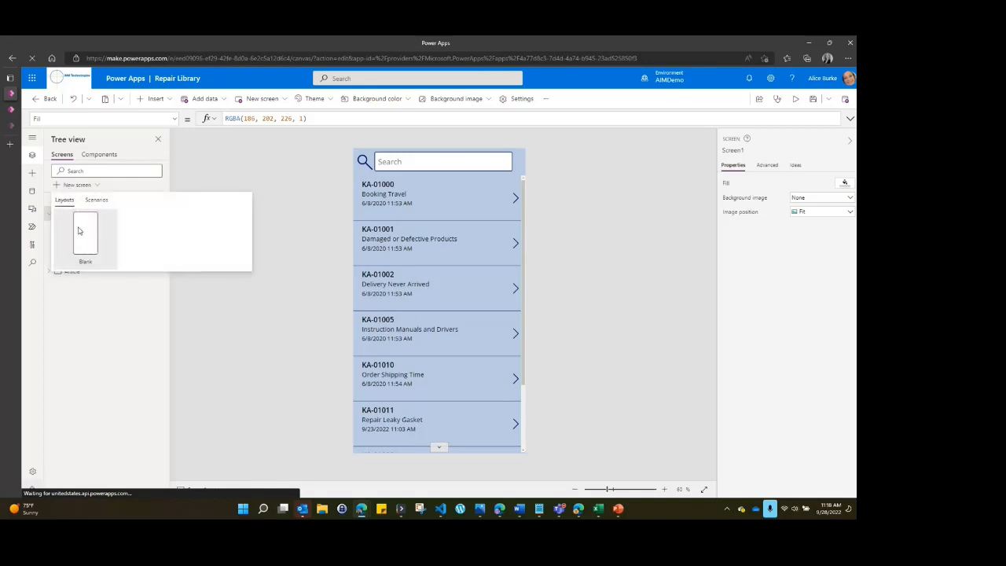
pyautogui.click(81, 231)
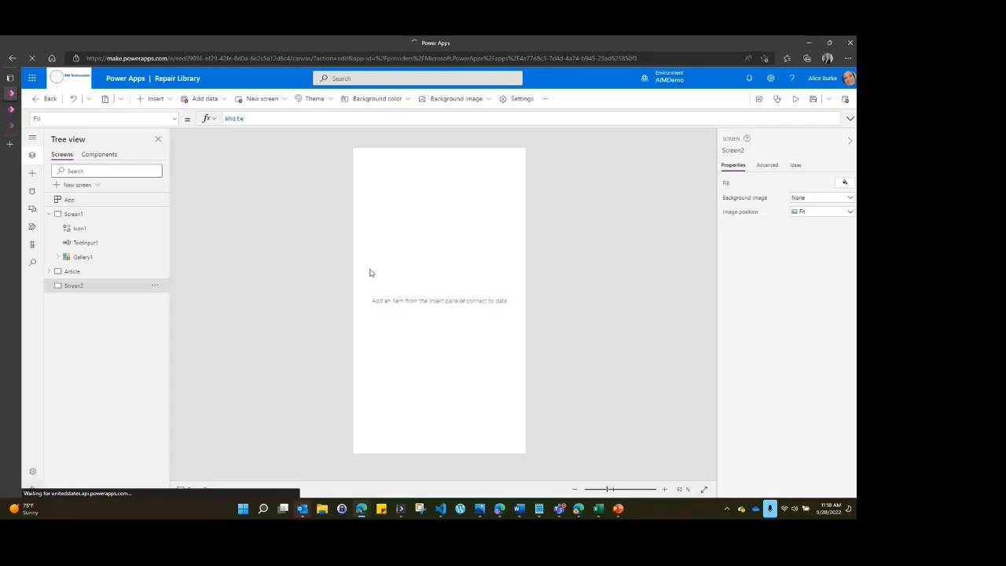
pyautogui.click(171, 102)
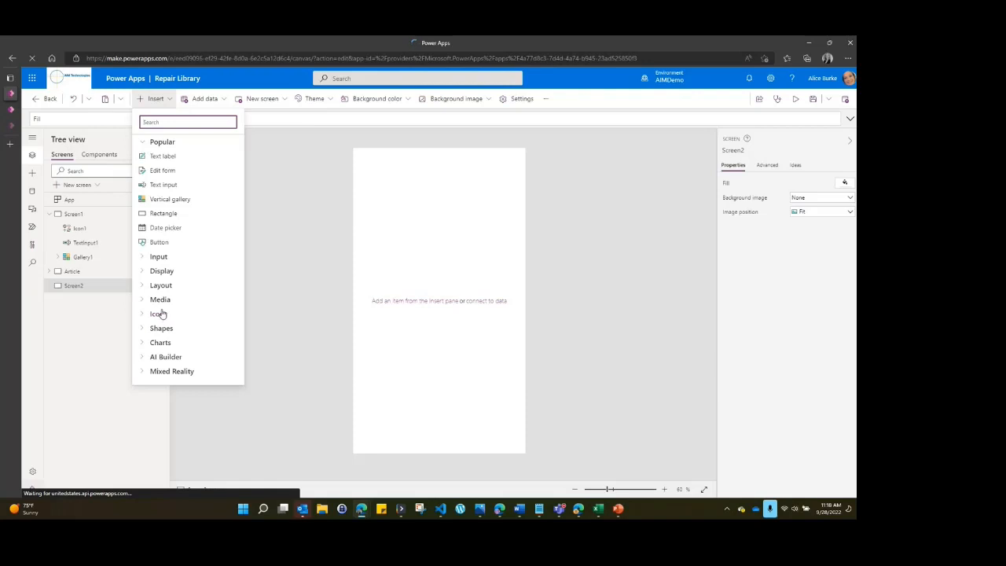
pyautogui.click(144, 274)
pyautogui.click(143, 275)
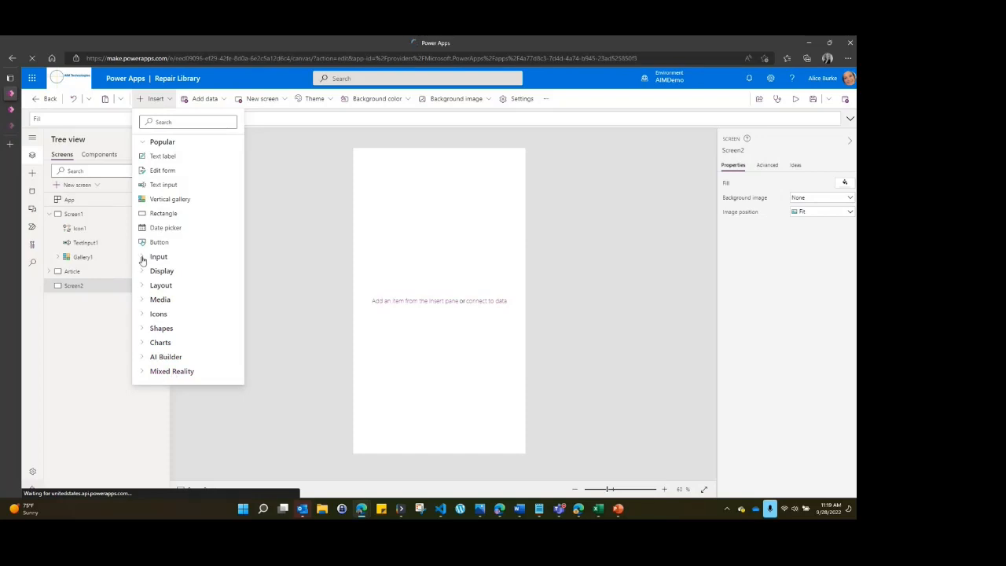
pyautogui.click(143, 286)
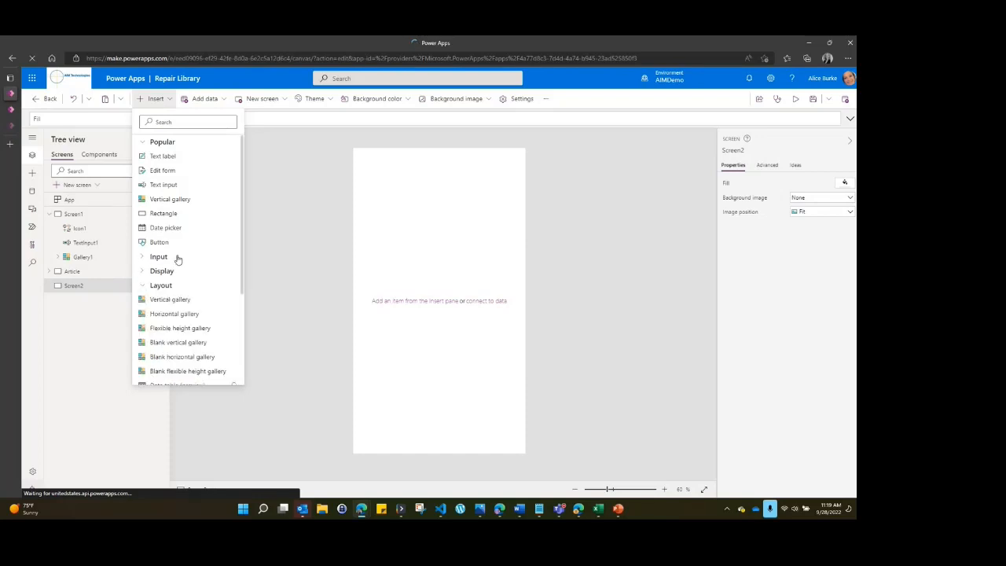
pyautogui.scroll(-1, 178, 260)
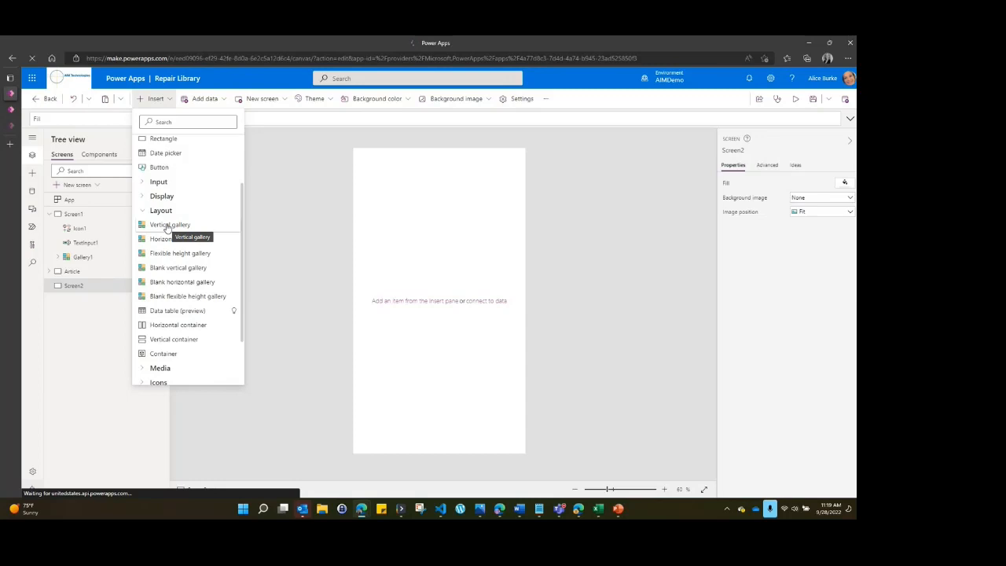
pyautogui.click(167, 227)
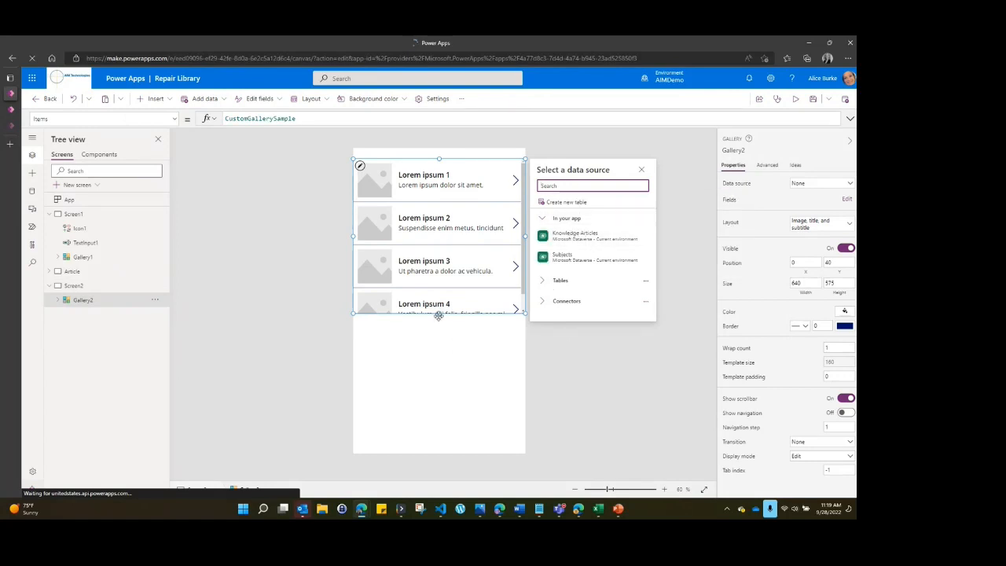
# Step: Resize the gallery to a height of about 1016 starting at about Y 120, reaching the screen's lower edge
pyautogui.moveTo(440, 311); pyautogui.dragTo(430, 454)
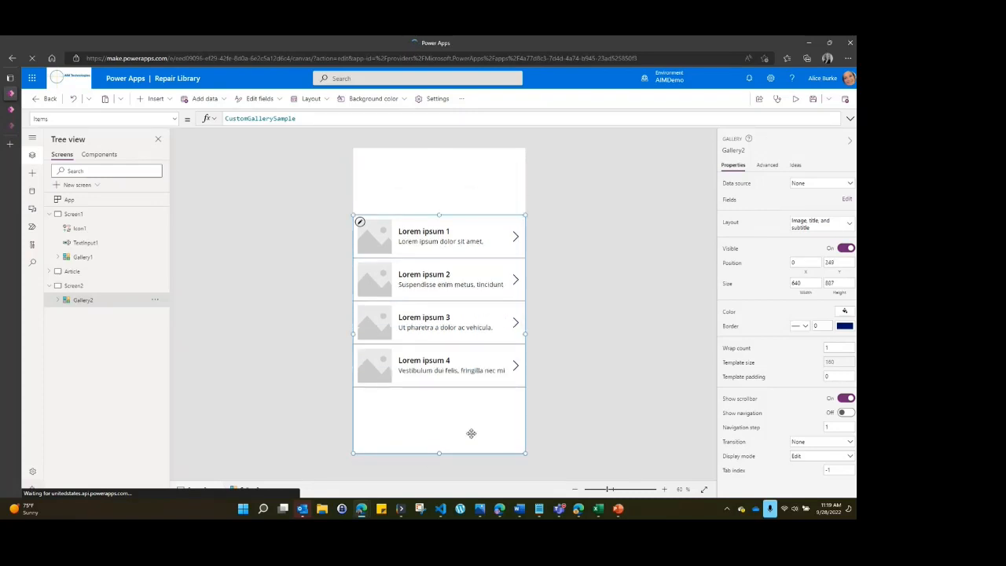
pyautogui.moveTo(439, 213); pyautogui.dragTo(440, 180)
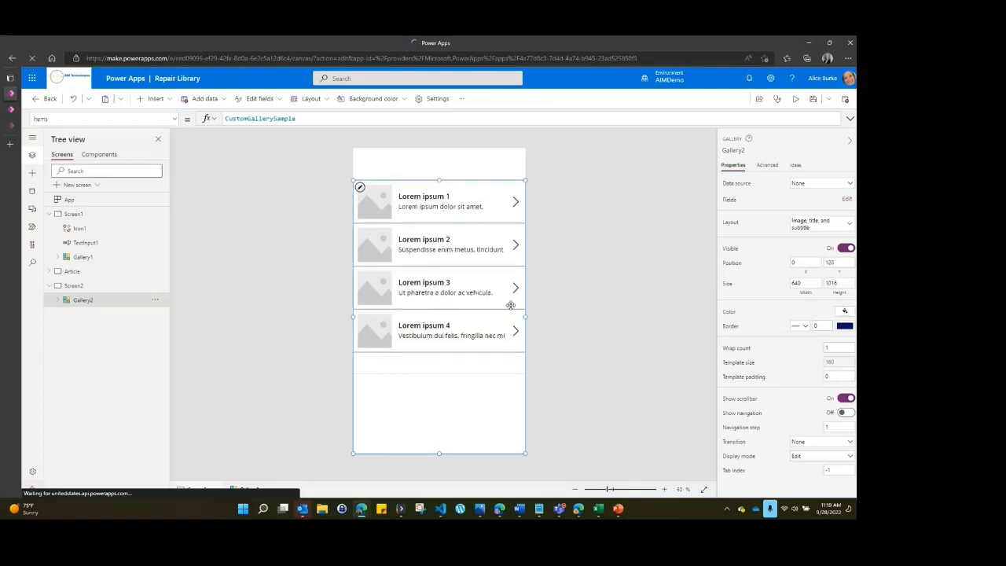
pyautogui.click(454, 207)
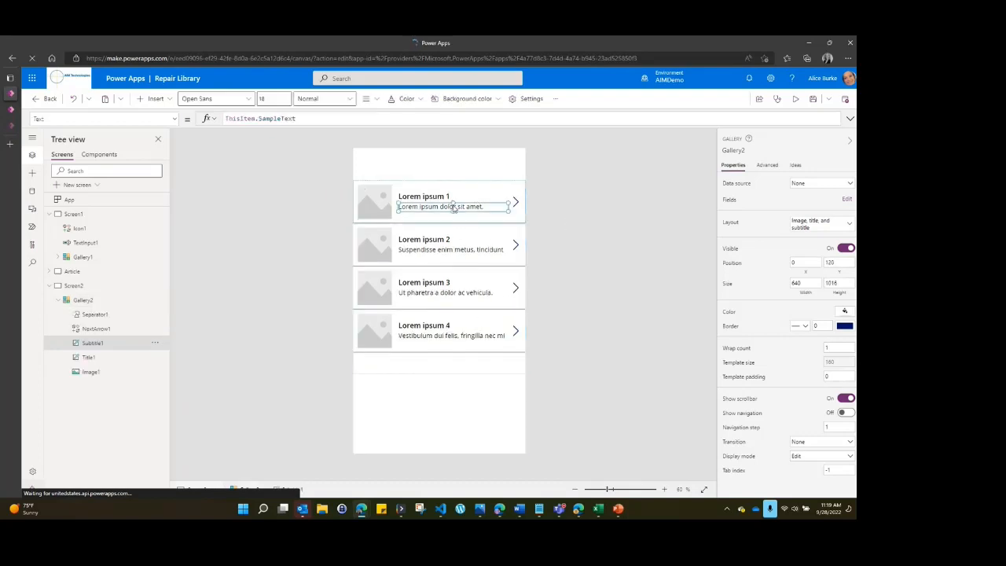
# Step: Look through the available tables and connectors for the new gallery and set its data source to Knowledge Articles
pyautogui.click(468, 199)
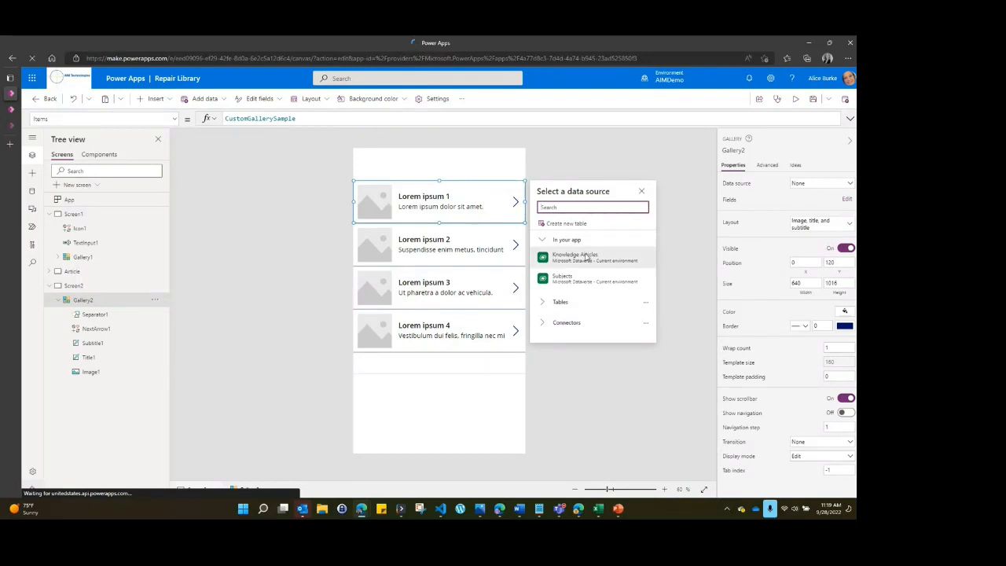
pyautogui.moveTo(586, 258)
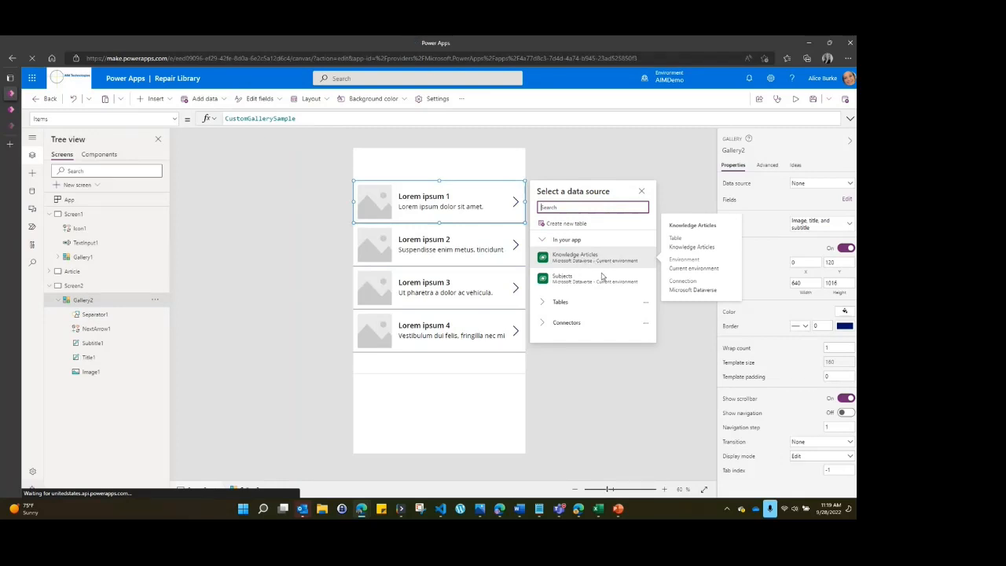
pyautogui.click(544, 305)
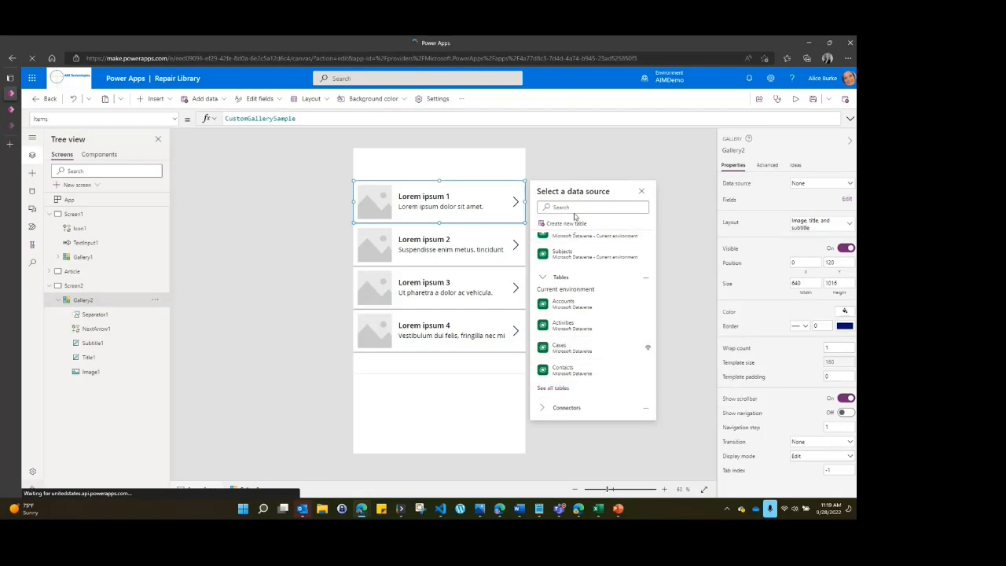
pyautogui.click(542, 408)
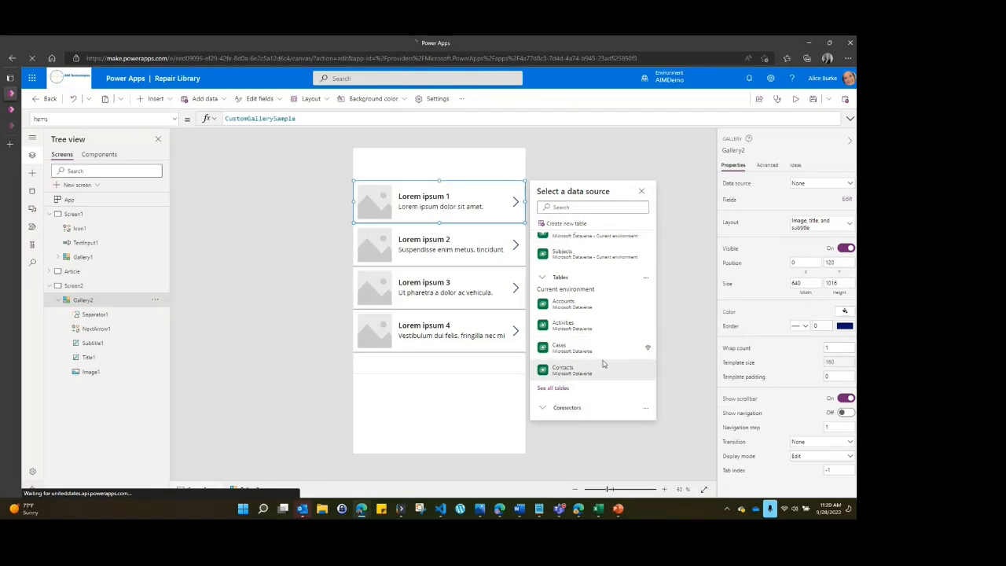
pyautogui.moveTo(586, 287)
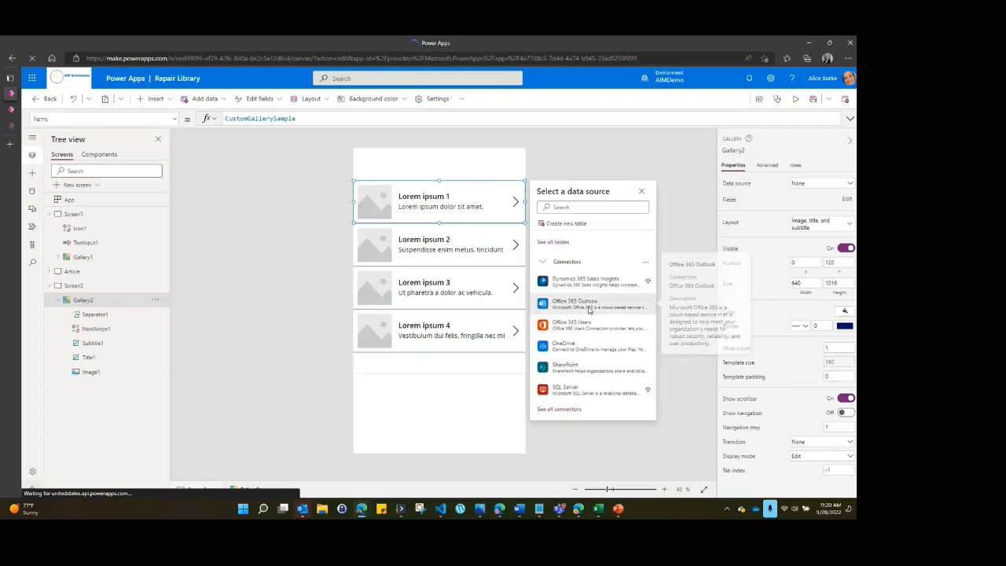
pyautogui.moveTo(589, 309)
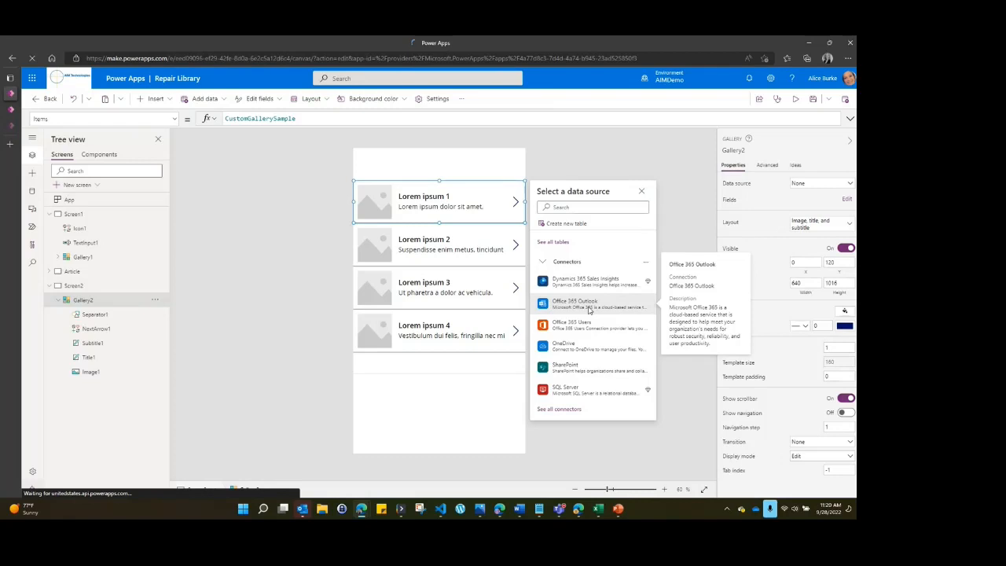
pyautogui.moveTo(589, 367)
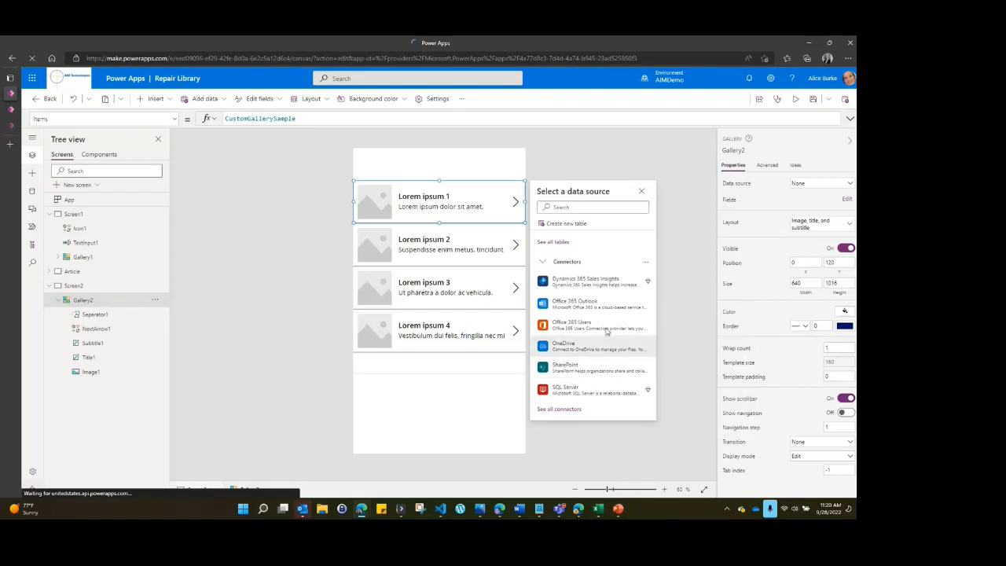
pyautogui.moveTo(573, 397)
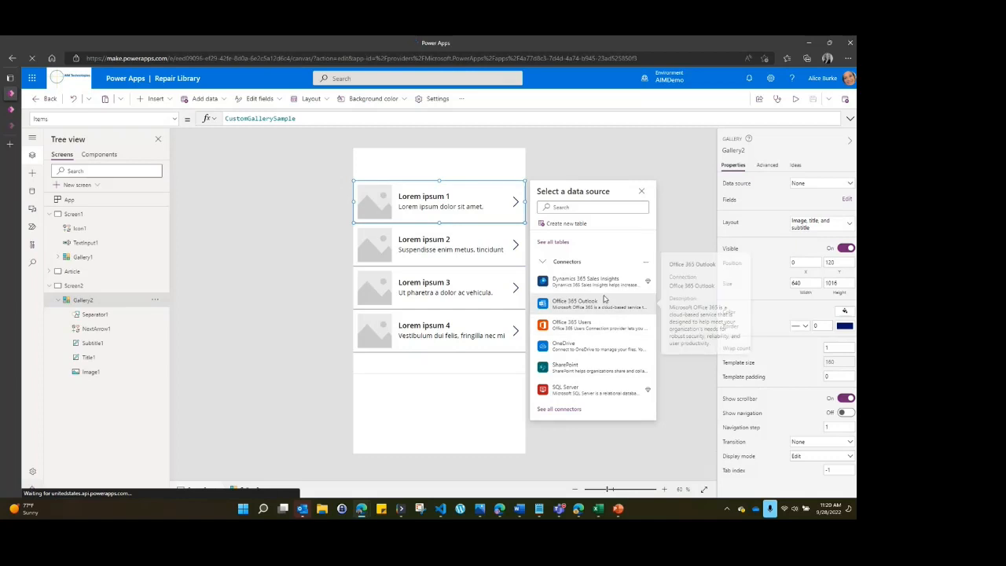
pyautogui.scroll(5, 588, 265)
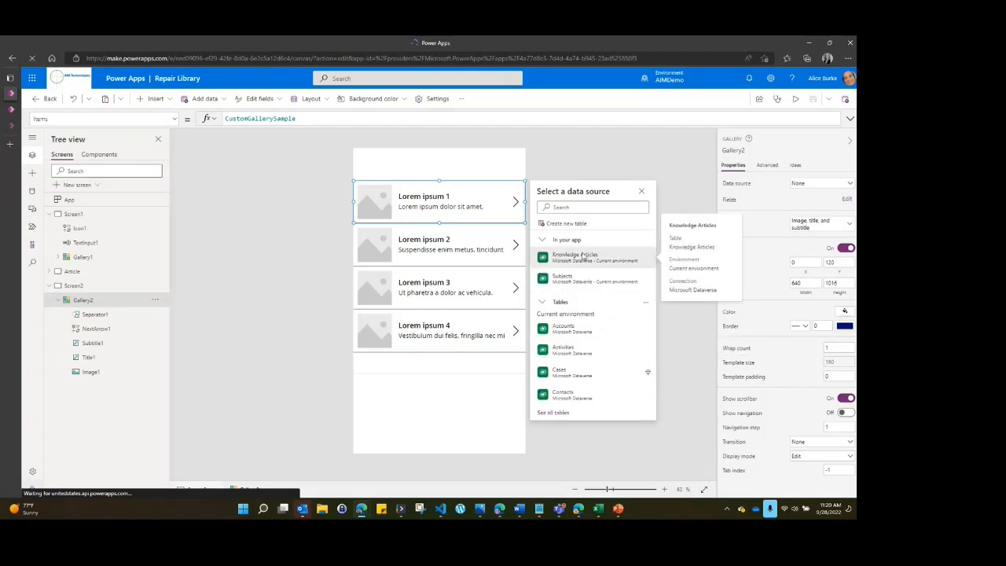
pyautogui.click(582, 257)
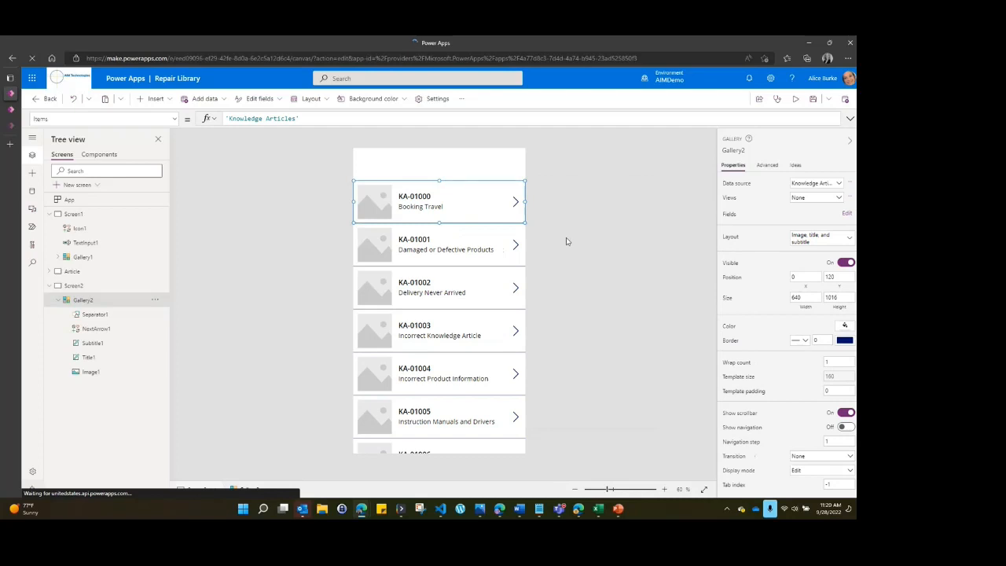
# Step: Change the gallery's layout to Title, subtitle, and body
pyautogui.click(835, 244)
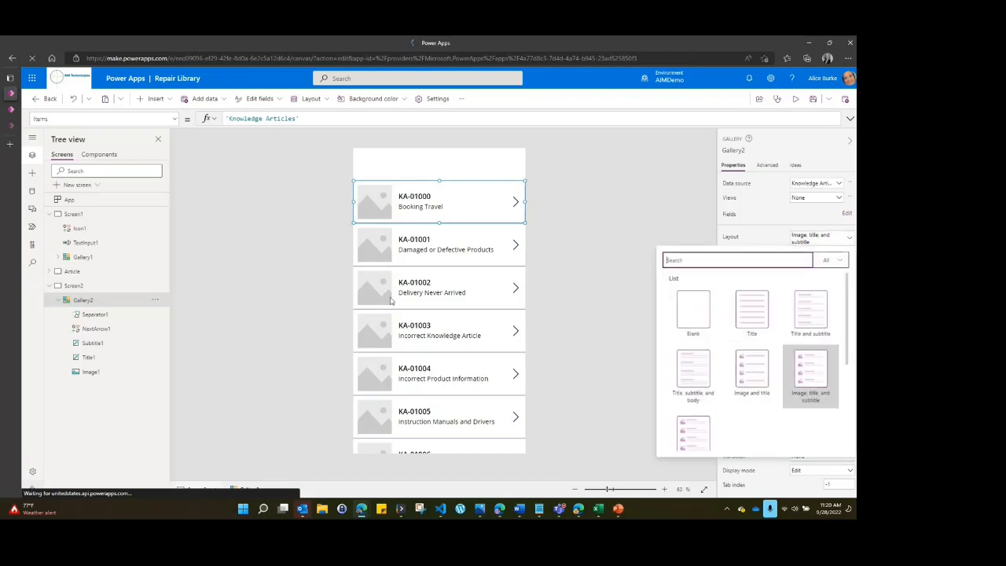
pyautogui.click(700, 374)
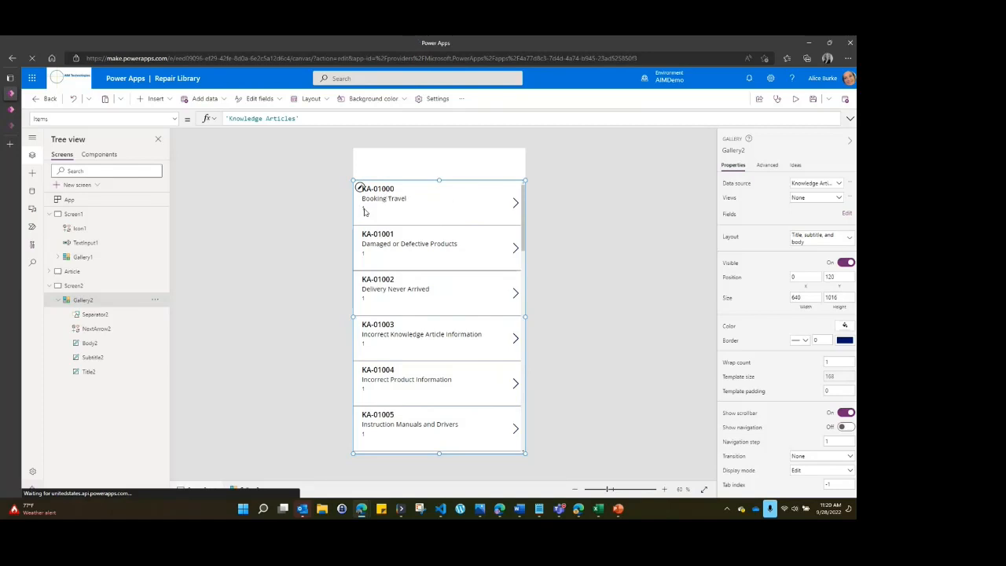
# Step: Replace the Major Version Number field in the gallery's body label with ThisItem.Description
pyautogui.click(371, 211)
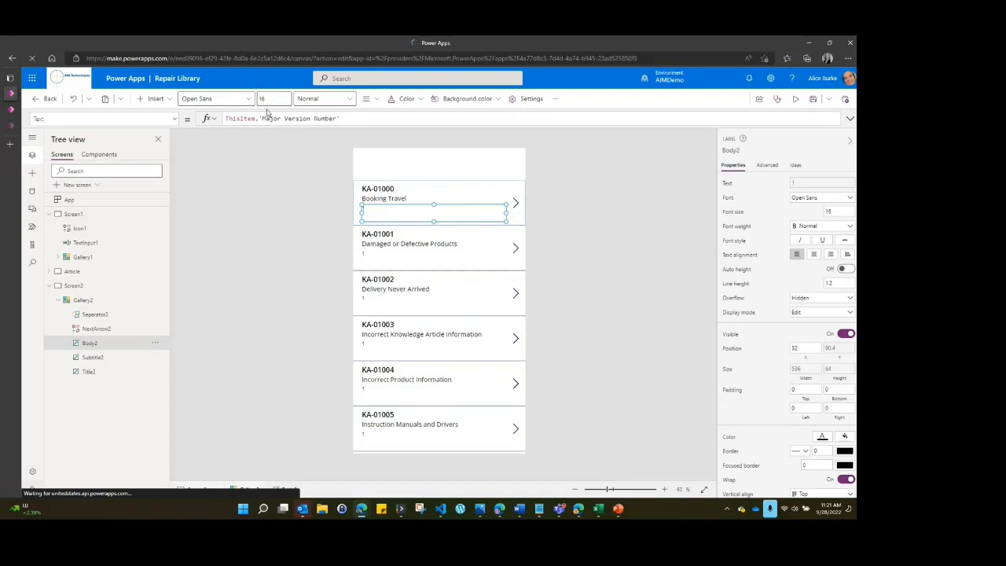
pyautogui.moveTo(258, 118); pyautogui.dragTo(339, 119)
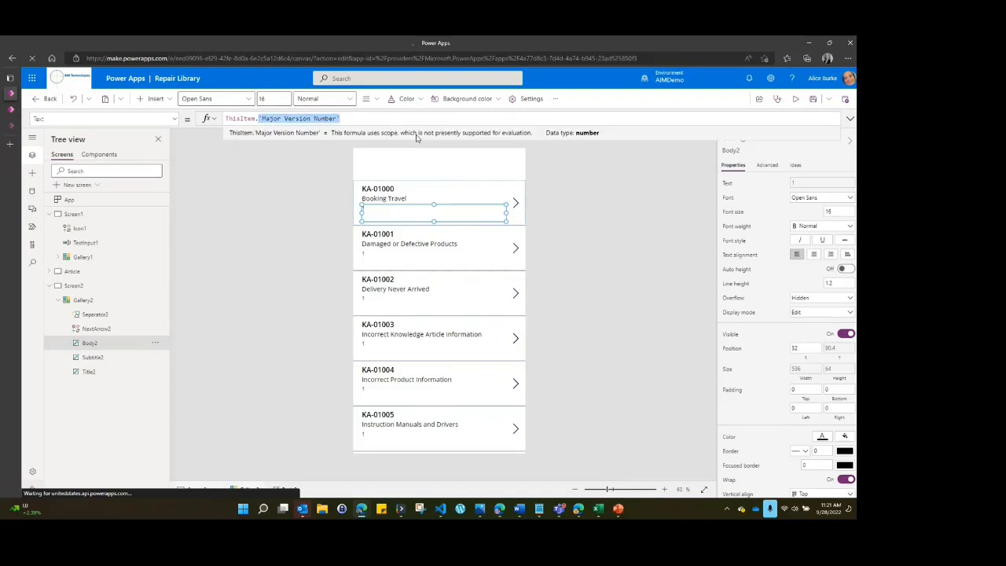
pyautogui.press('BackSpace')
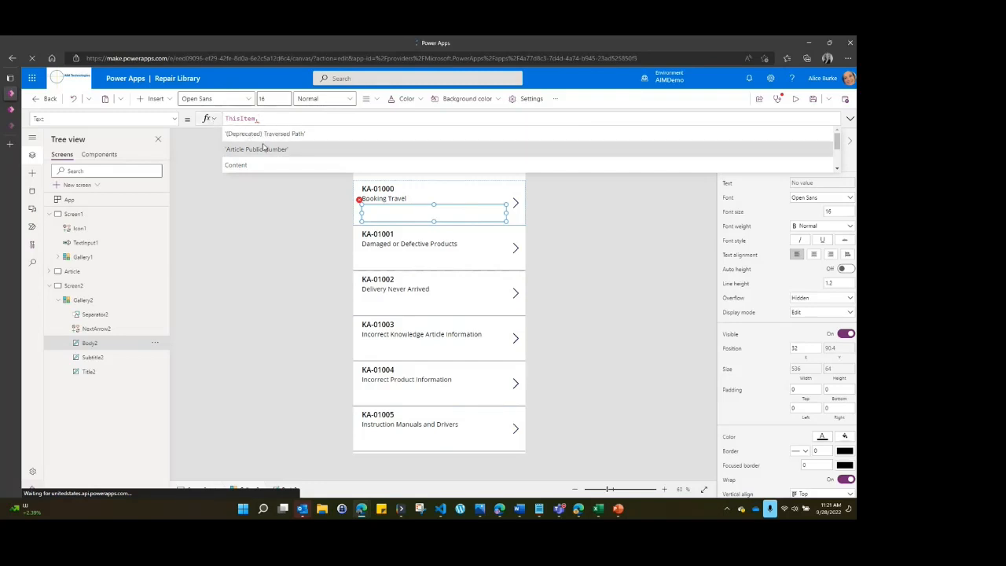
pyautogui.scroll(-1, 264, 148)
pyautogui.scroll(-1, 264, 149)
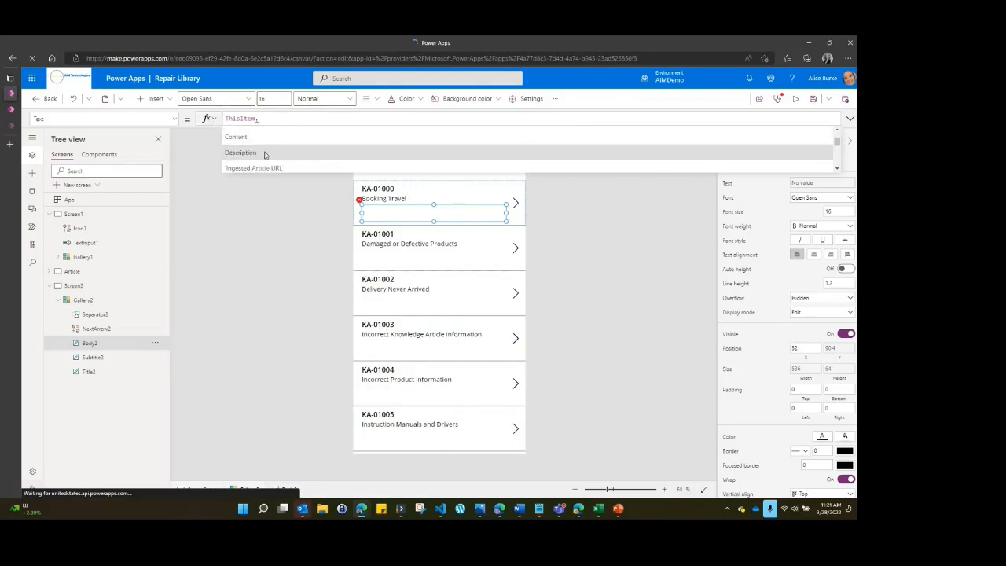
pyautogui.click(264, 152)
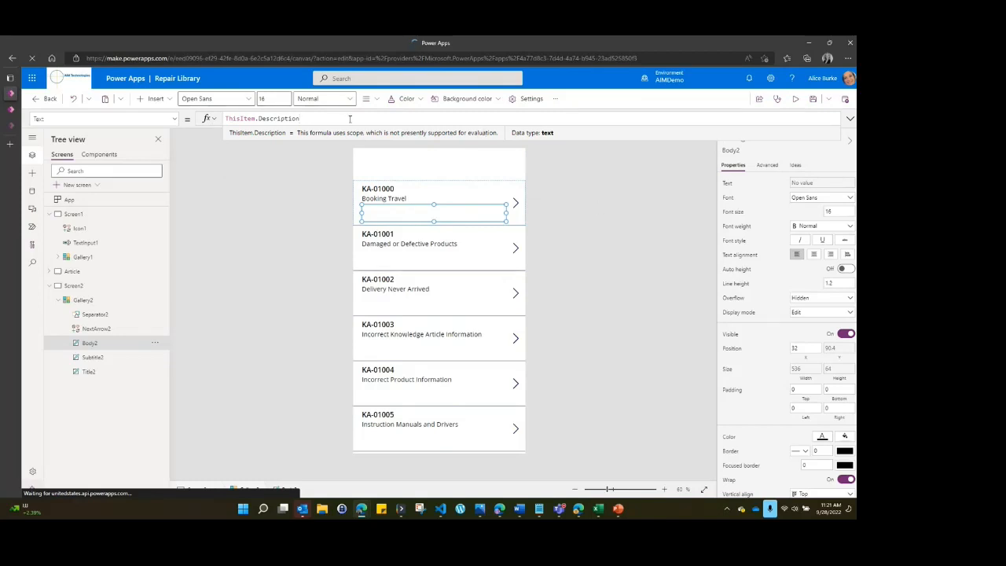
# Step: Set the body label's text formula to ThisItem.Keywords and apply it to the gallery
pyautogui.hotkey('ctrl', 'shift', 'Left')
pyautogui.press('BackSpace')
pyautogui.press('BackSpace')
pyautogui.write('.')
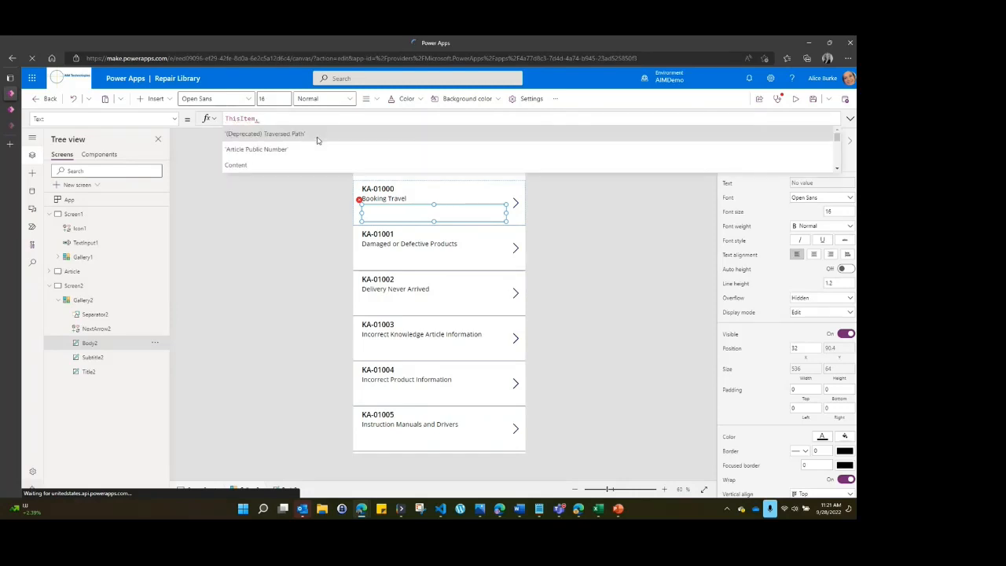
pyautogui.scroll(-3, 312, 142)
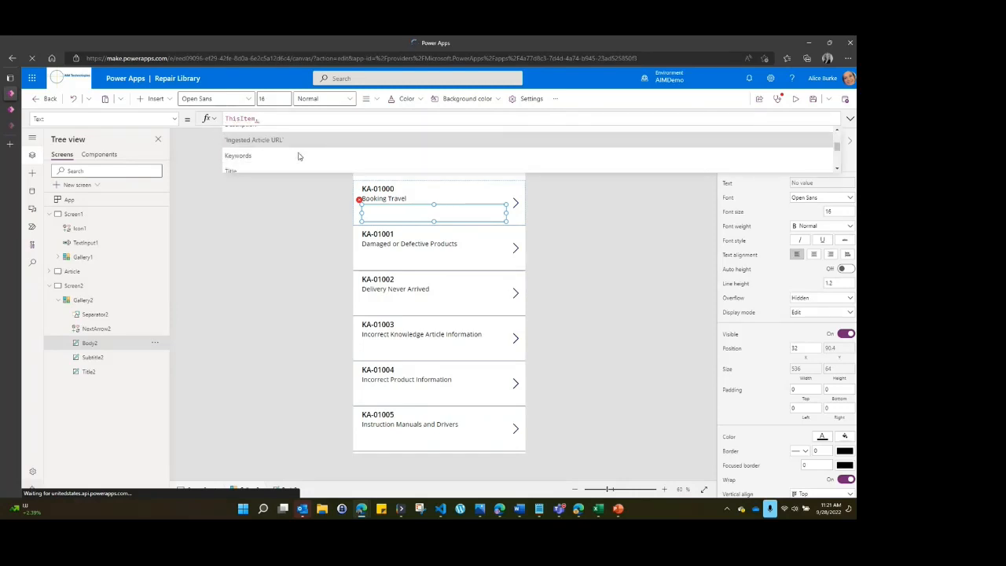
pyautogui.click(298, 156)
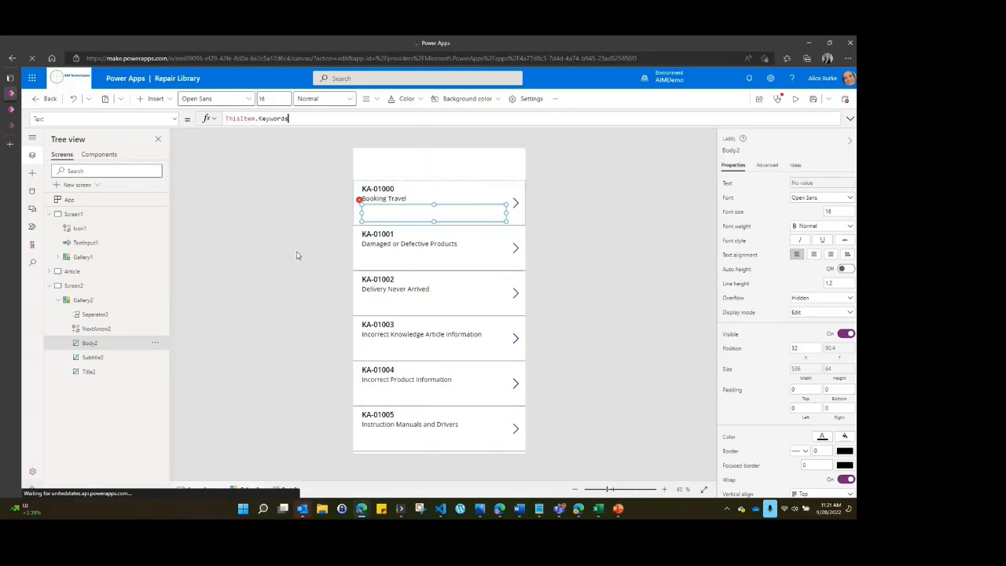
pyautogui.click(627, 309)
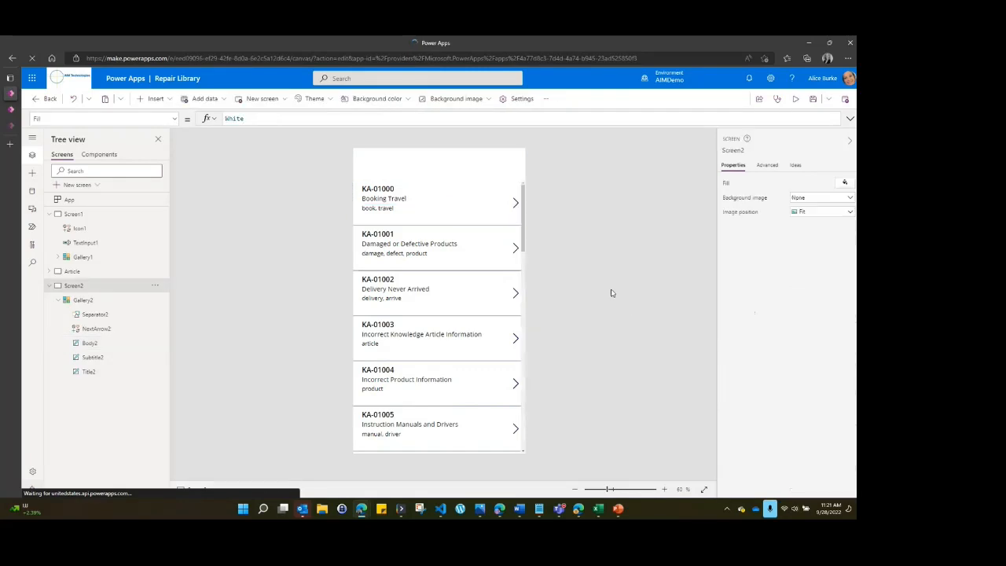
# Step: Try to show the article categories in the body label with ThisItem.Categories
pyautogui.click(381, 210)
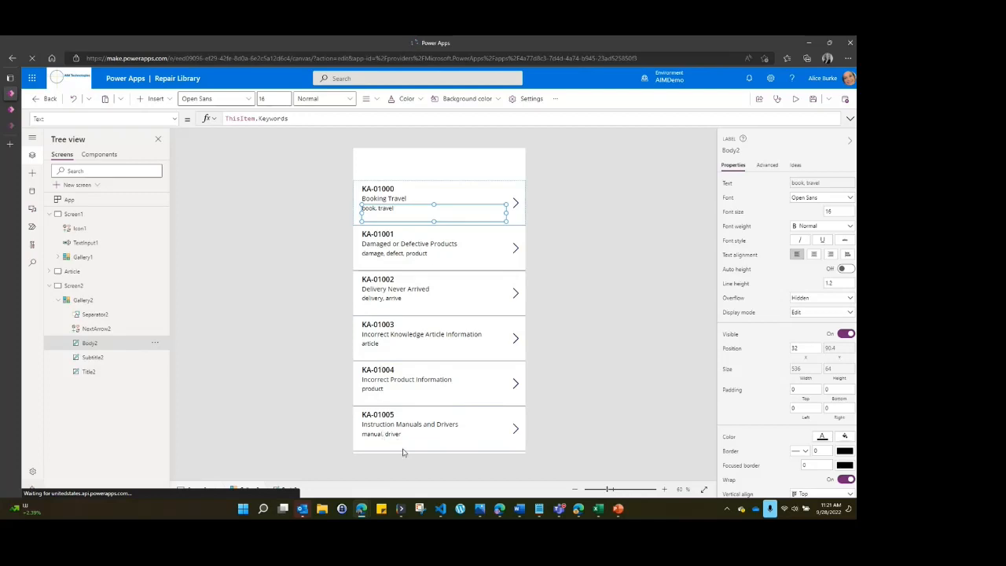
pyautogui.click(300, 122)
pyautogui.doubleClick(297, 119)
pyautogui.press('BackSpace')
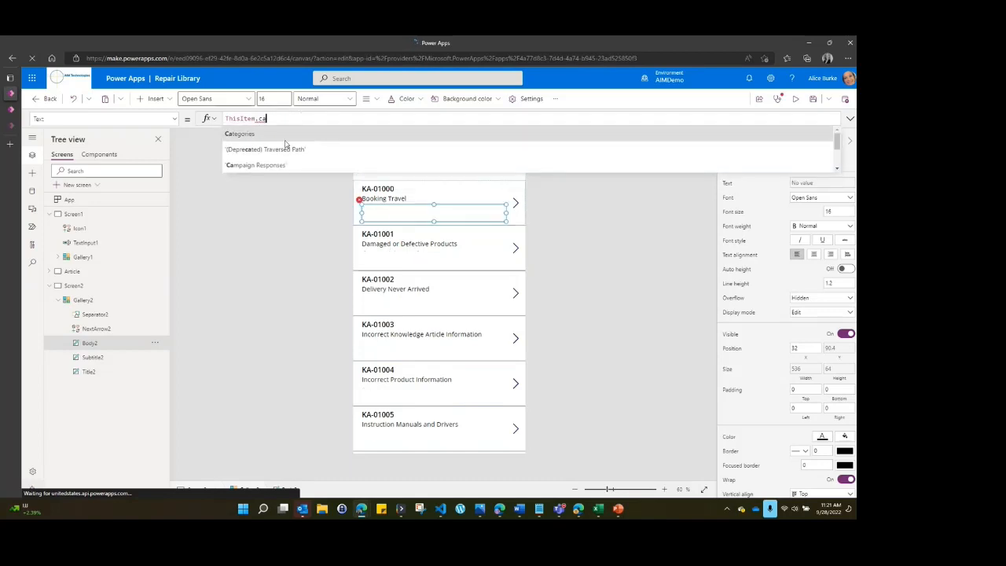
pyautogui.click(288, 146)
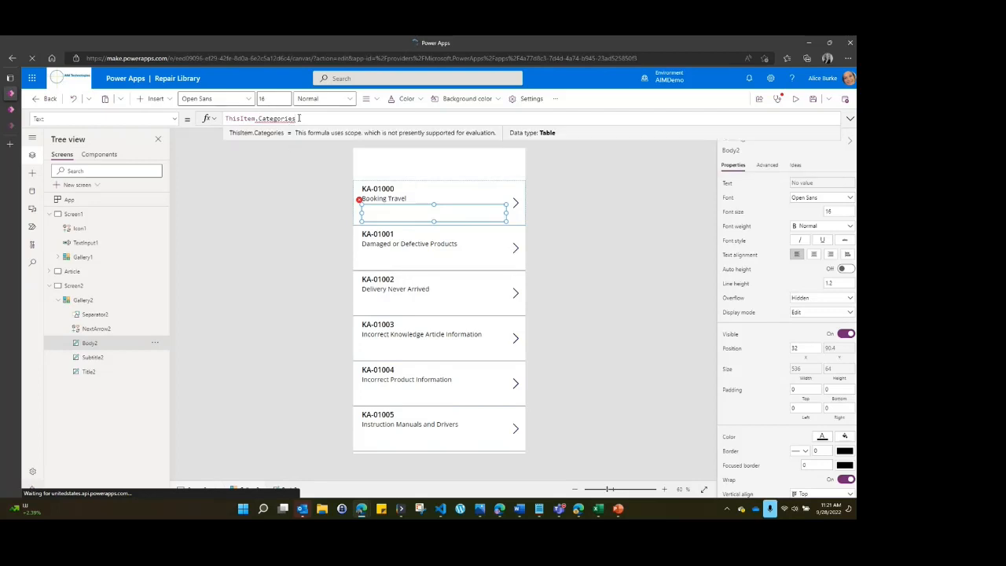
# Step: Set the body label's text formula to ThisItem.'Publish On', found among the Knowledge Articles fields
pyautogui.moveTo(297, 119); pyautogui.dragTo(257, 118)
pyautogui.press('BackSpace')
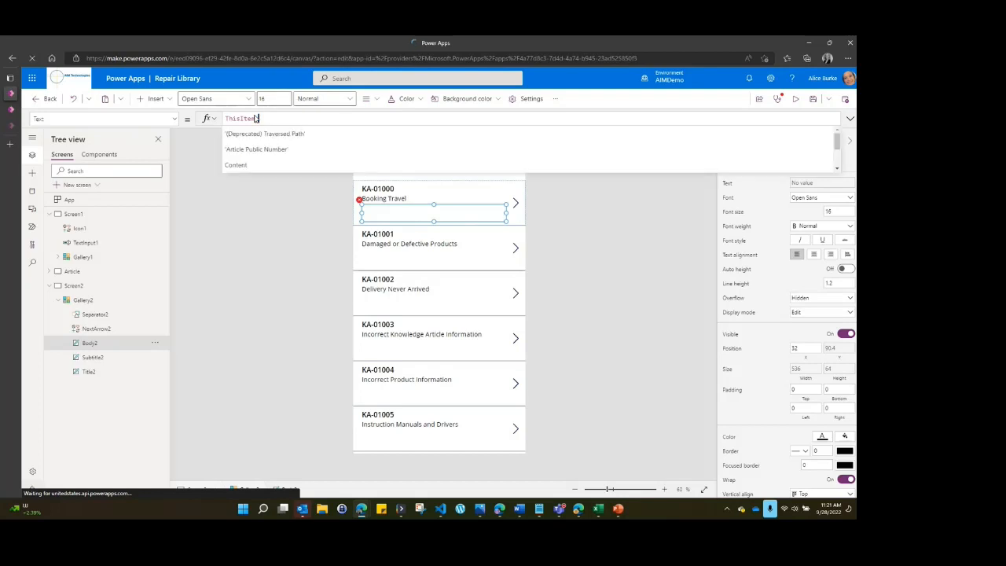
pyautogui.scroll(-1, 267, 150)
pyautogui.scroll(4, 268, 150)
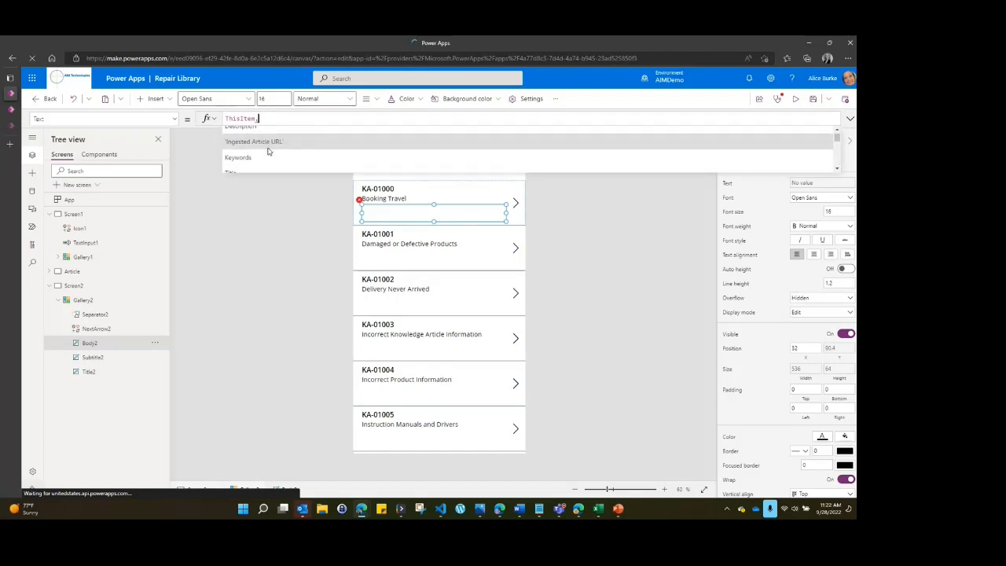
pyautogui.scroll(-4, 267, 150)
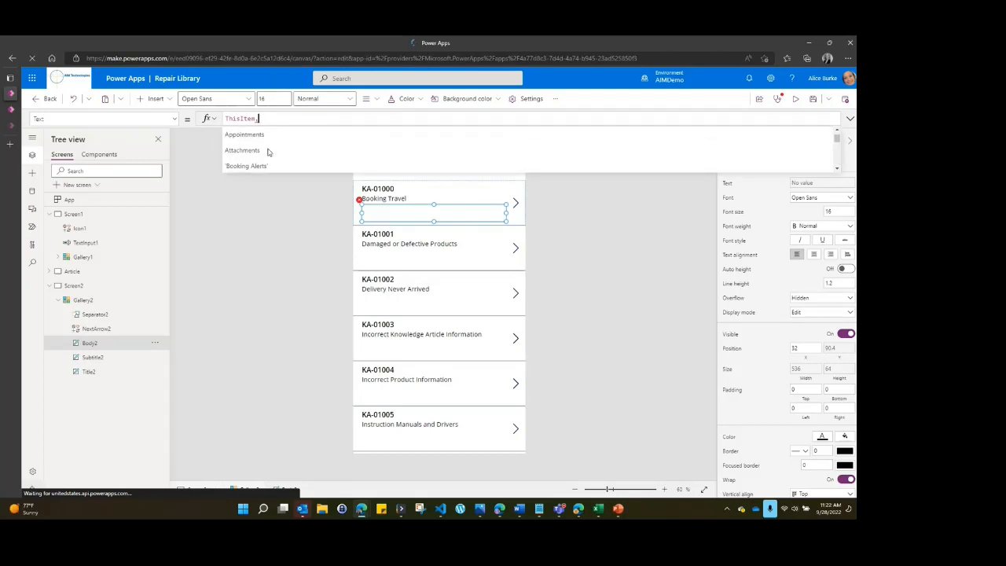
pyautogui.scroll(-3, 268, 152)
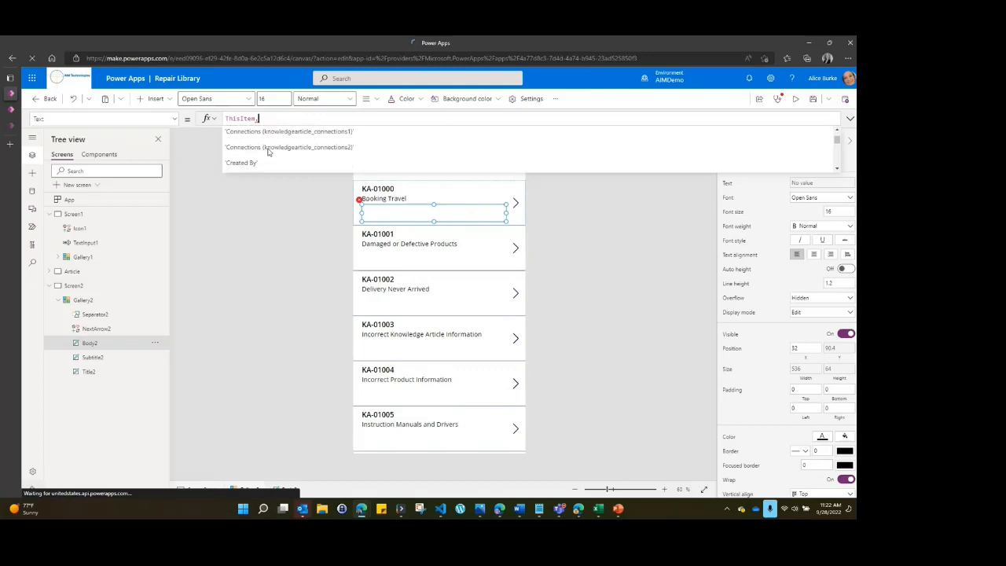
pyautogui.scroll(-4, 267, 151)
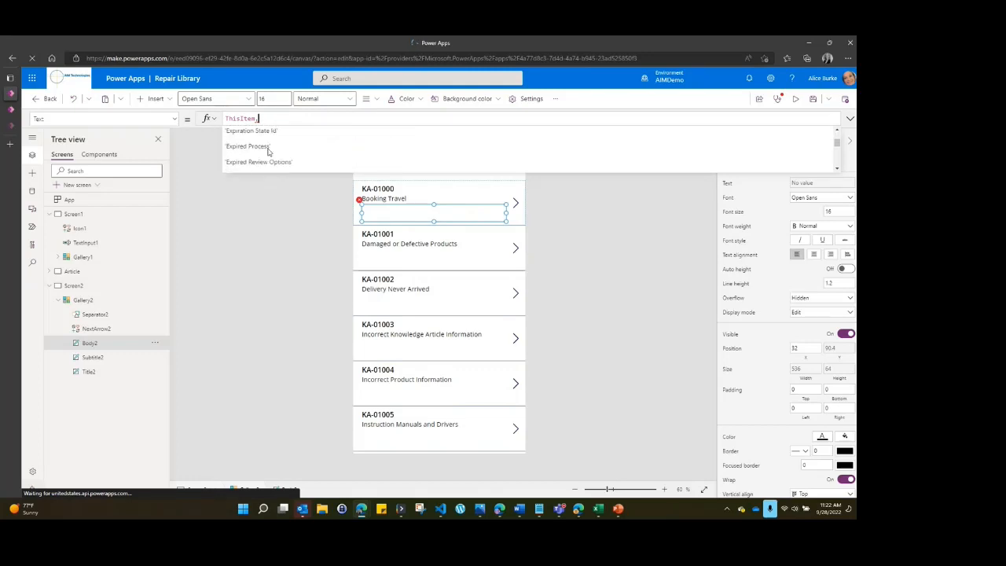
pyautogui.scroll(-3, 268, 152)
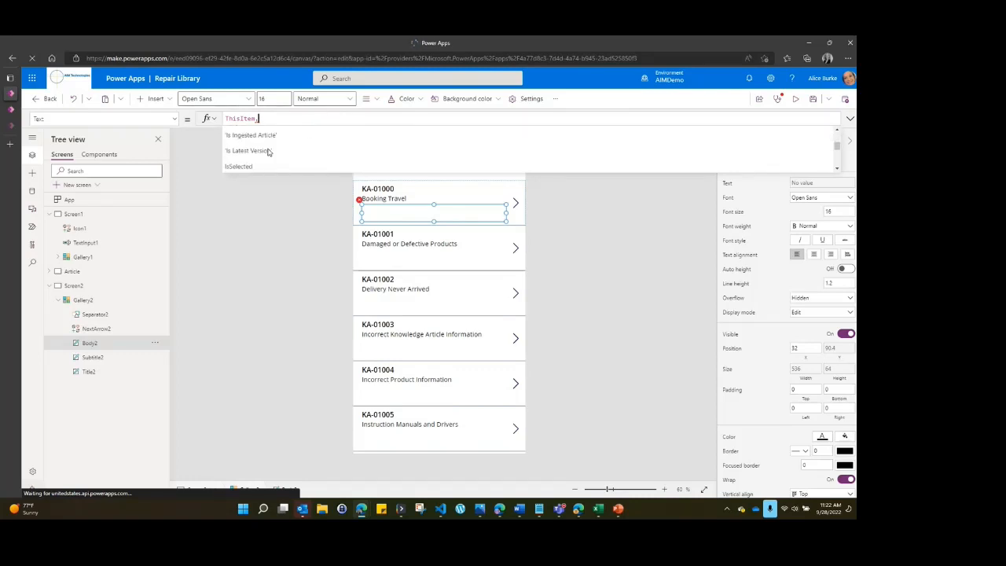
pyautogui.scroll(-4, 267, 152)
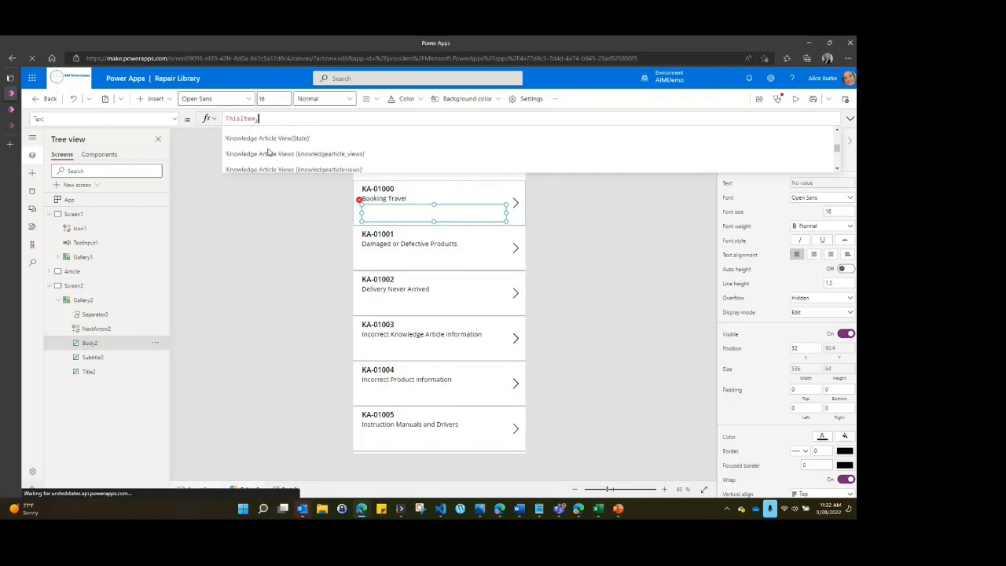
pyautogui.scroll(-2, 267, 151)
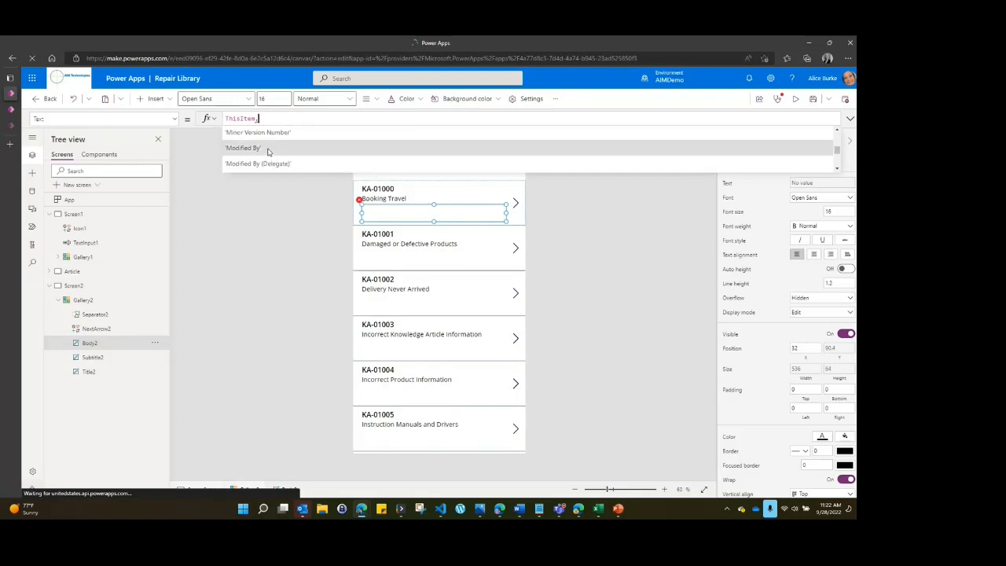
pyautogui.scroll(-2, 268, 152)
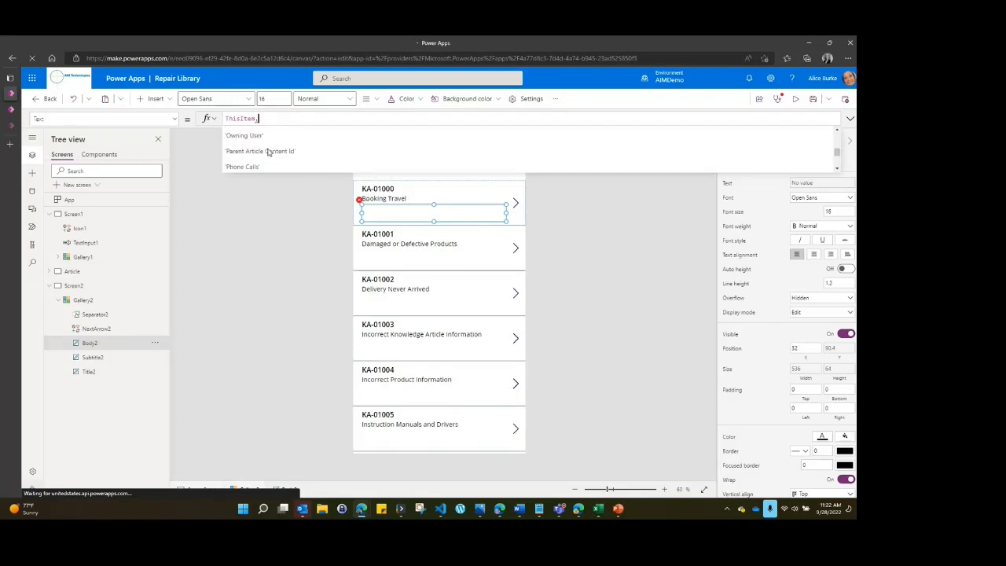
pyautogui.scroll(-2, 267, 151)
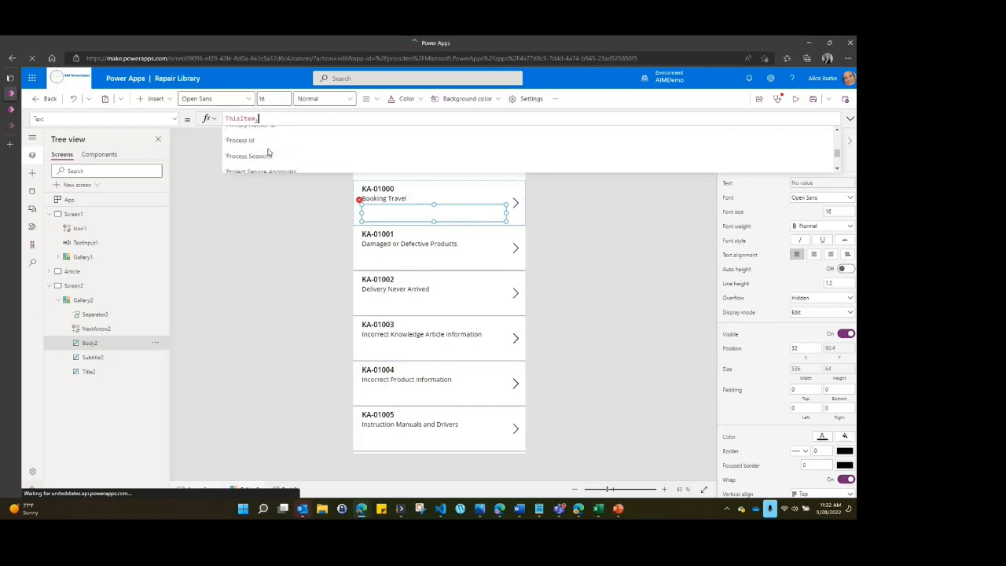
pyautogui.scroll(-3, 270, 152)
pyautogui.click(271, 135)
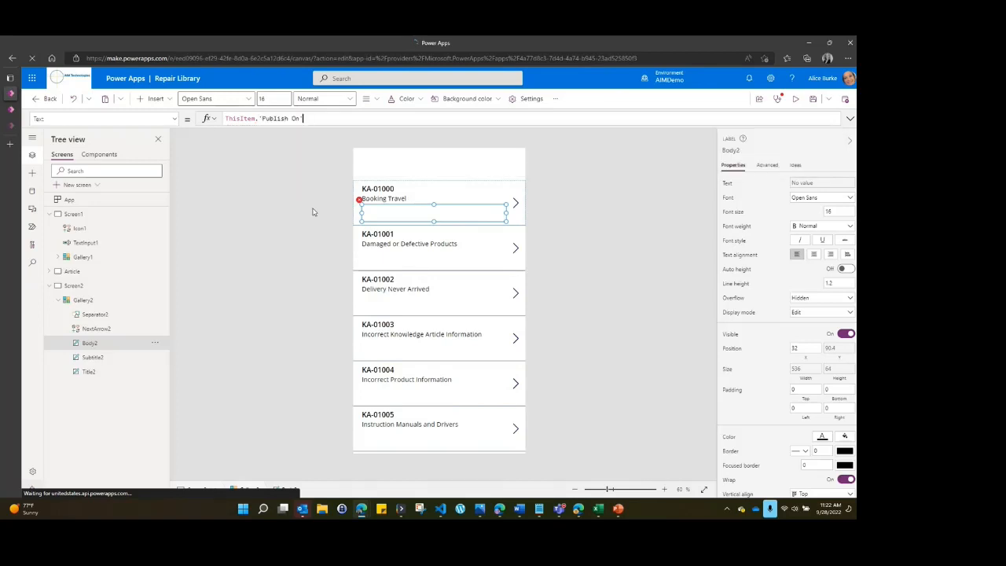
# Step: Replace the Publish On field in the gallery's body label with ThisItem.'Created On' and apply it to the gallery
pyautogui.click(569, 256)
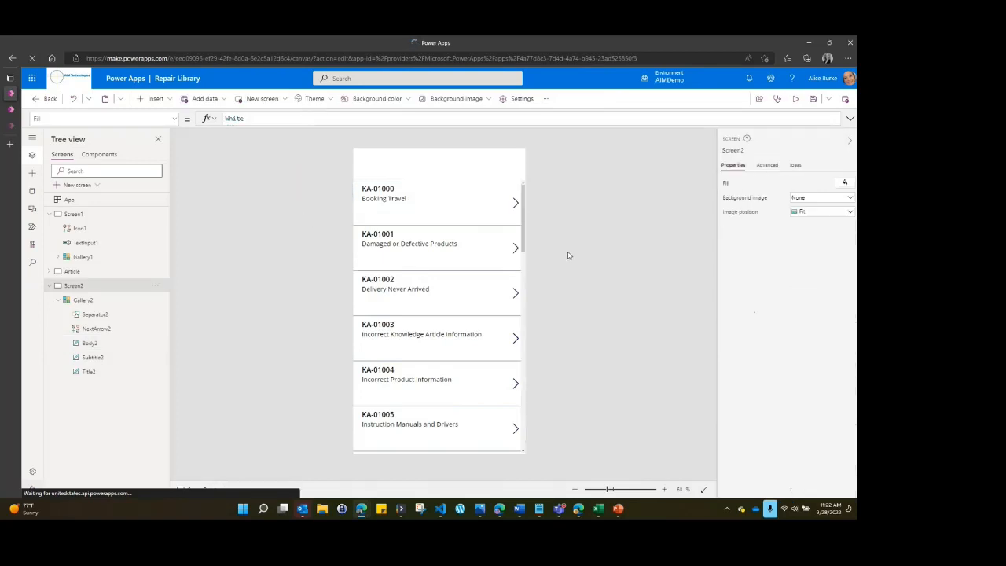
pyautogui.click(383, 213)
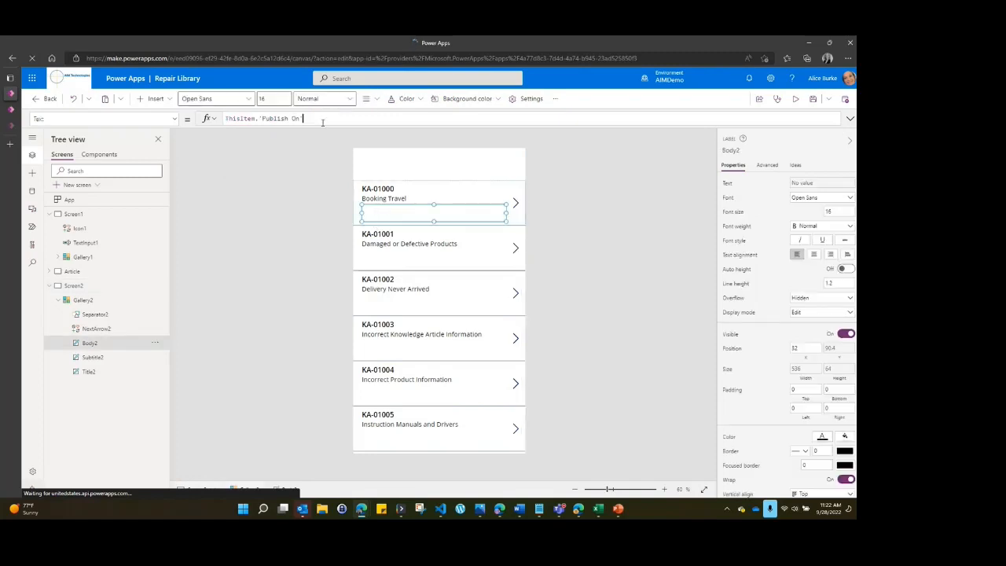
pyautogui.press('Left')
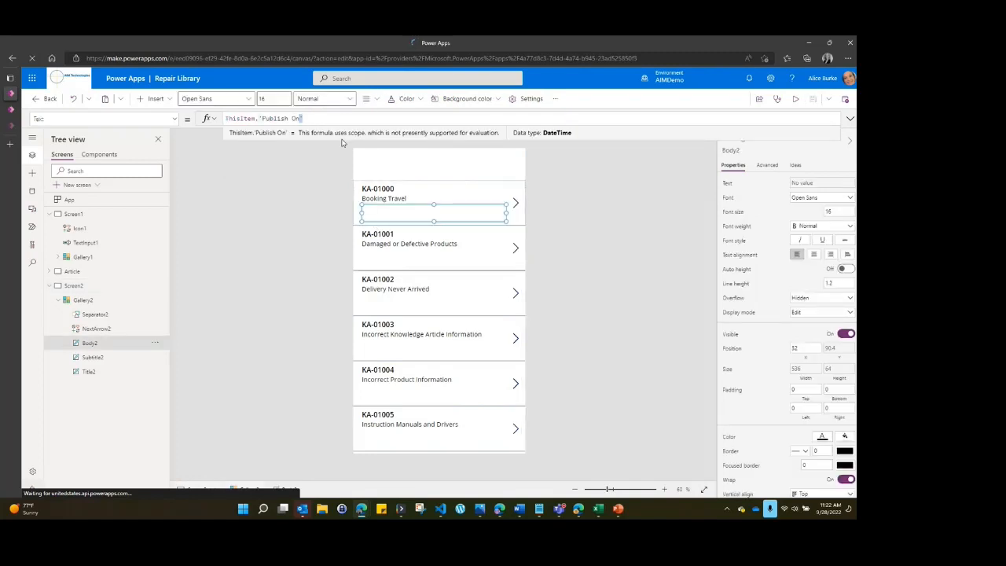
pyautogui.hotkey('shift', 'Left')
pyautogui.hotkey('shift', 'Left')
pyautogui.hotkey('shift', 'Left')
pyautogui.hotkey('shift', 'Left')
pyautogui.hotkey('shift', 'Left')
pyautogui.hotkey('shift', 'Left')
pyautogui.hotkey('shift', 'Left')
pyautogui.hotkey('shift', 'Left')
pyautogui.hotkey('shift', 'Left')
pyautogui.hotkey('shift', 'Left')
pyautogui.hotkey('shift', 'Left')
pyautogui.press('BackSpace')
pyautogui.write('cxr')
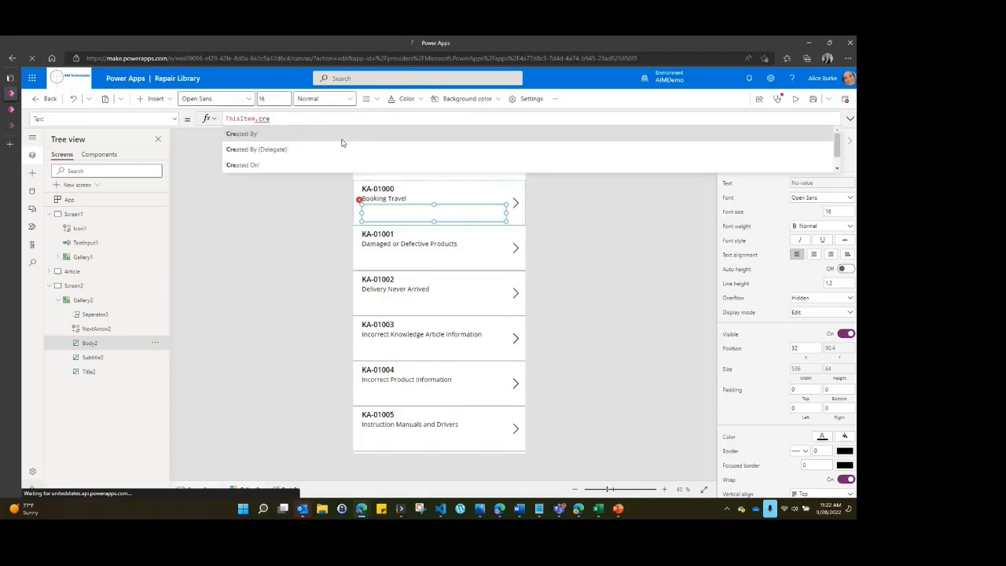
pyautogui.click(288, 164)
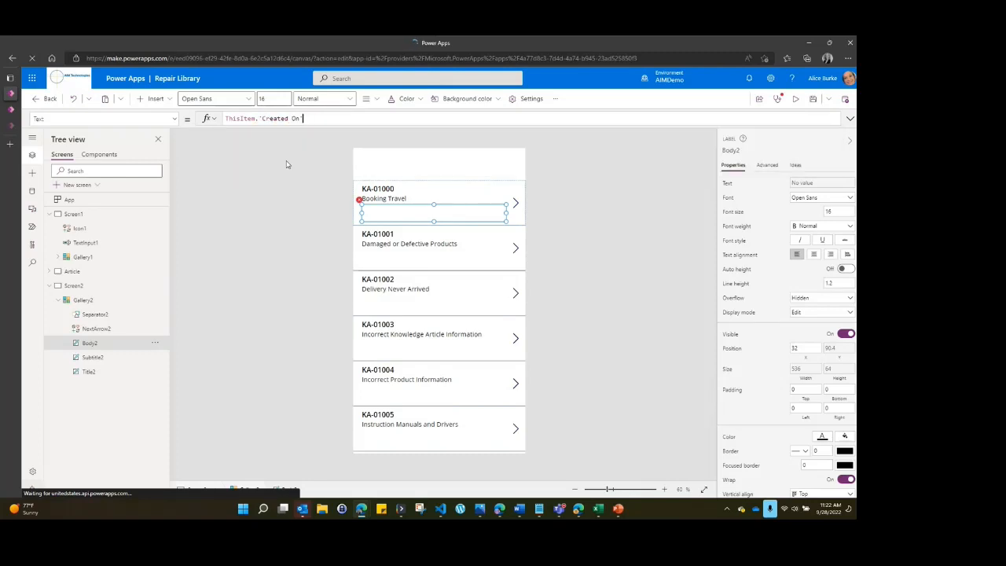
pyautogui.click(273, 227)
pyautogui.click(416, 211)
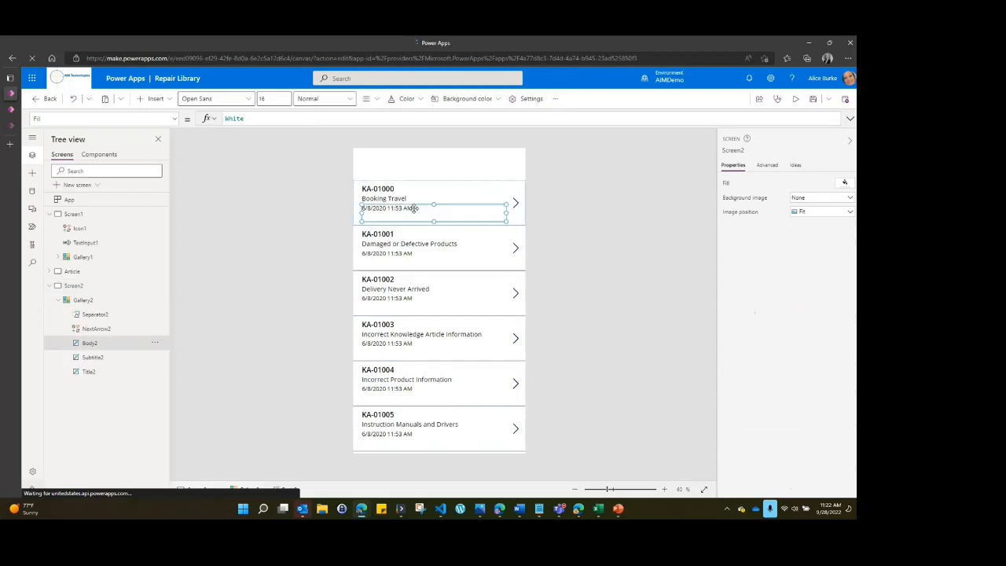
pyautogui.click(596, 267)
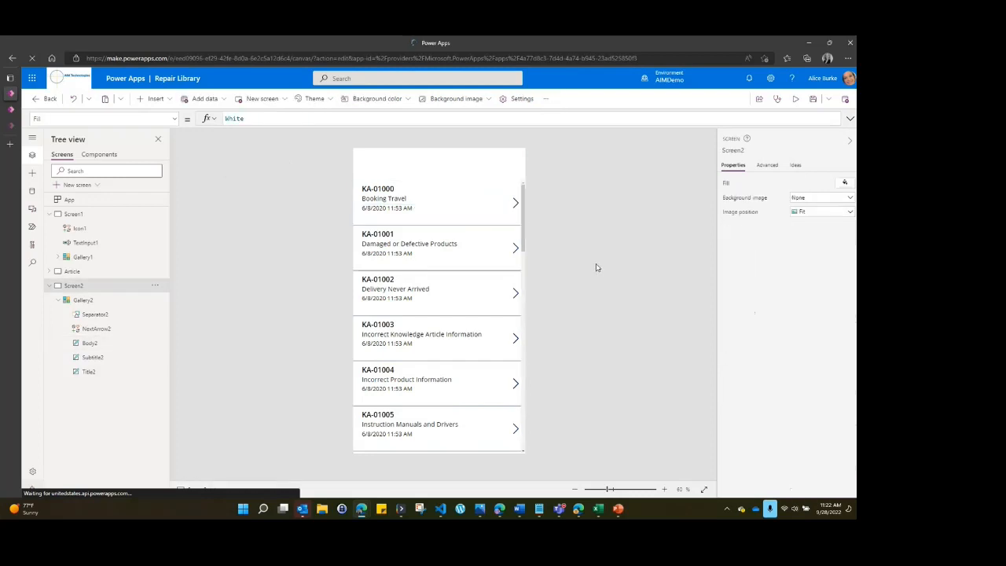
pyautogui.click(514, 203)
pyautogui.click(488, 206)
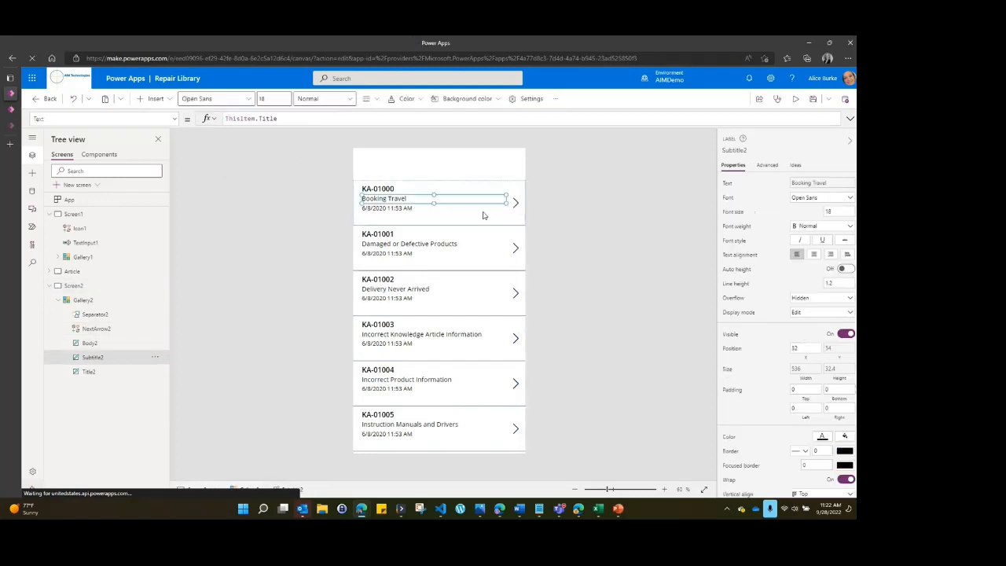
pyautogui.click(482, 211)
pyautogui.click(515, 190)
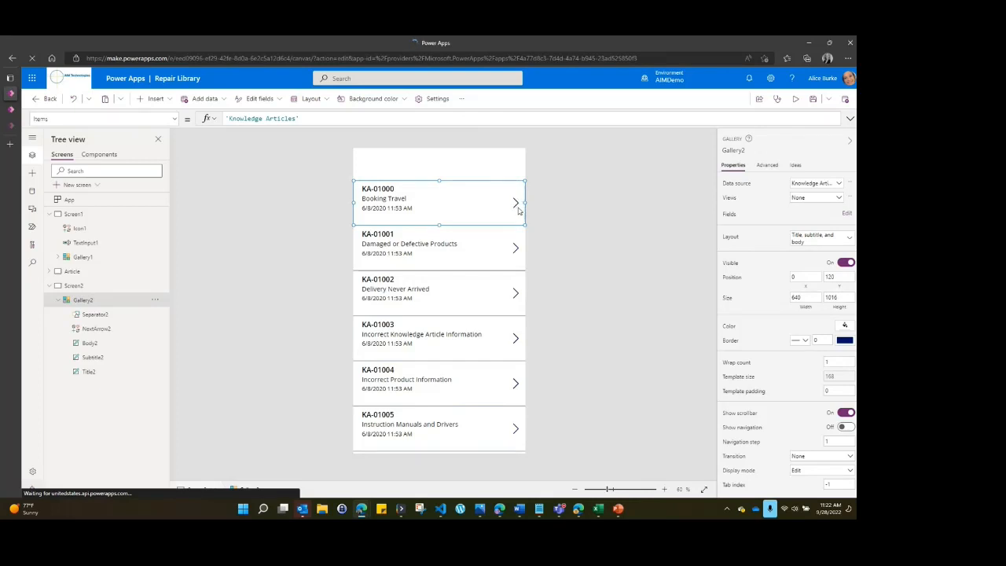
# Step: On the Article screen, stretch the form's Content card down to the lower edge of the screen
pyautogui.click(71, 273)
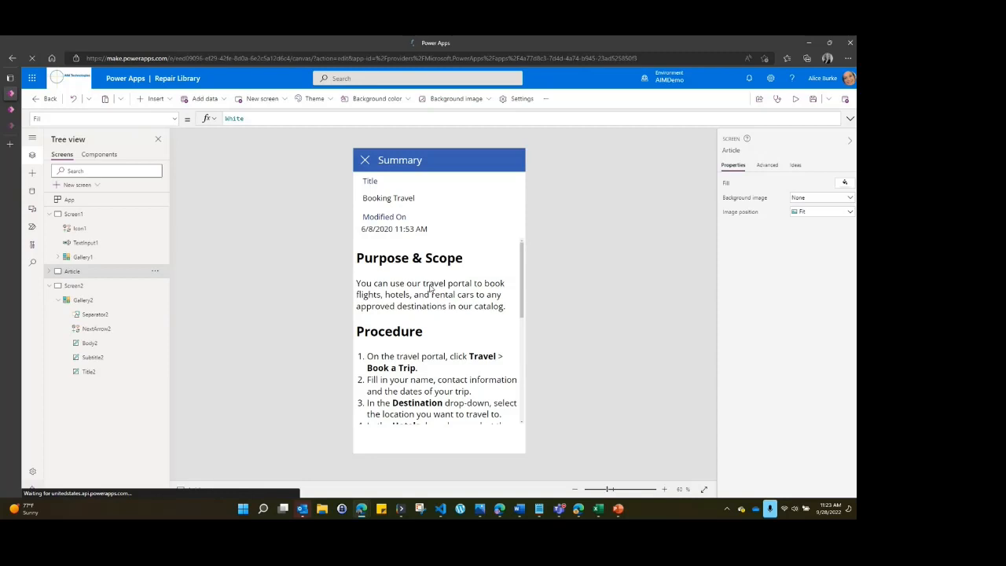
pyautogui.click(431, 289)
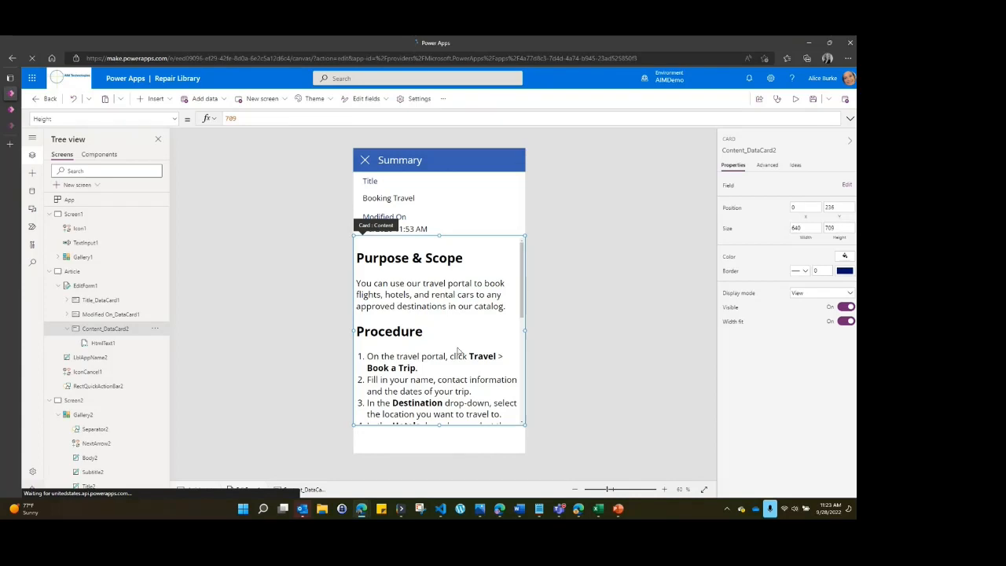
pyautogui.moveTo(440, 425); pyautogui.dragTo(438, 454)
pyautogui.click(450, 419)
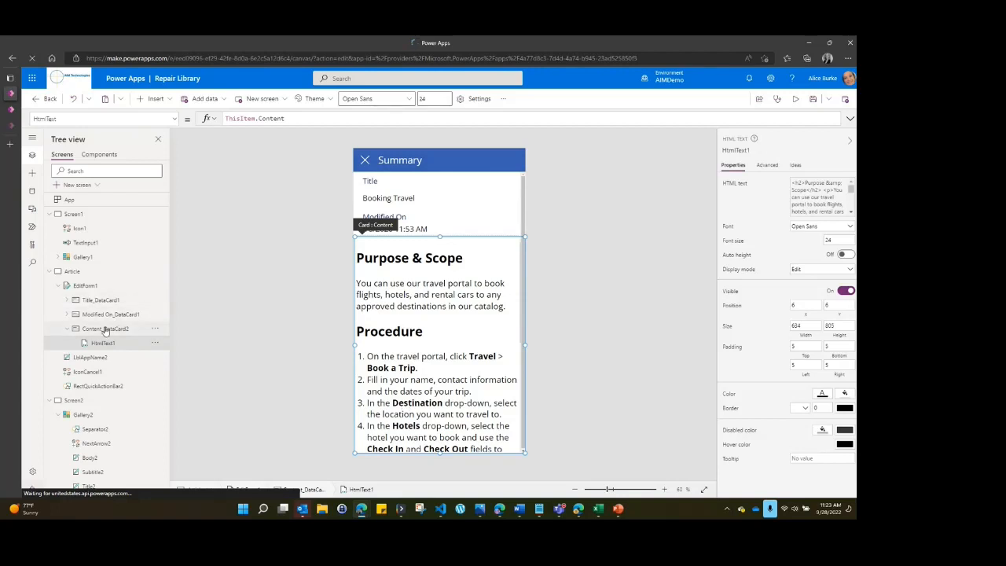
# Step: Add the Content field from Knowledge Articles to the Article screen's edit form
pyautogui.click(79, 286)
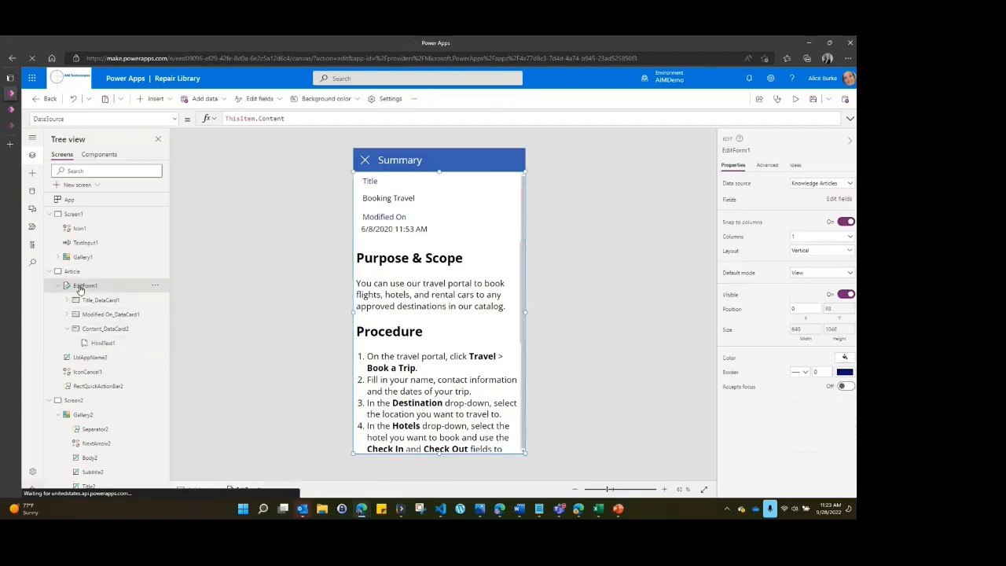
pyautogui.click(186, 99)
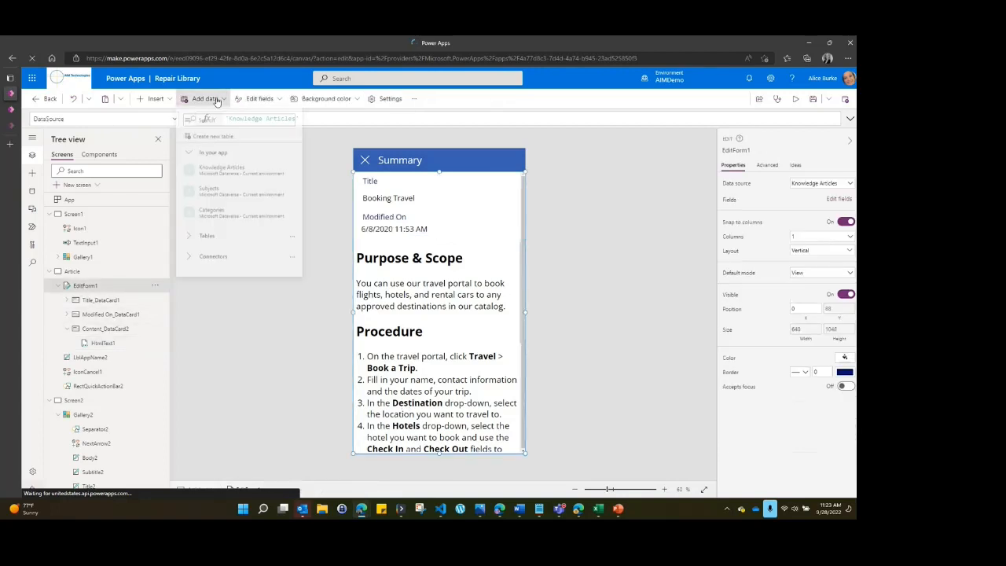
pyautogui.click(257, 99)
pyautogui.click(258, 118)
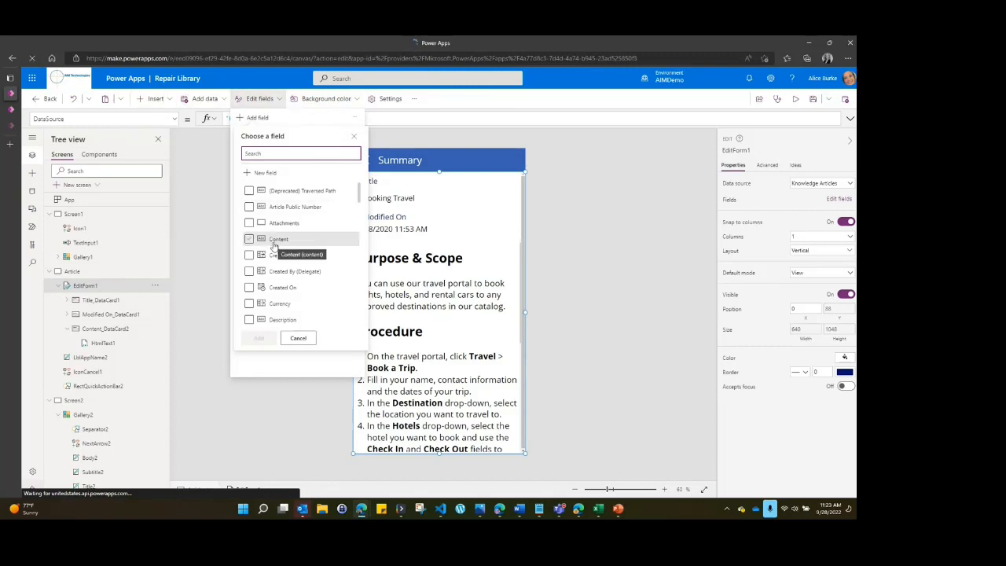
pyautogui.scroll(-2, 275, 250)
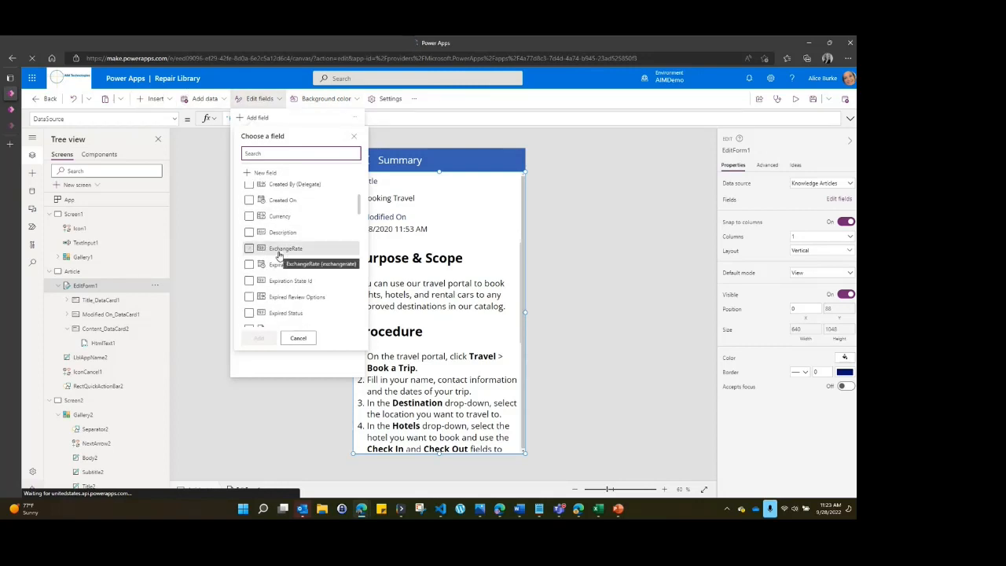
pyautogui.scroll(-2, 276, 251)
pyautogui.scroll(4, 272, 252)
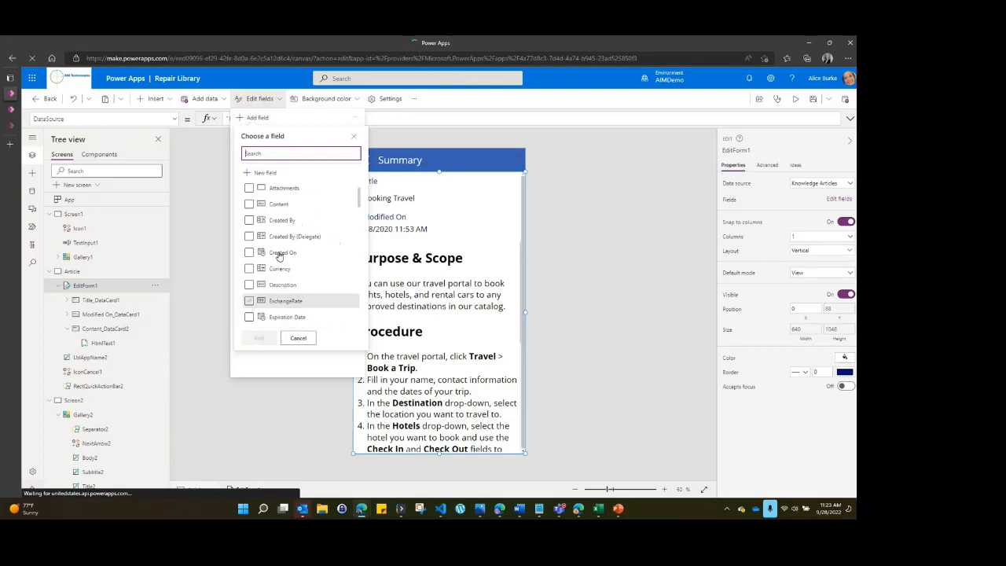
pyautogui.click(249, 217)
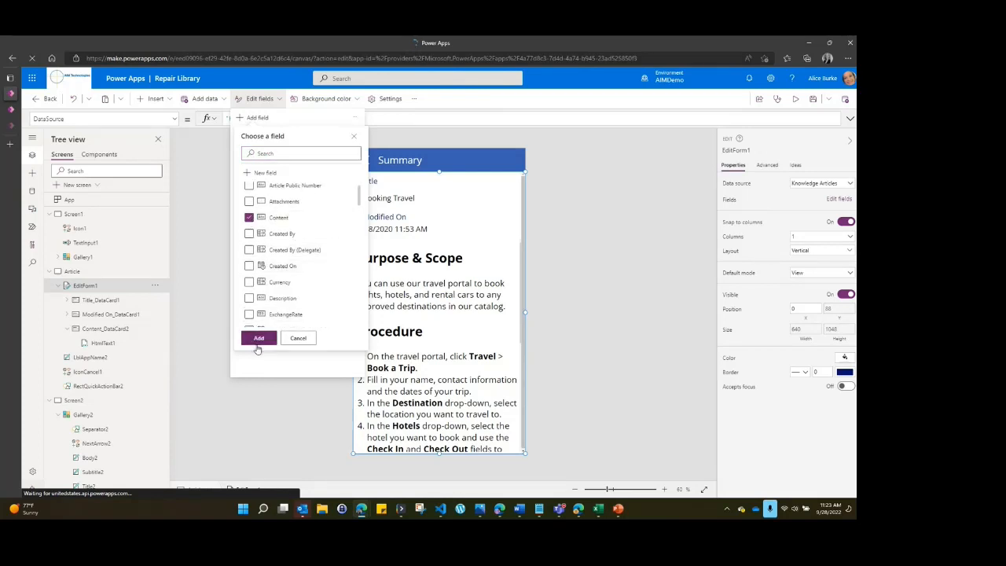
pyautogui.click(258, 340)
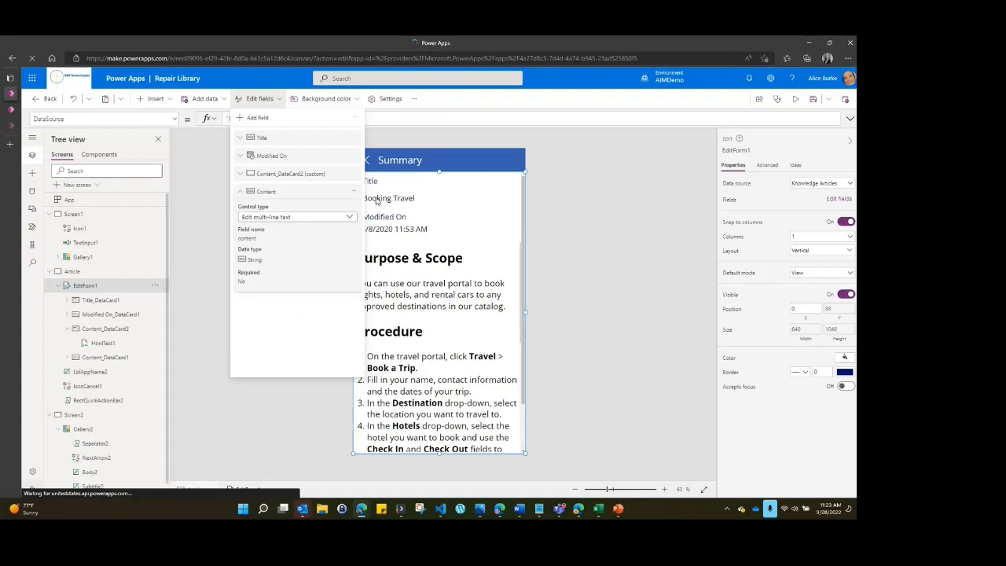
# Step: Select the text input inside the newly added Content card at the end of the form to inspect its raw HTML
pyautogui.click(466, 230)
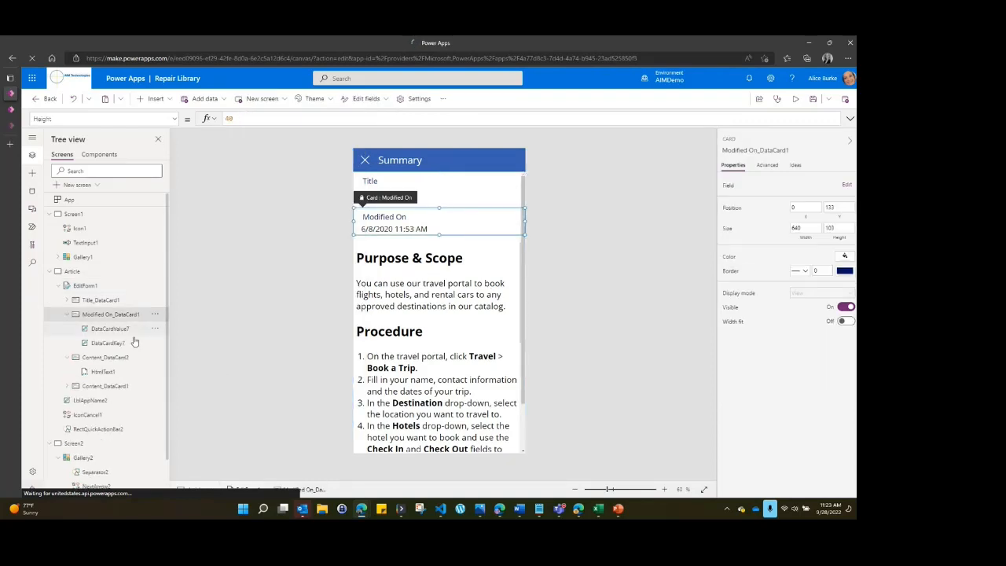
pyautogui.scroll(-1, 382, 358)
pyautogui.click(430, 432)
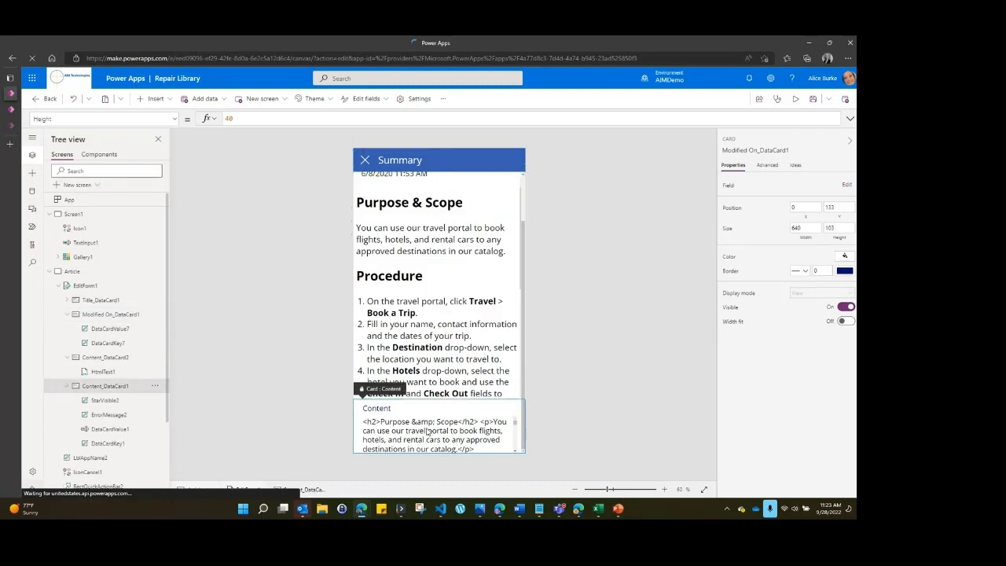
pyautogui.click(364, 424)
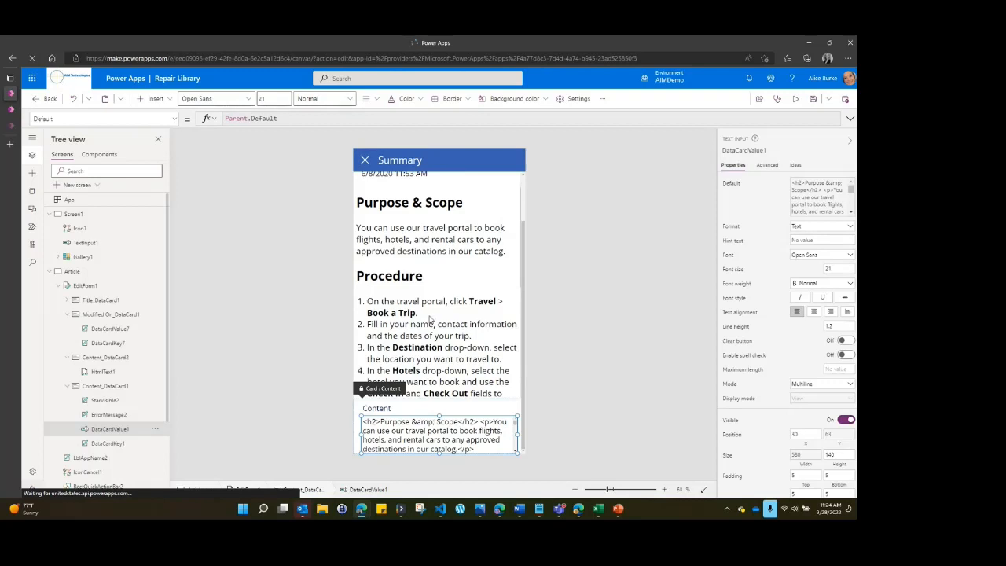
# Step: Examine the display controls available for insertion, such as Text label and HTML text
pyautogui.scroll(1, 432, 317)
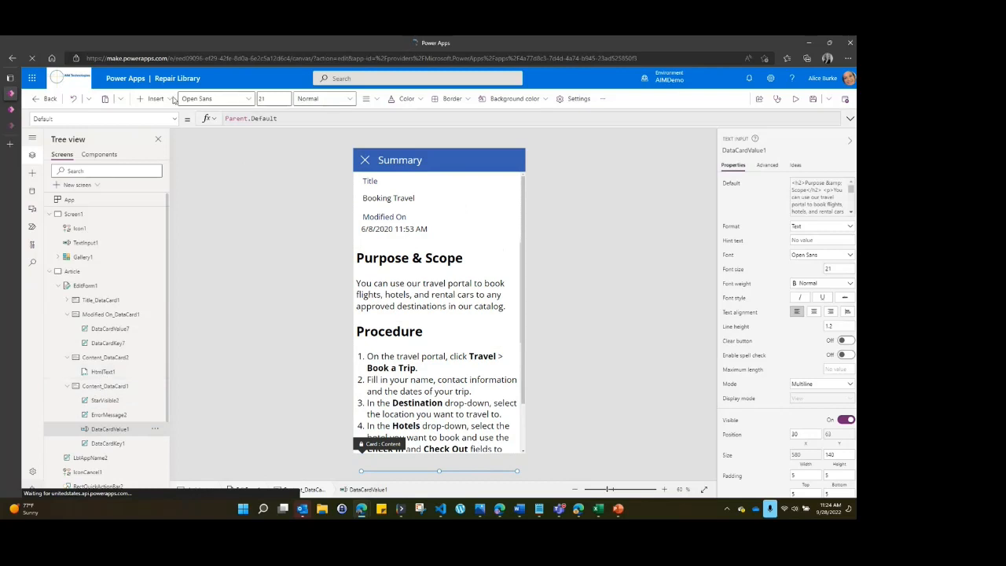
pyautogui.click(154, 98)
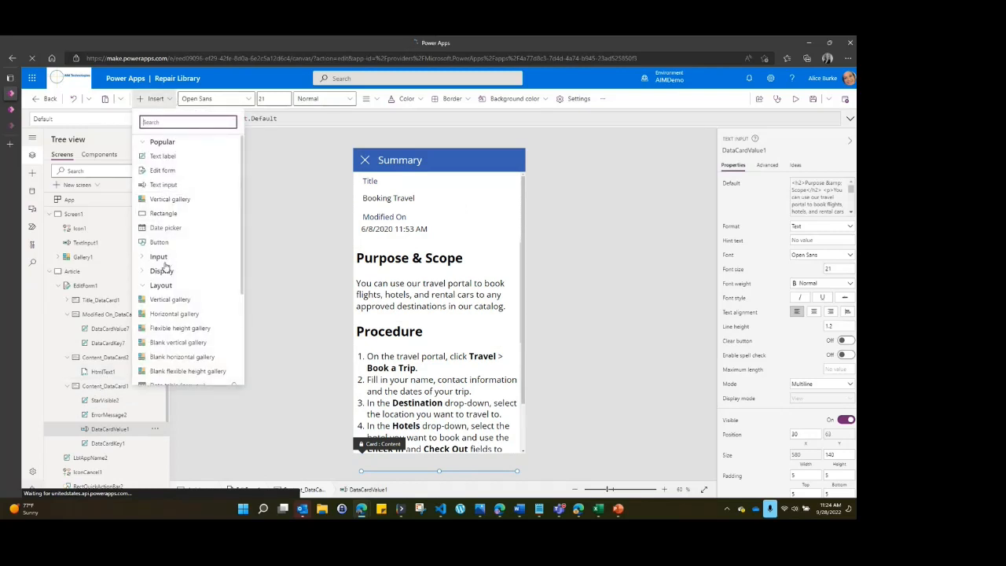
pyautogui.scroll(-1, 164, 300)
pyautogui.scroll(1, 165, 300)
pyautogui.click(162, 271)
pyautogui.scroll(-1, 156, 271)
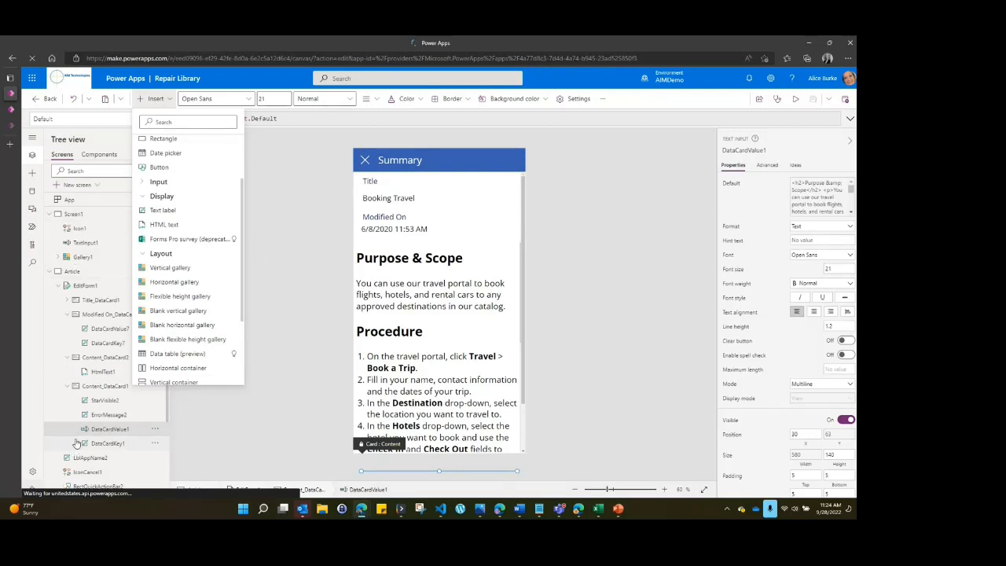
pyautogui.scroll(-2, 77, 443)
pyautogui.scroll(2, 90, 257)
# Step: Select the search box on Screen1 and examine the input controls available for insertion, such as Text input
pyautogui.click(71, 213)
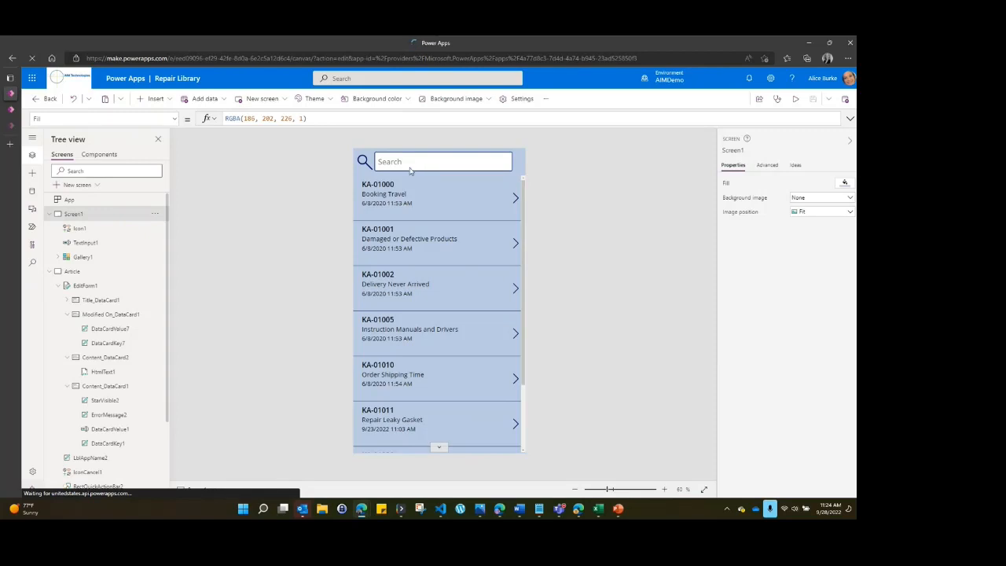
pyautogui.click(409, 164)
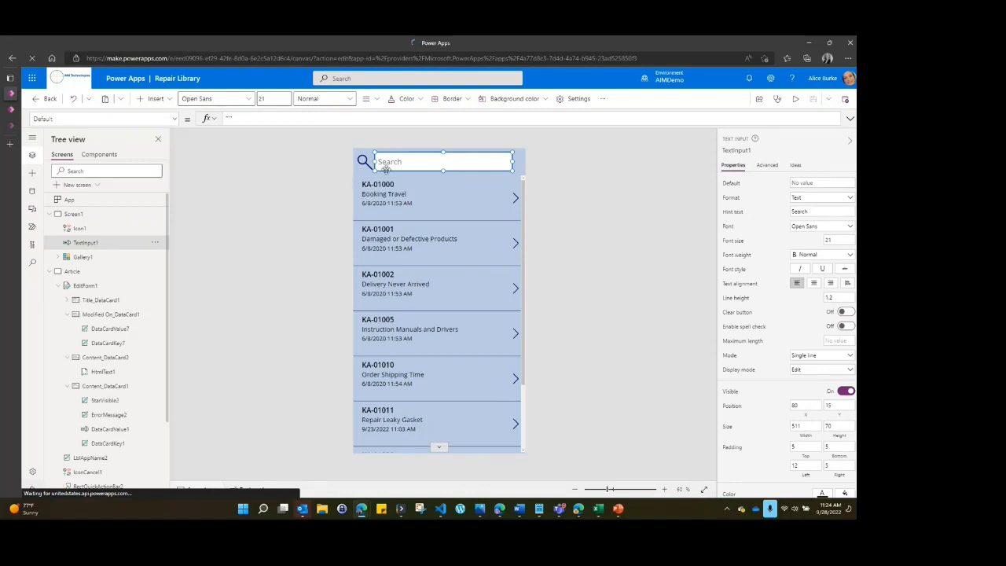
pyautogui.click(157, 99)
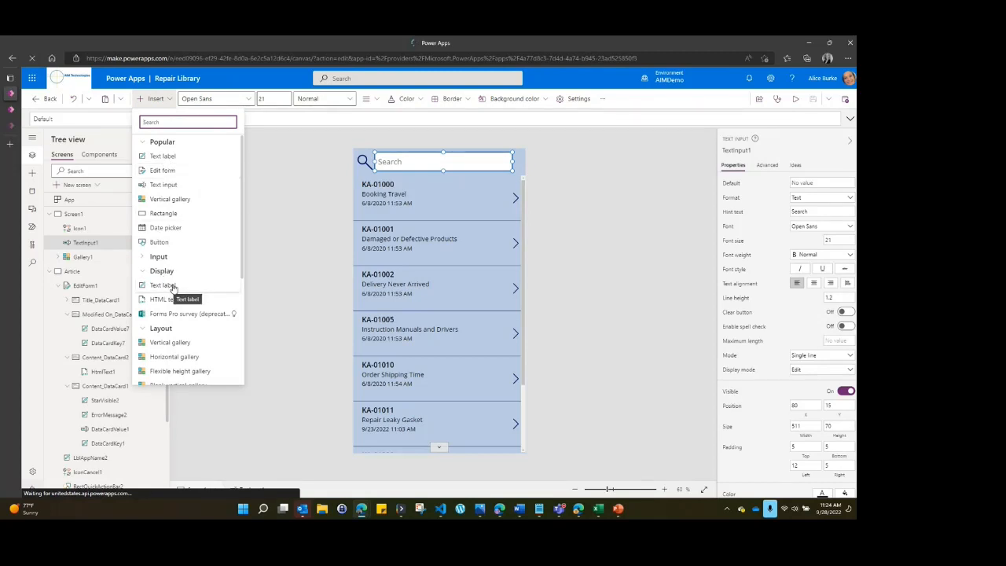
pyautogui.click(163, 258)
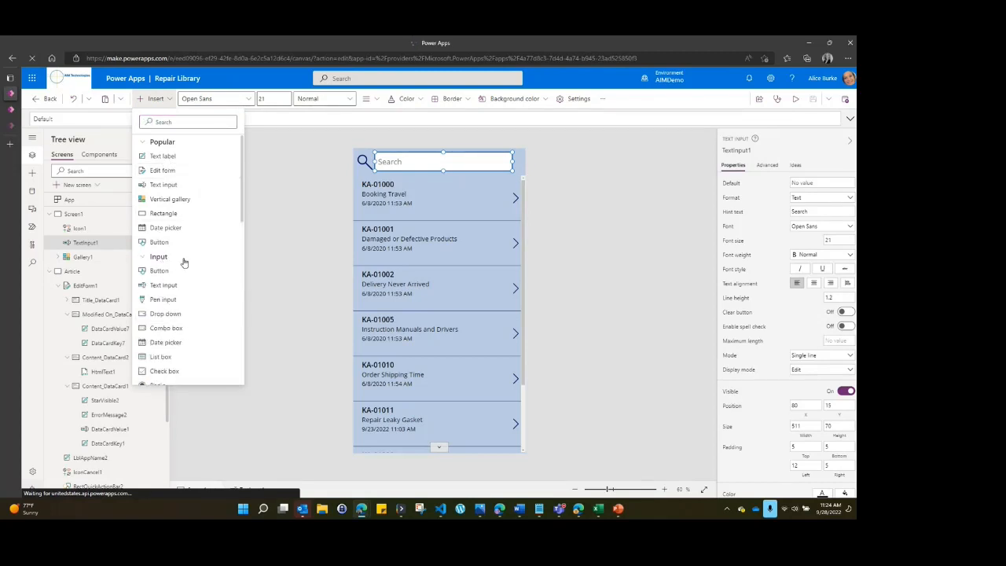
pyautogui.scroll(-2, 171, 295)
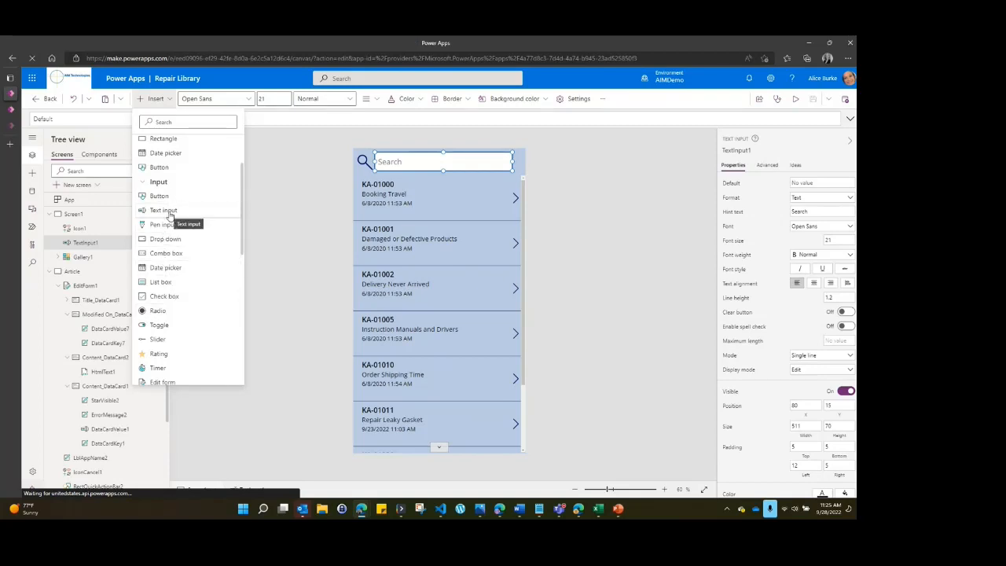
# Step: Display the HintText property formula of Screen1's search box
pyautogui.click(429, 164)
pyautogui.click(174, 119)
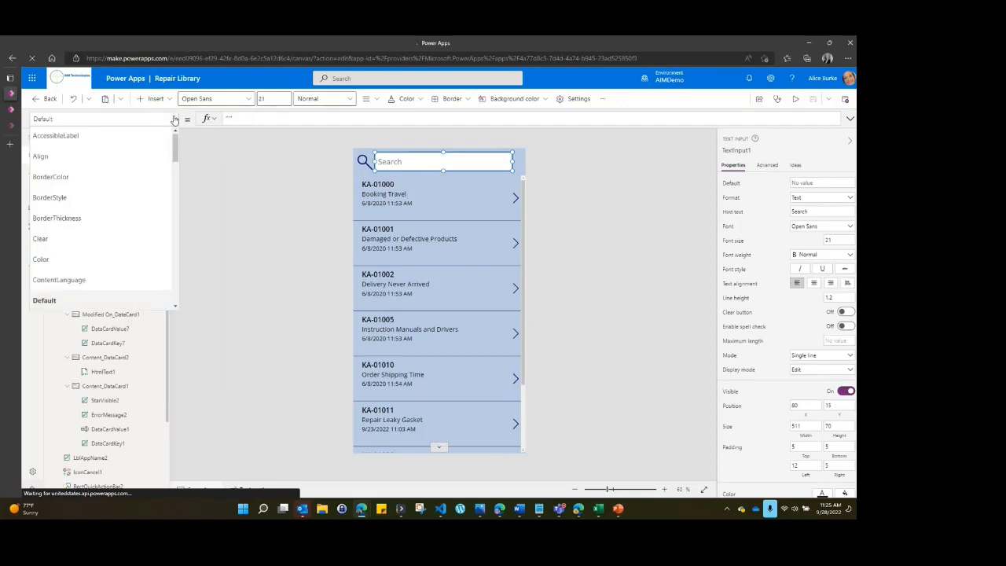
pyautogui.scroll(-3, 109, 203)
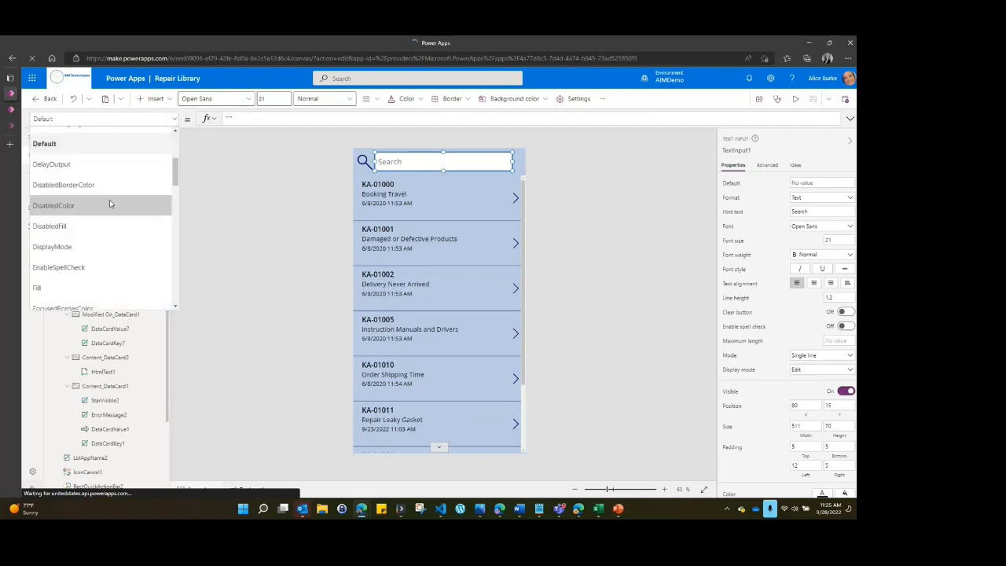
pyautogui.scroll(-4, 109, 204)
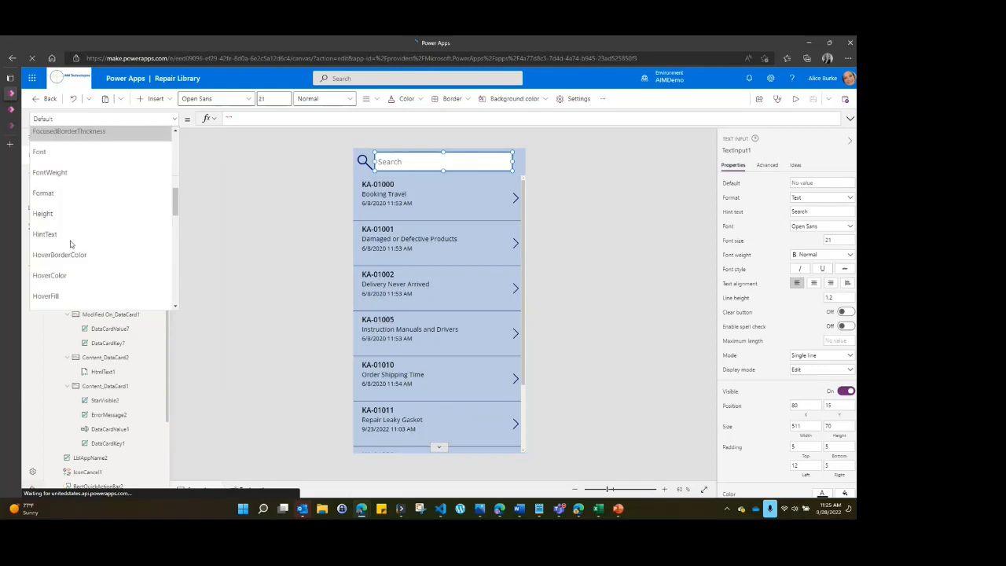
pyautogui.scroll(-1, 70, 245)
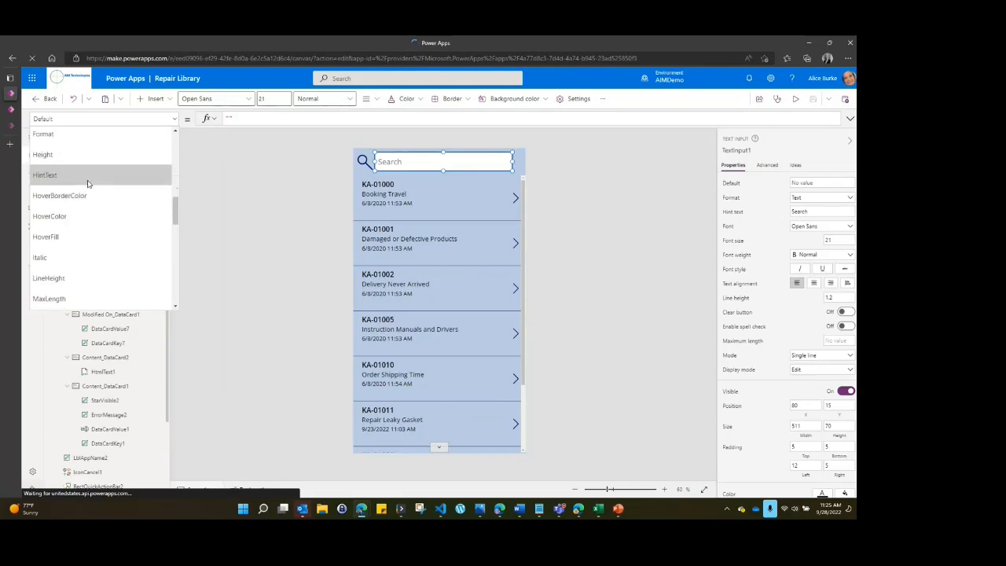
pyautogui.click(88, 175)
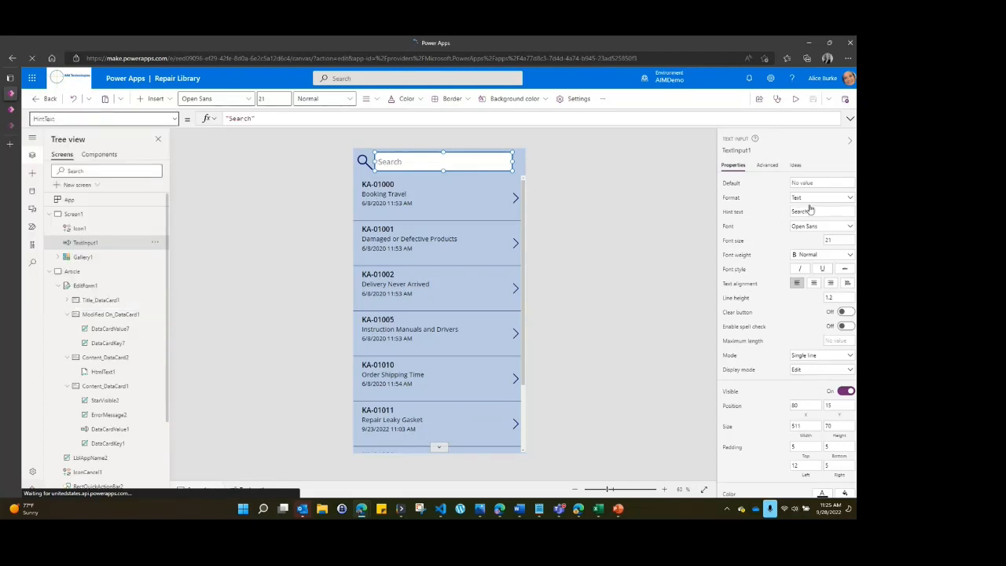
# Step: Examine the advanced properties of Screen1's search box, from its hint text through its border, colour and fill settings
pyautogui.click(772, 168)
pyautogui.scroll(-3, 780, 228)
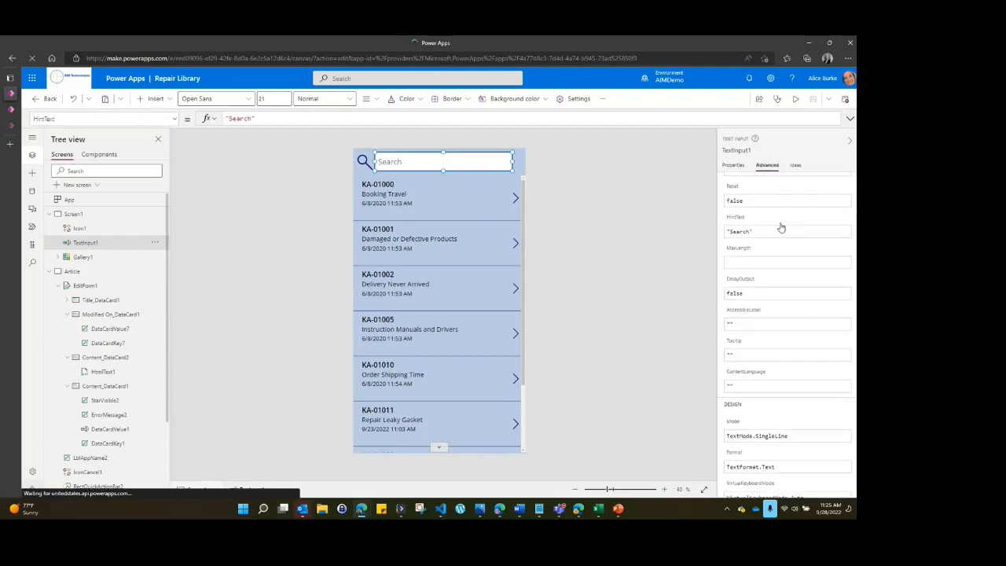
pyautogui.scroll(-3, 780, 227)
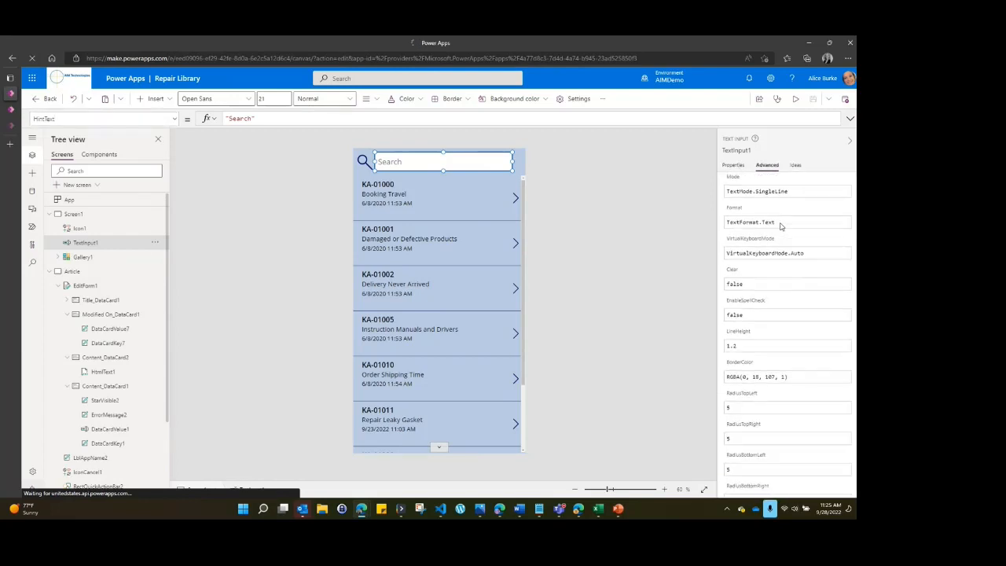
pyautogui.scroll(-5, 781, 228)
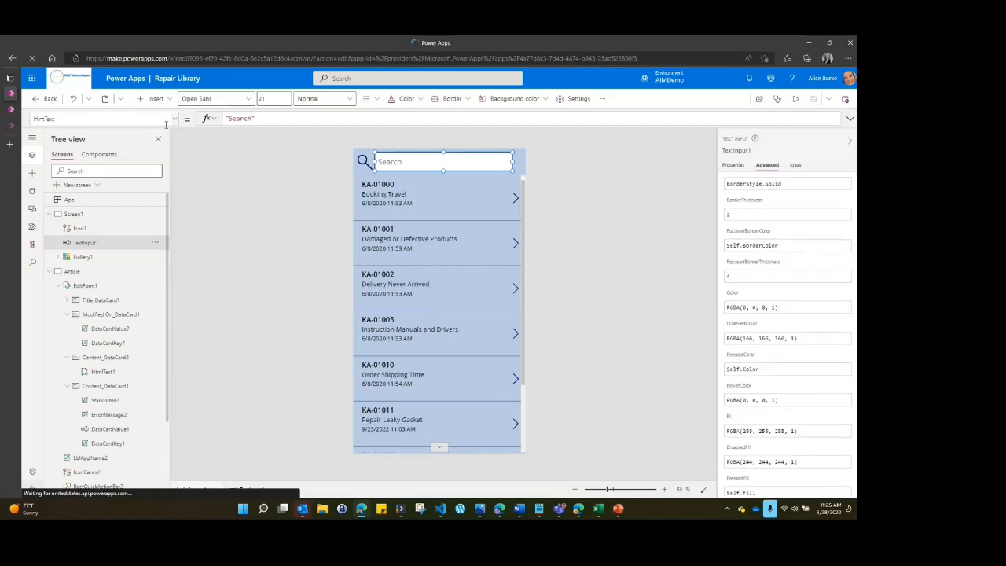
# Step: Select the article gallery on Screen1 and inspect its Items formula, including the result preview and the expanded formula view
pyautogui.click(406, 203)
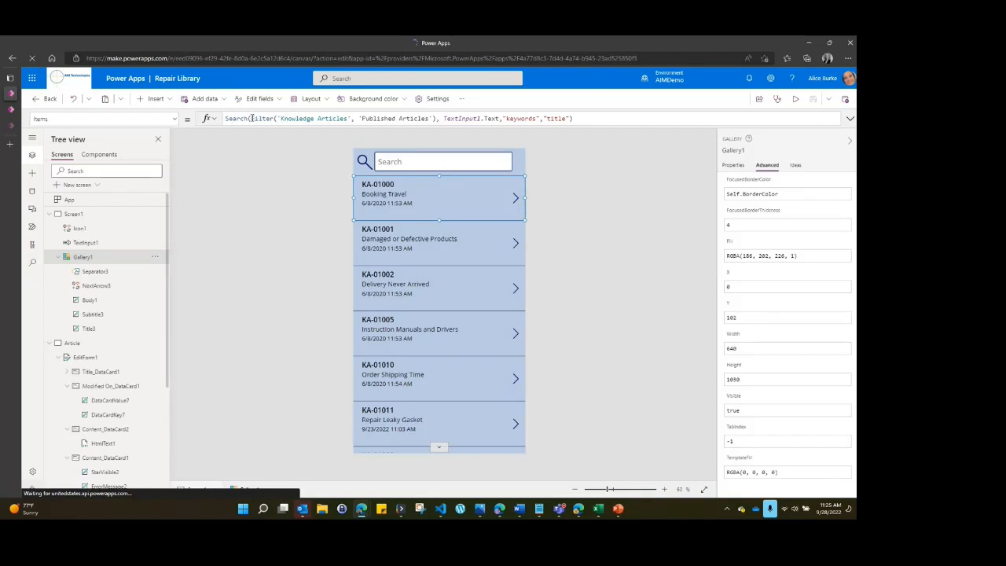
pyautogui.click(251, 118)
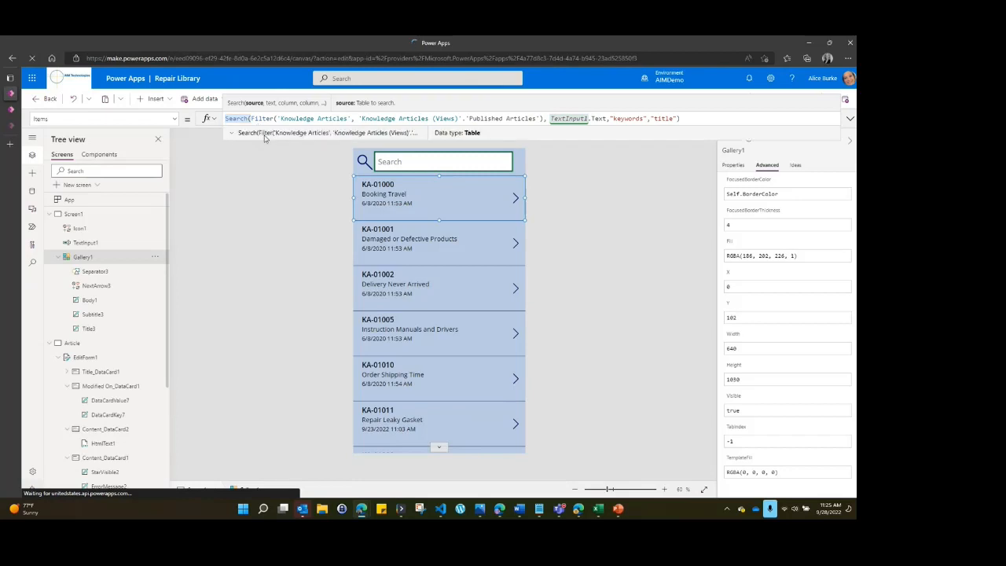
pyautogui.click(264, 134)
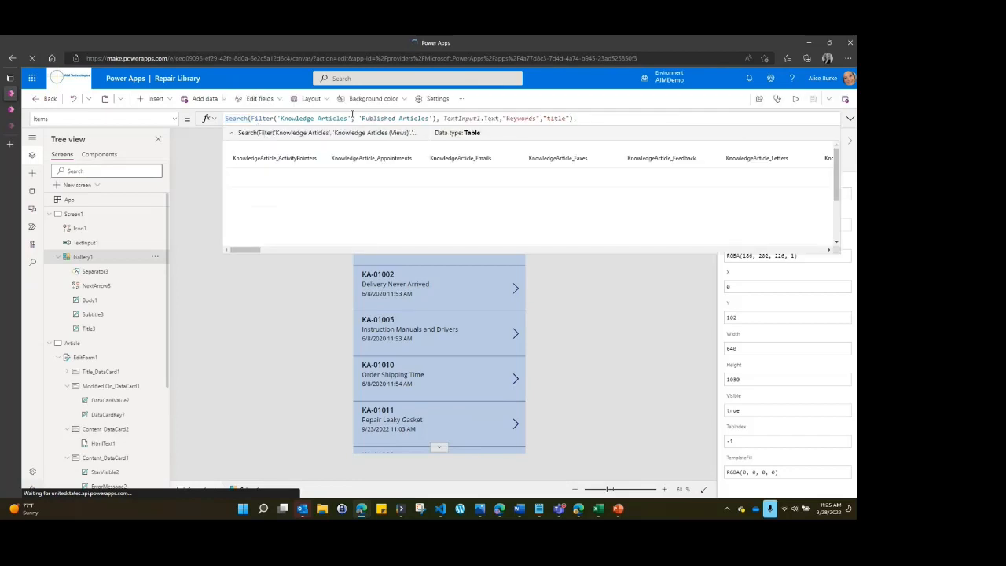
pyautogui.click(248, 120)
pyautogui.click(849, 120)
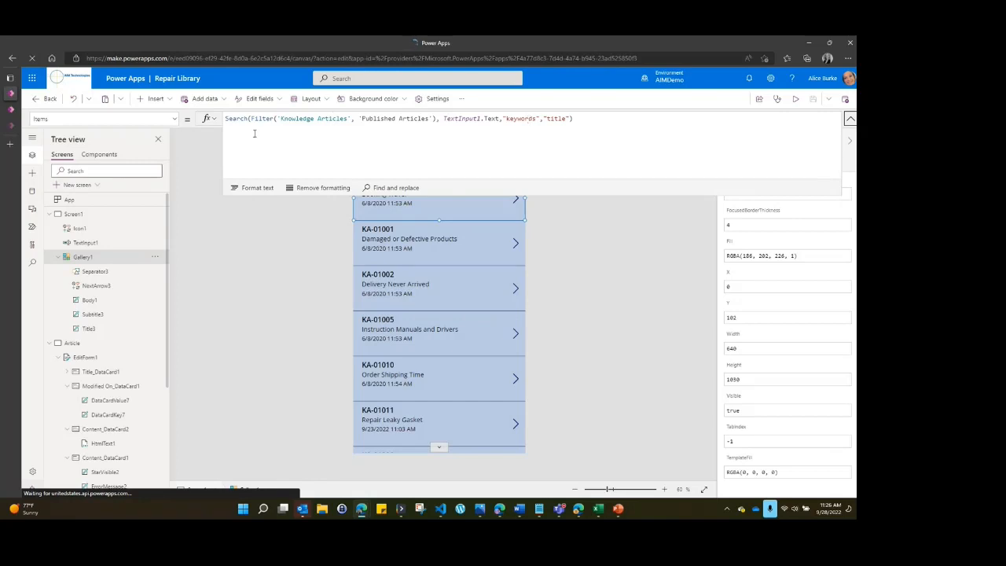
pyautogui.click(217, 145)
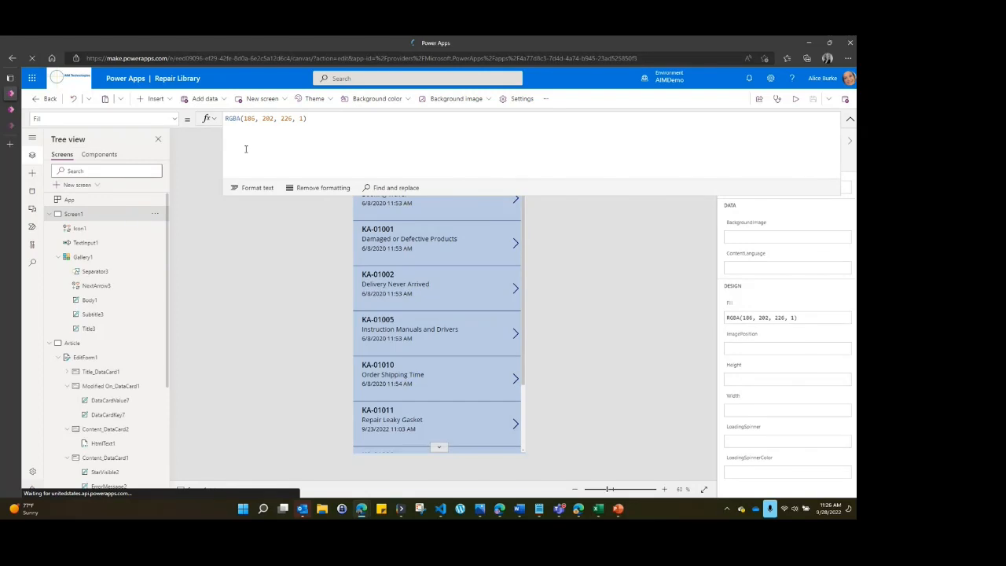
pyautogui.click(850, 117)
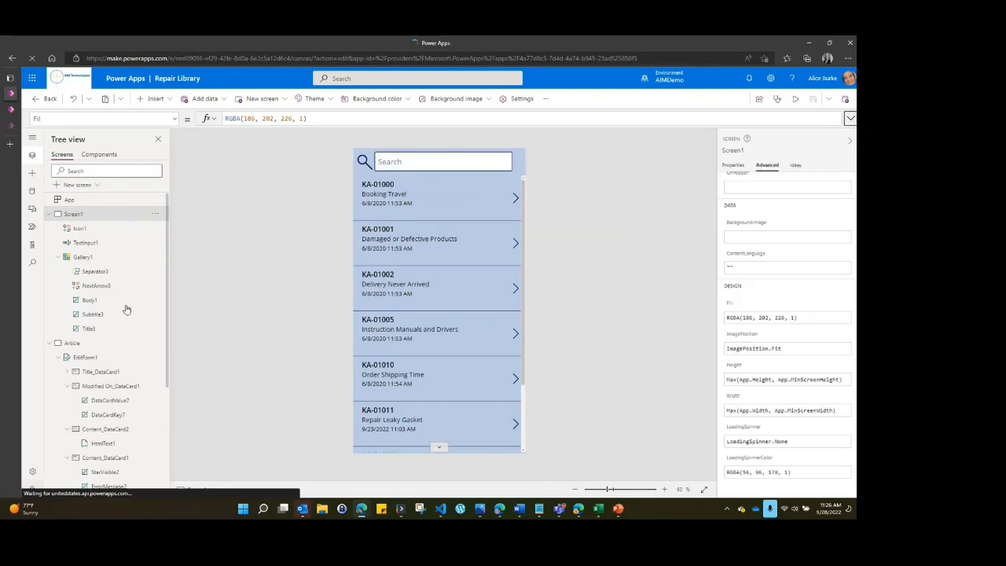
# Step: Select Screen2 and apply the Dune theme to the app
pyautogui.scroll(-3, 87, 314)
pyautogui.click(74, 401)
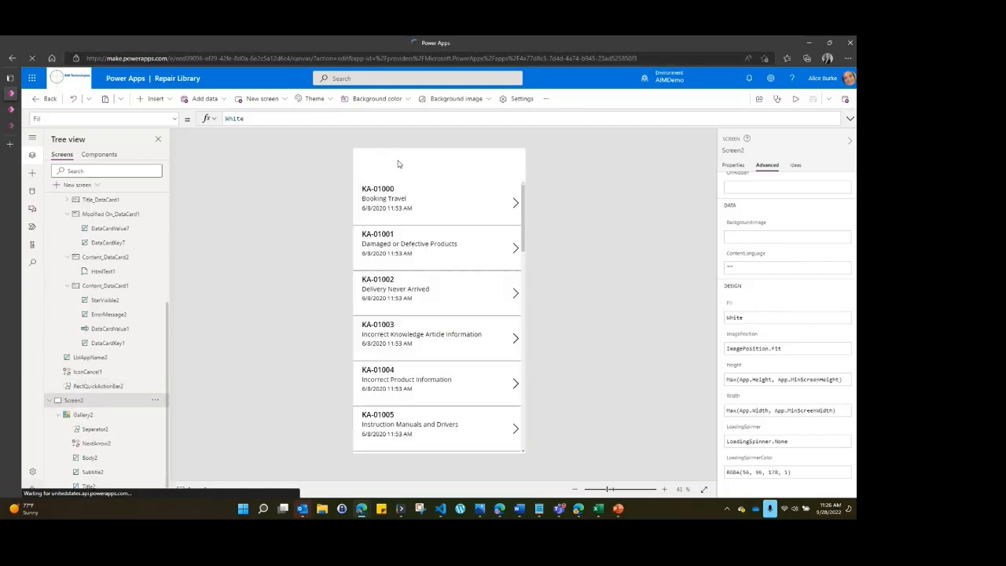
pyautogui.click(315, 98)
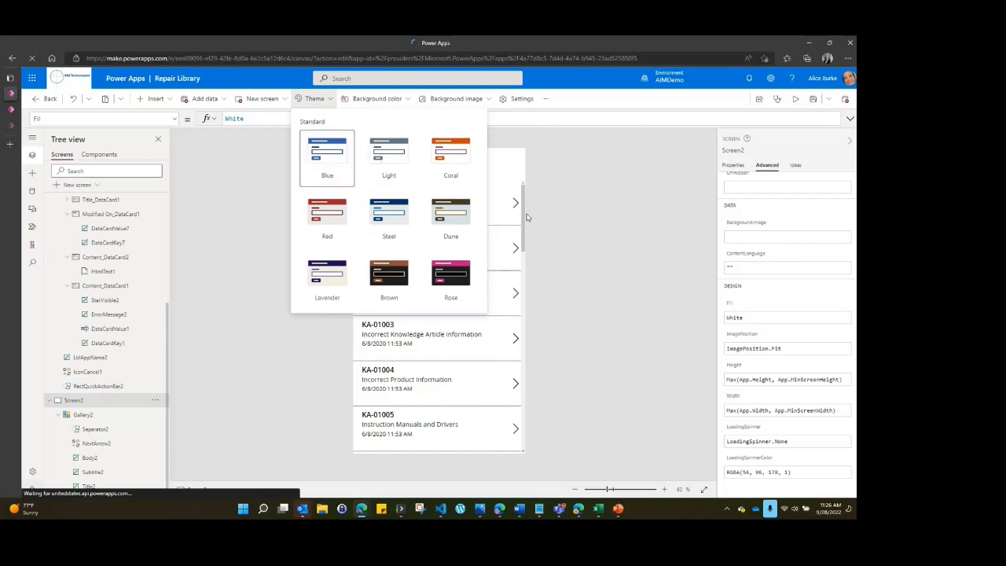
pyautogui.click(456, 235)
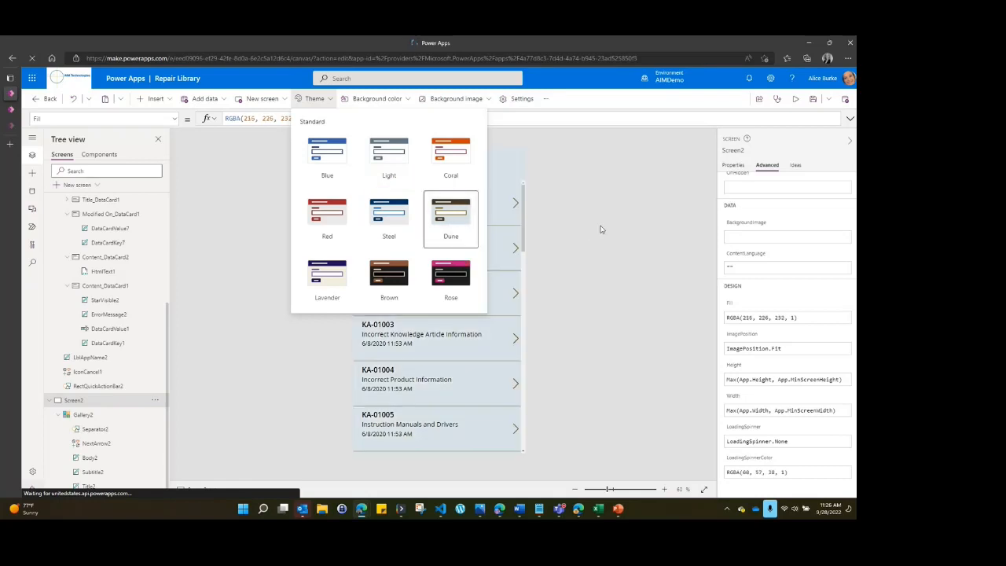
# Step: Examine the background colour palette and the background image upload option for Screen2
pyautogui.click(408, 104)
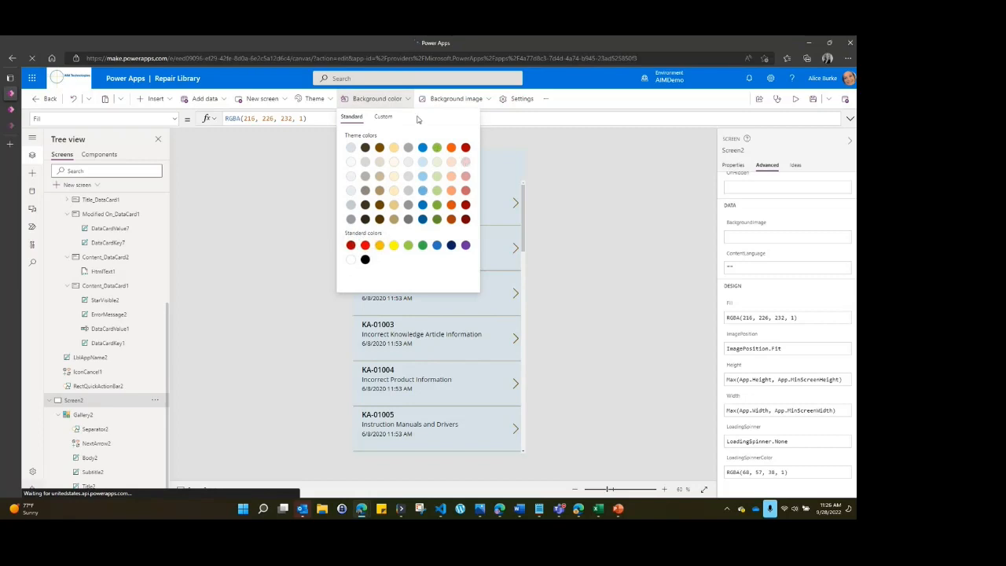
pyautogui.click(452, 103)
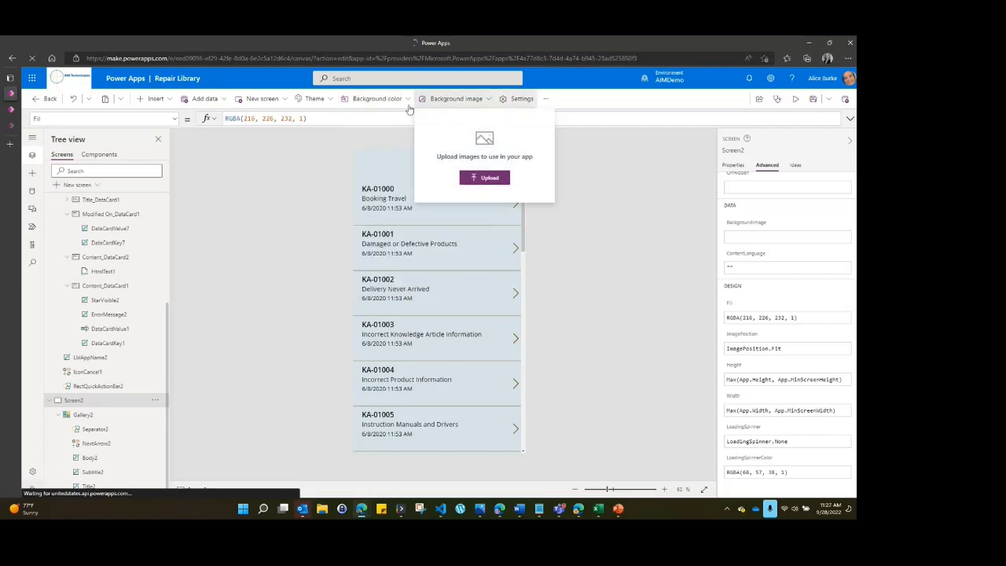
pyautogui.click(300, 223)
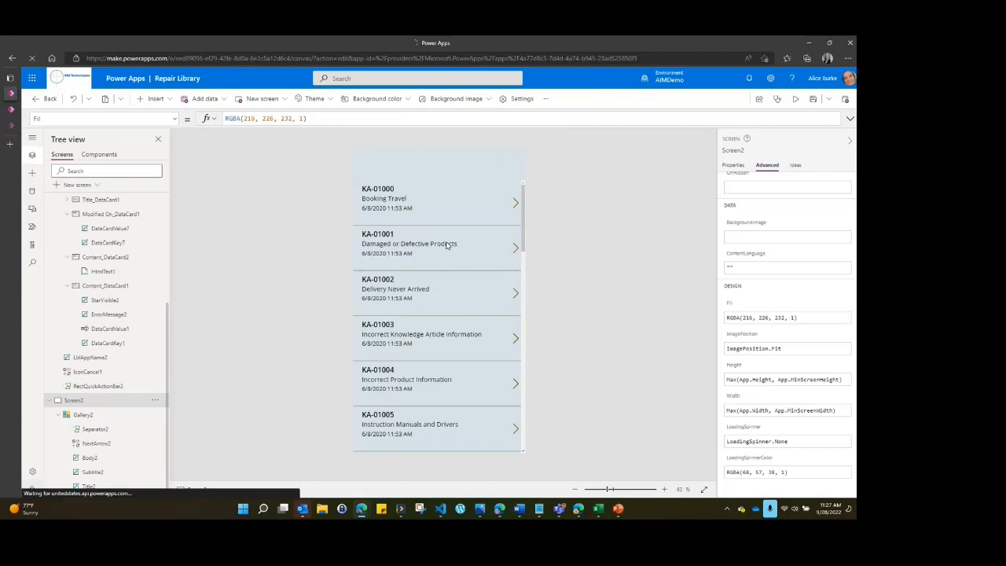
# Step: Display the Article screen and review how the theme looks across its form
pyautogui.scroll(3, 99, 229)
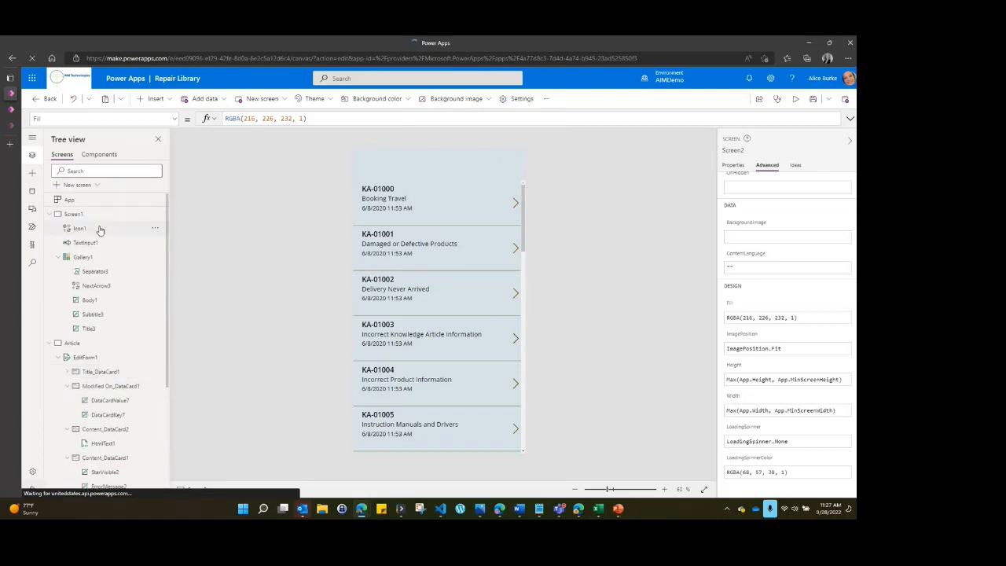
pyautogui.click(102, 344)
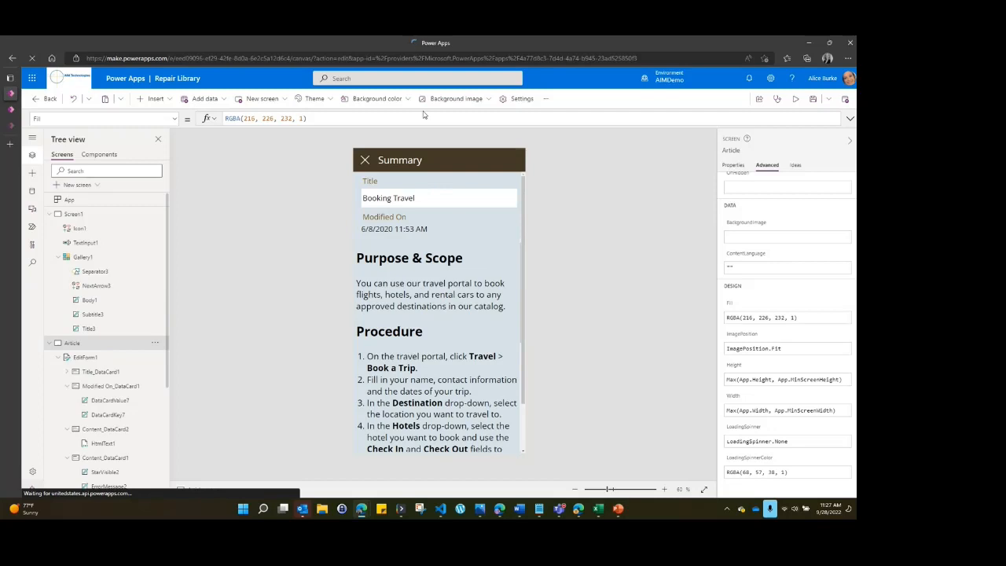
pyautogui.scroll(-1, 472, 295)
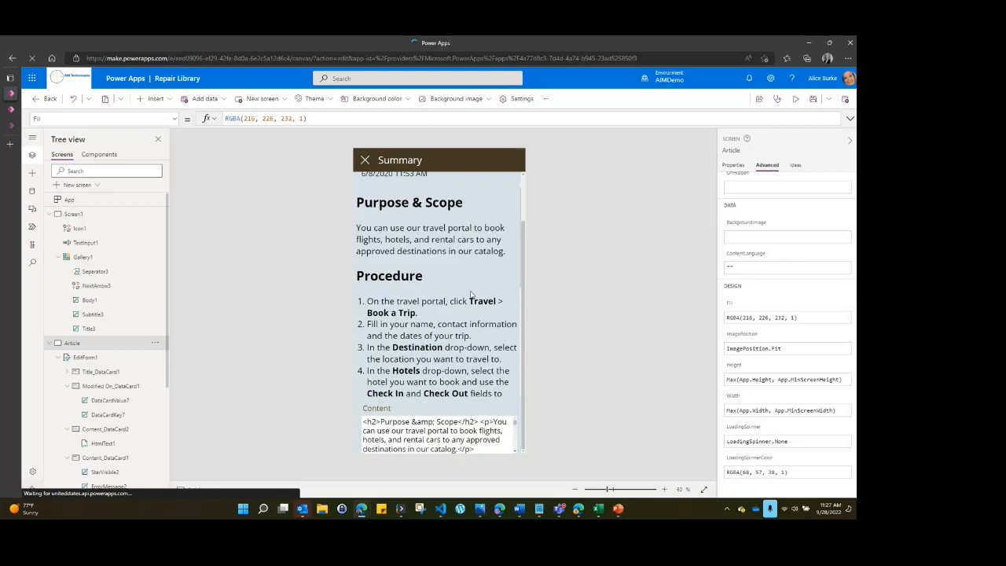
pyautogui.scroll(1, 472, 295)
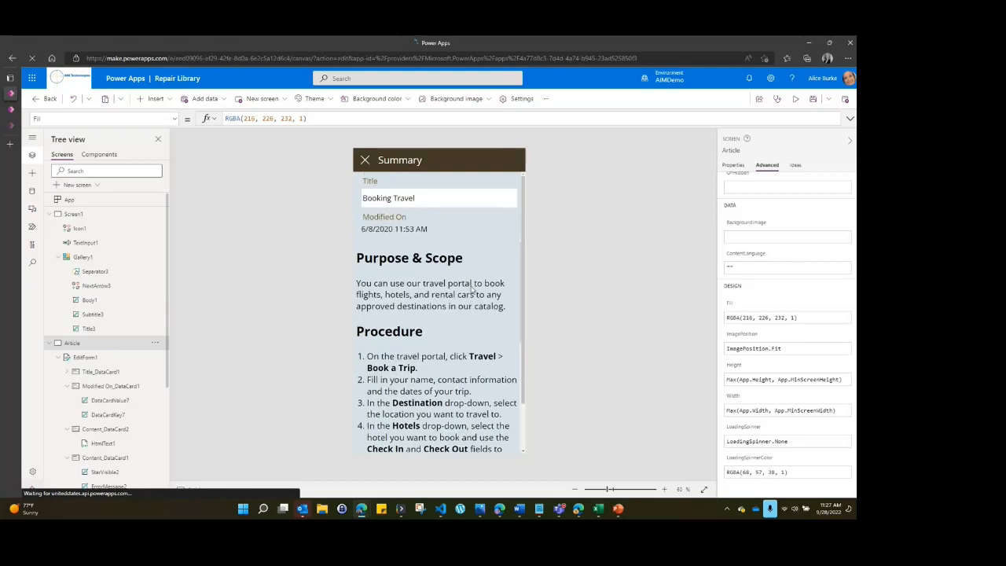
# Step: Inspect the OnSelect formula of the cancel icon in the Article screen's Summary header
pyautogui.click(366, 162)
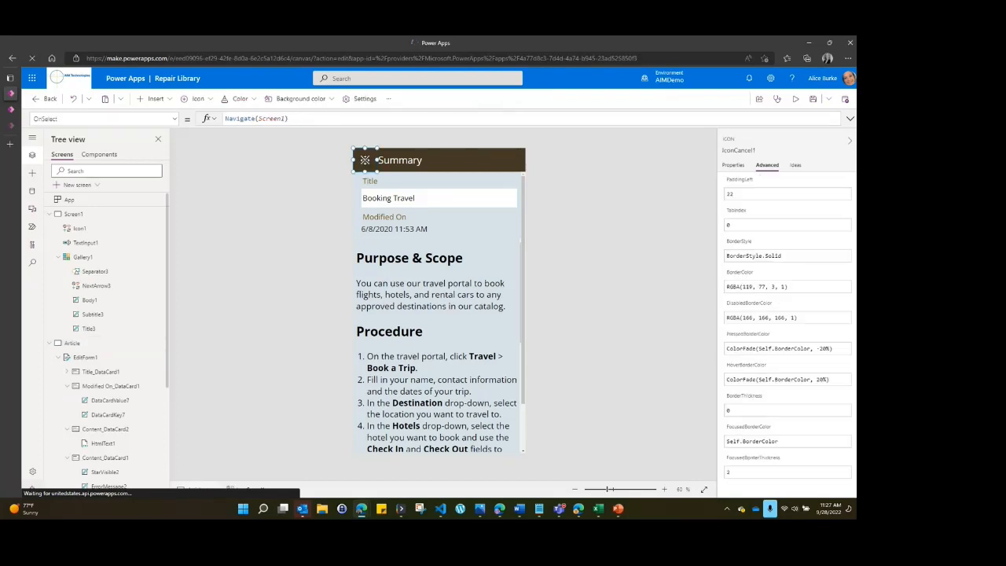
pyautogui.doubleClick(261, 118)
pyautogui.click(331, 202)
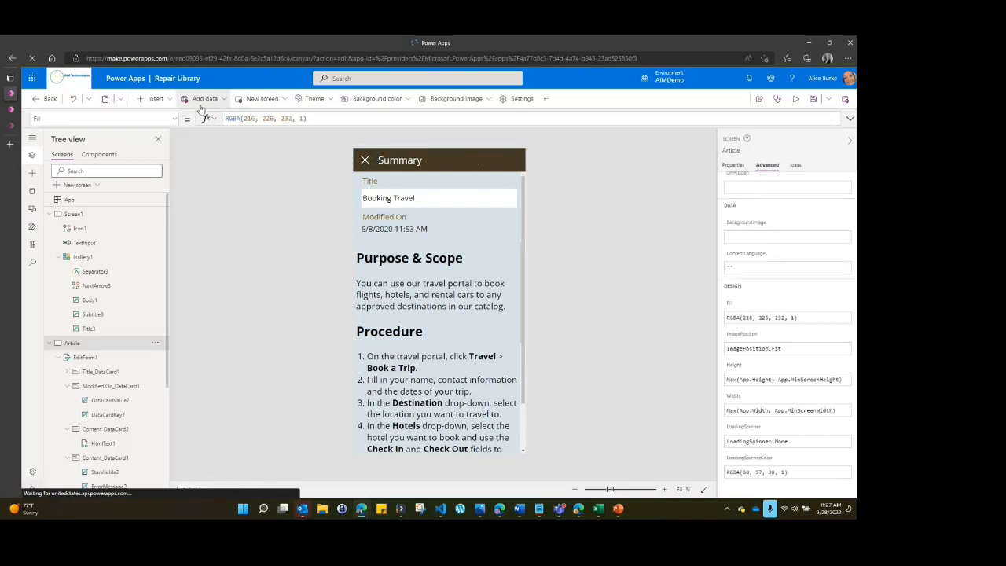
# Step: Insert a Check icon on the Article screen and place it in the Summary header, at the opposite end from the cancel icon
pyautogui.click(153, 98)
pyautogui.scroll(-10, 185, 214)
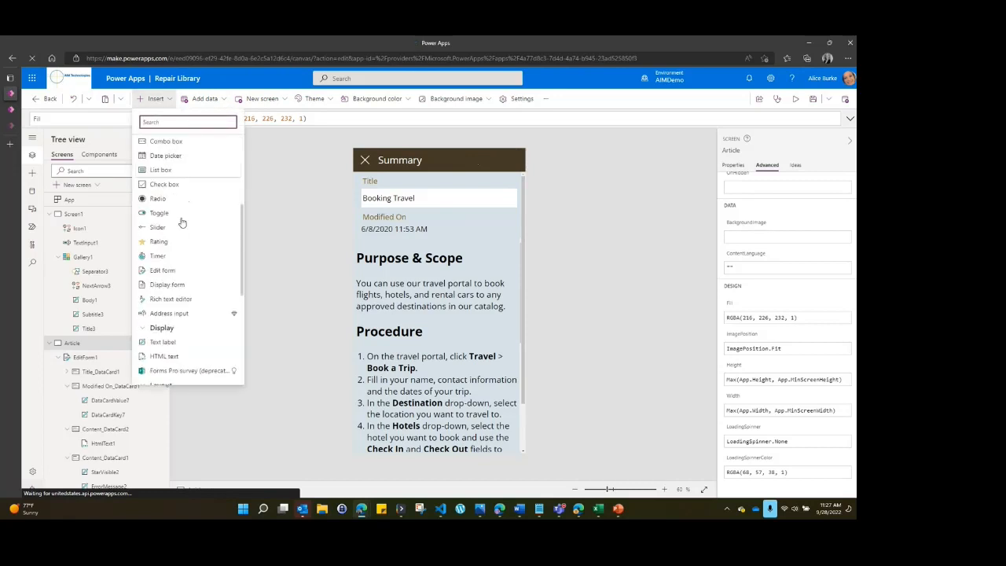
pyautogui.scroll(-3, 180, 262)
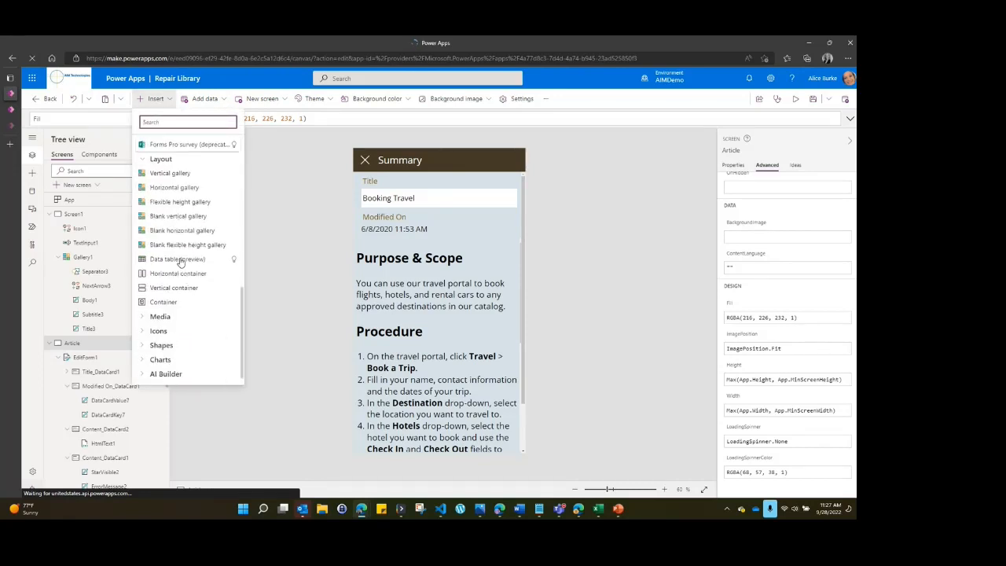
pyautogui.scroll(-5, 143, 319)
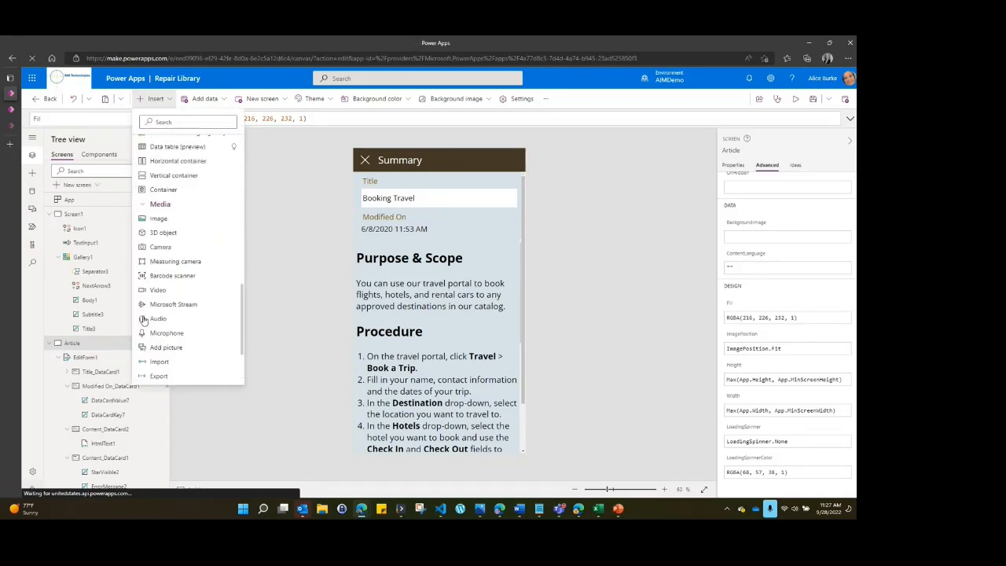
pyautogui.click(142, 317)
pyautogui.scroll(-3, 185, 306)
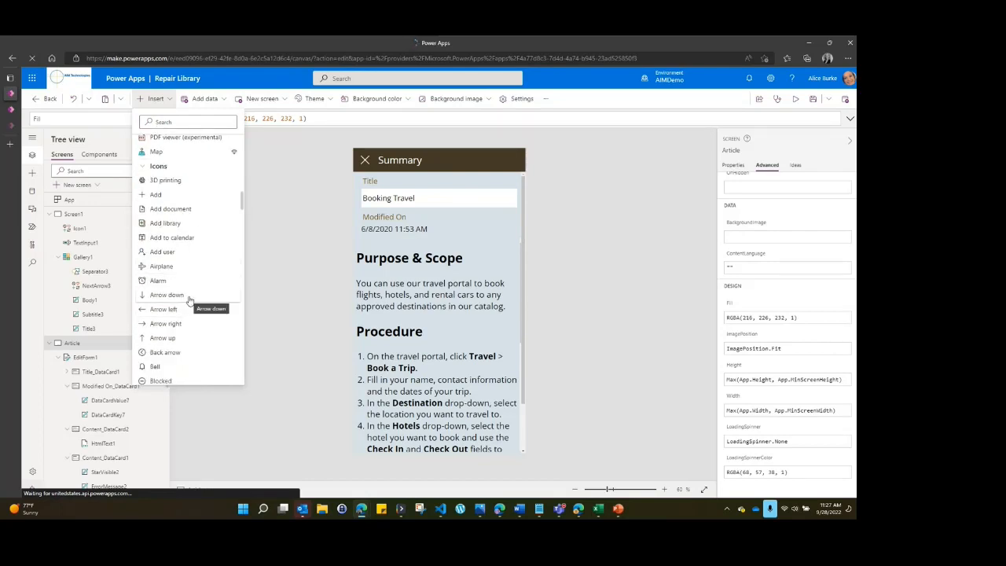
pyautogui.scroll(-1, 189, 300)
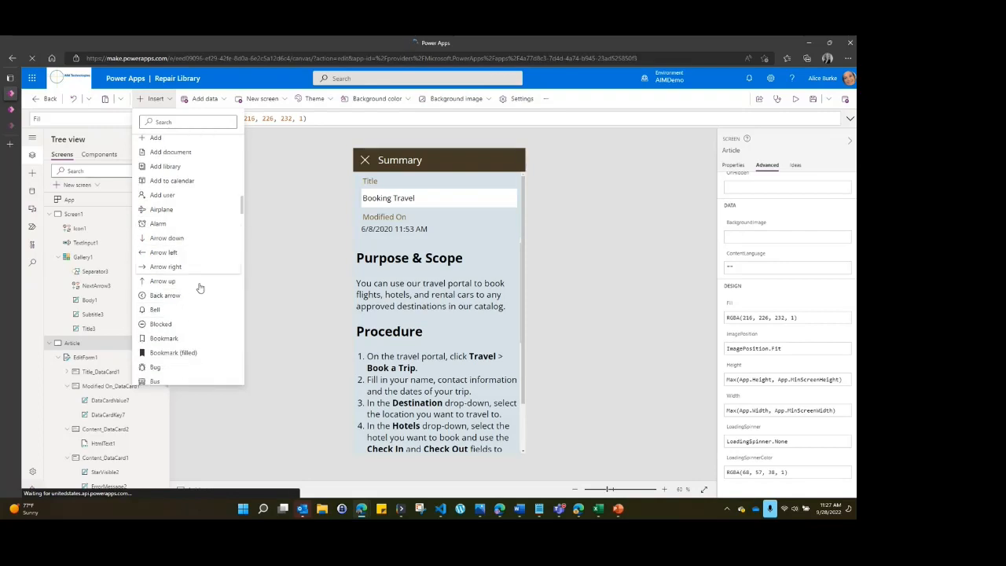
pyautogui.scroll(-3, 199, 287)
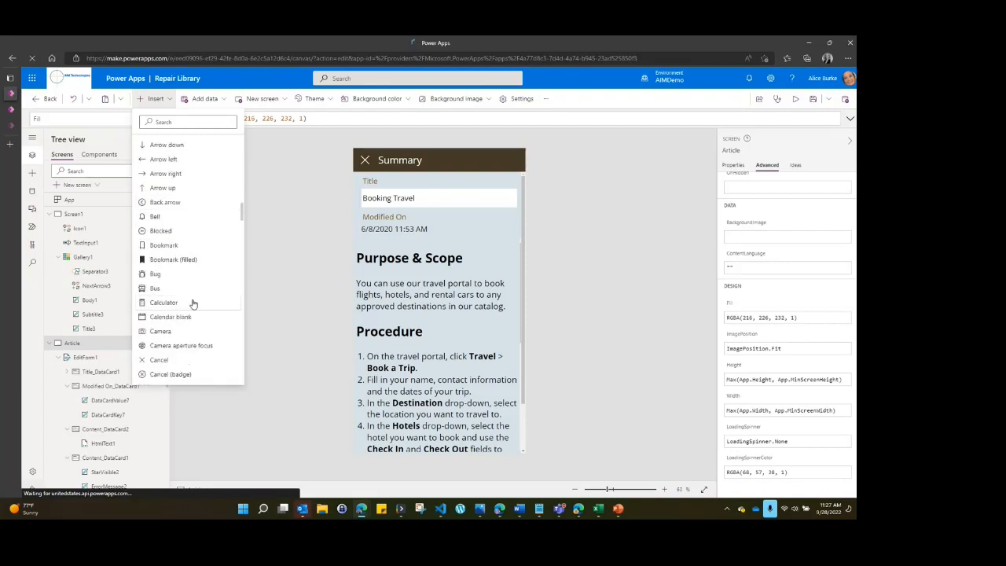
pyautogui.scroll(-2, 192, 317)
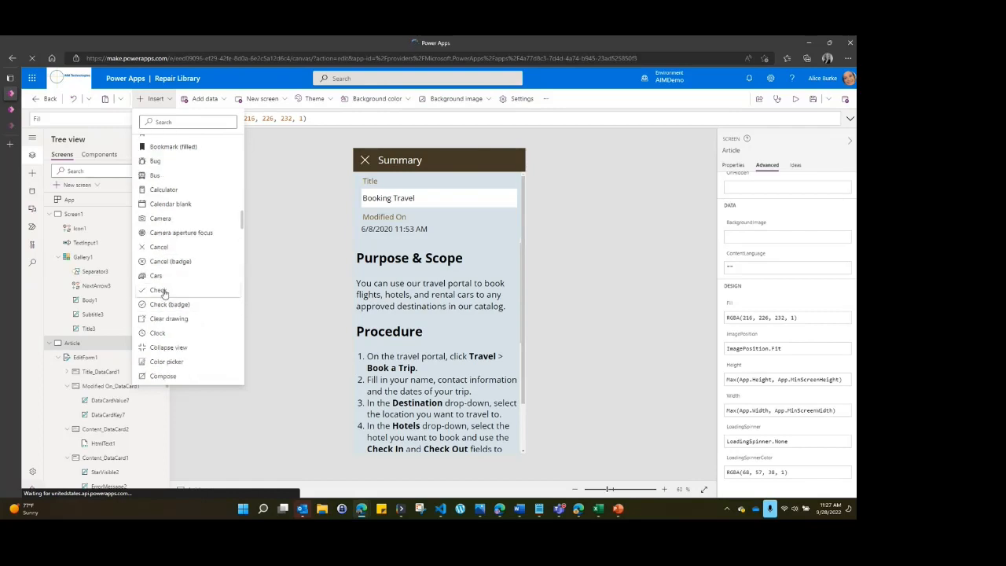
pyautogui.click(160, 293)
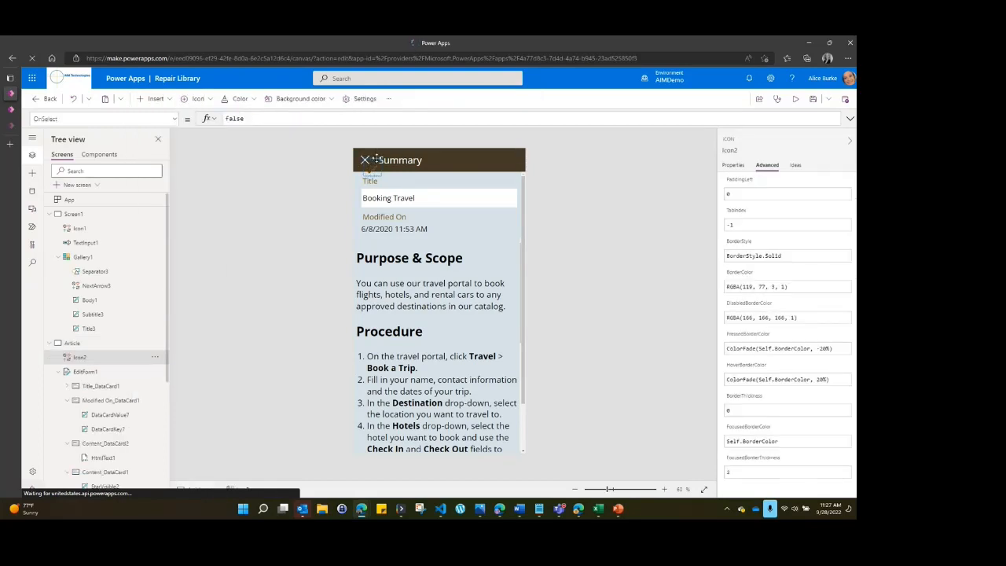
pyautogui.moveTo(520, 158); pyautogui.dragTo(516, 151)
# Step: Set the Check icon's OnSelect formula to Navigate(Screen2) on the Article screen
pyautogui.click(734, 166)
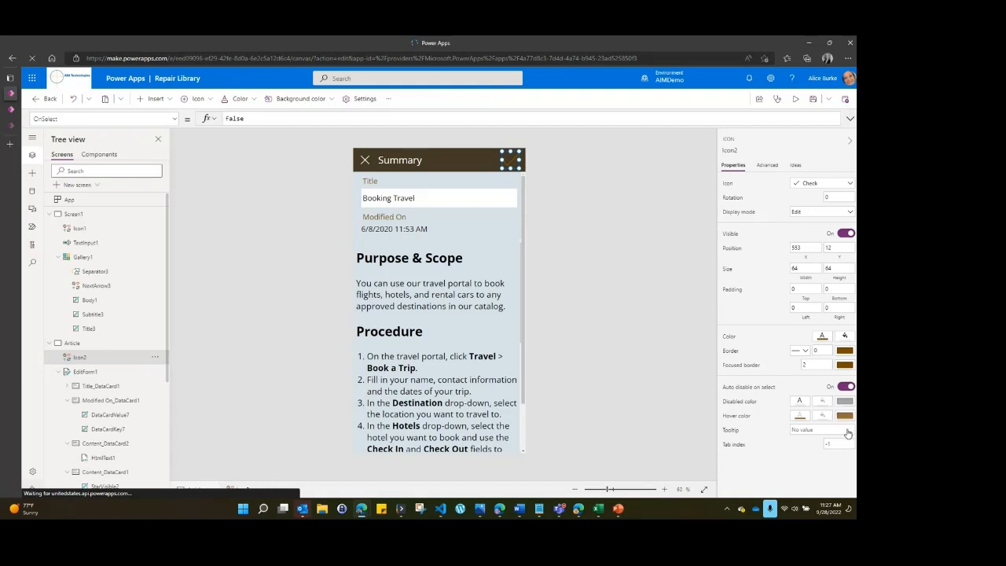
pyautogui.click(767, 165)
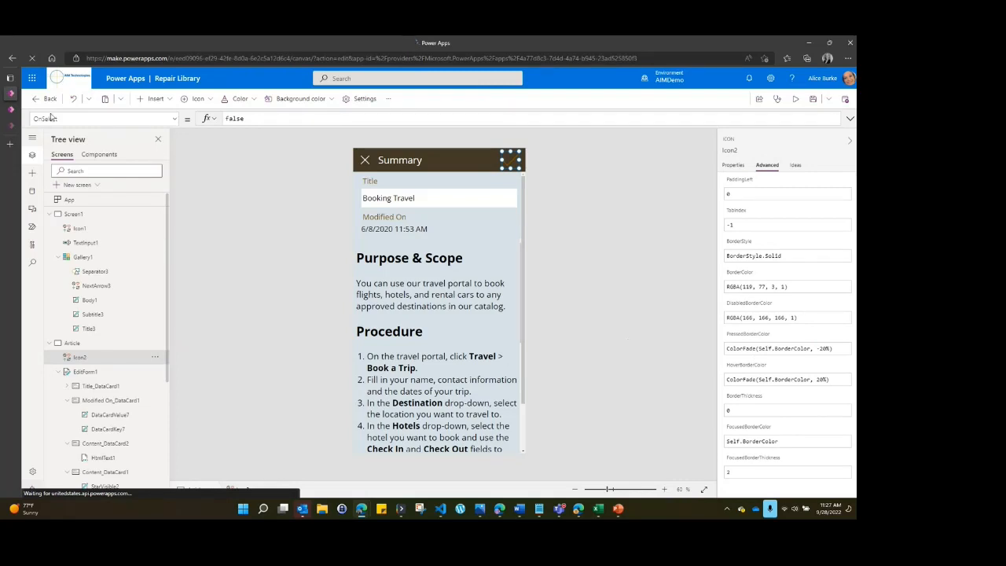
pyautogui.doubleClick(266, 119)
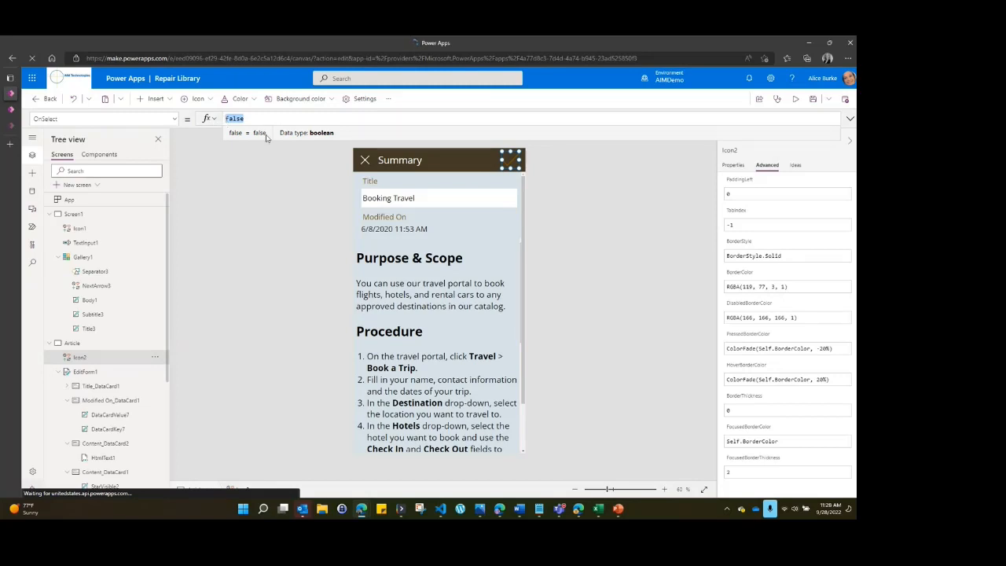
pyautogui.write('na')
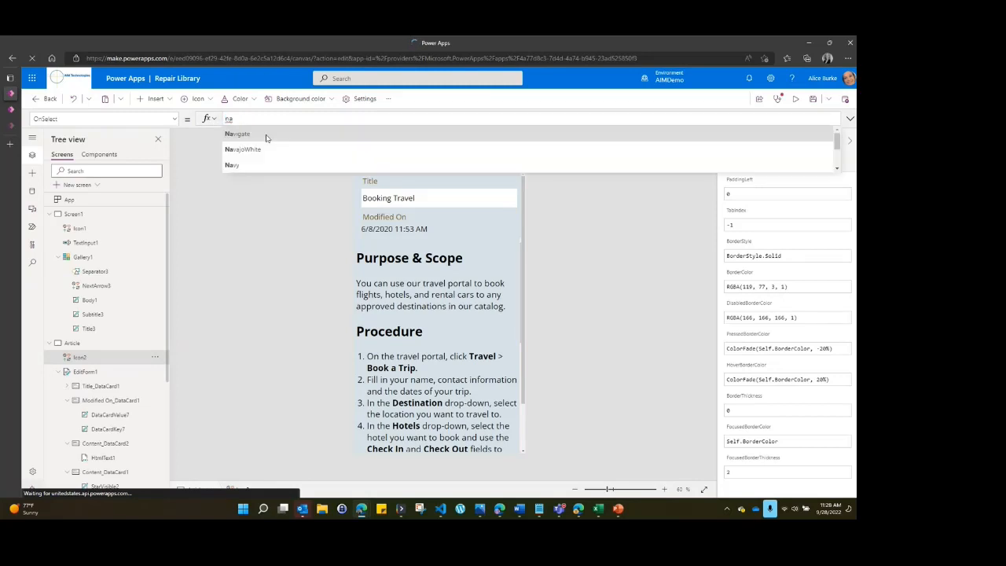
pyautogui.click(266, 138)
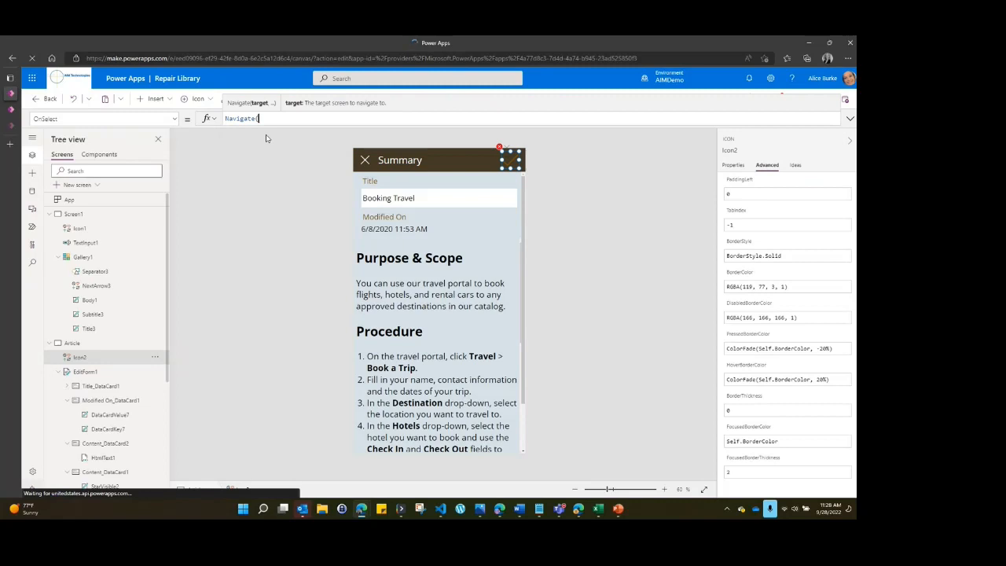
pyautogui.write('scr')
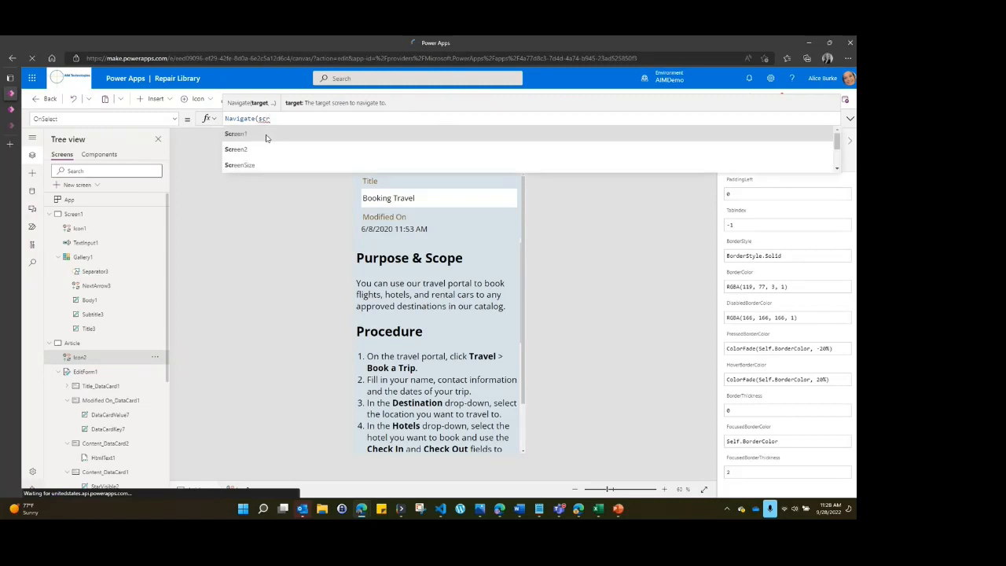
pyautogui.click(267, 154)
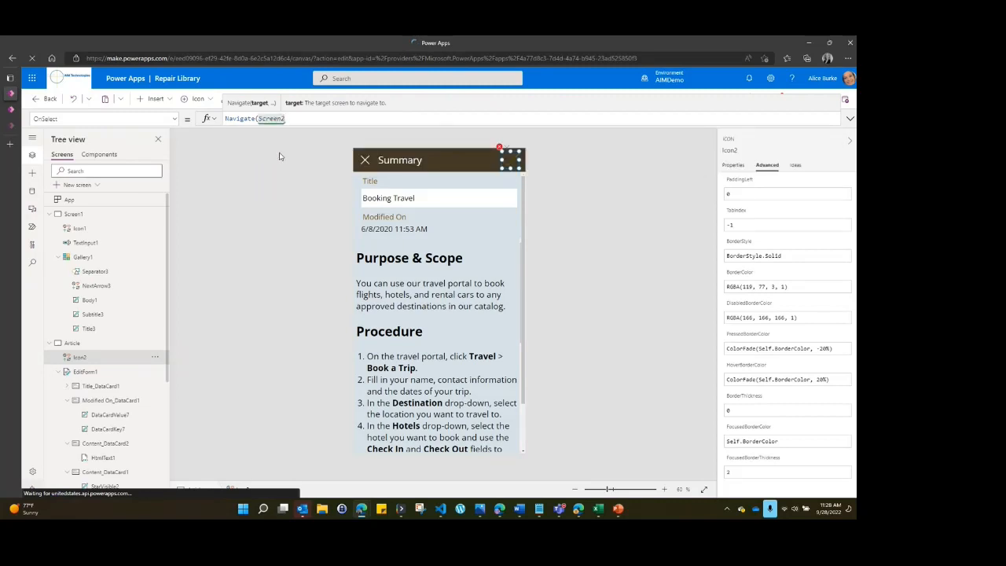
pyautogui.click(279, 156)
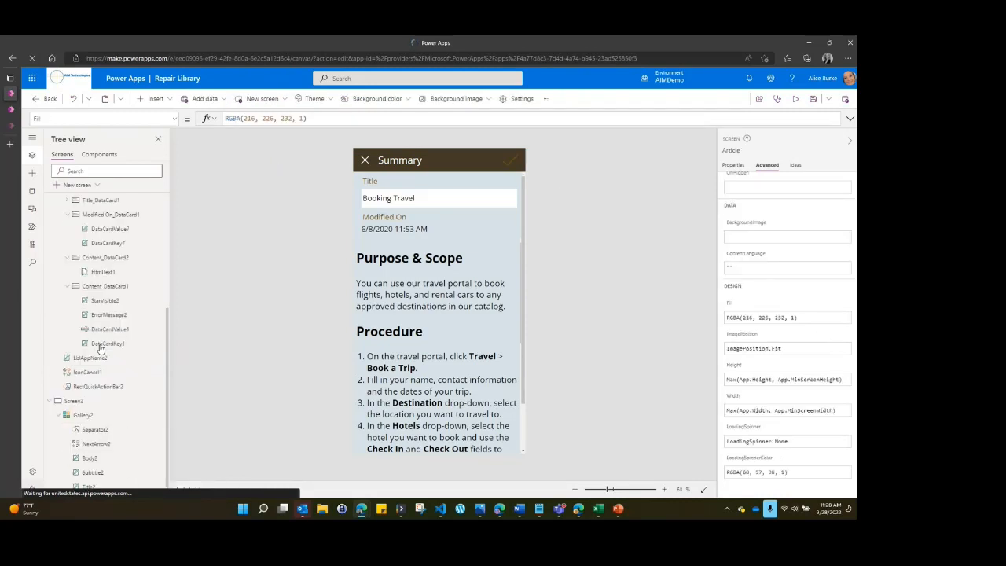
pyautogui.click(515, 160)
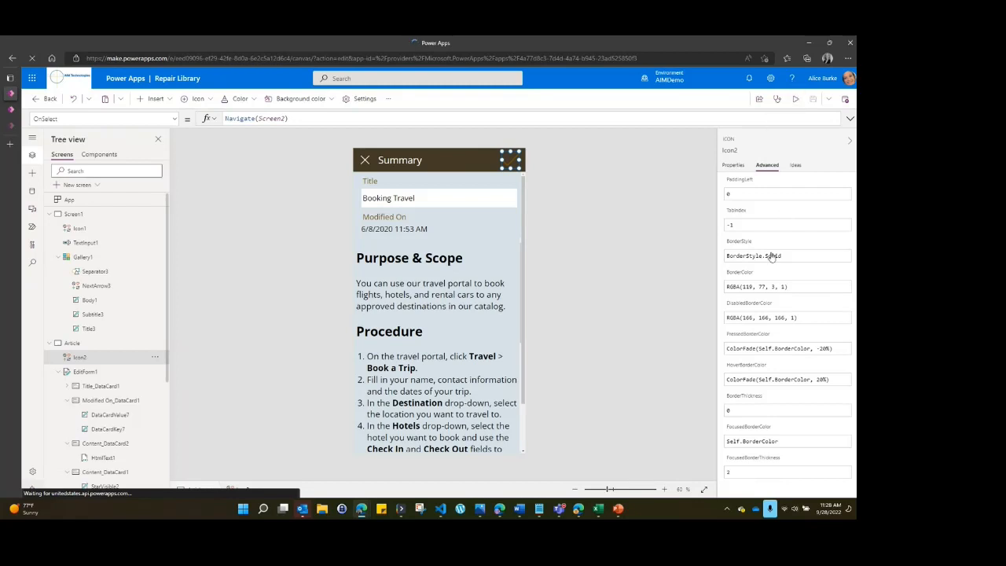
# Step: Preview the Article screen, read through the Booking Travel article, and test the check icon's navigation
pyautogui.press('F5')
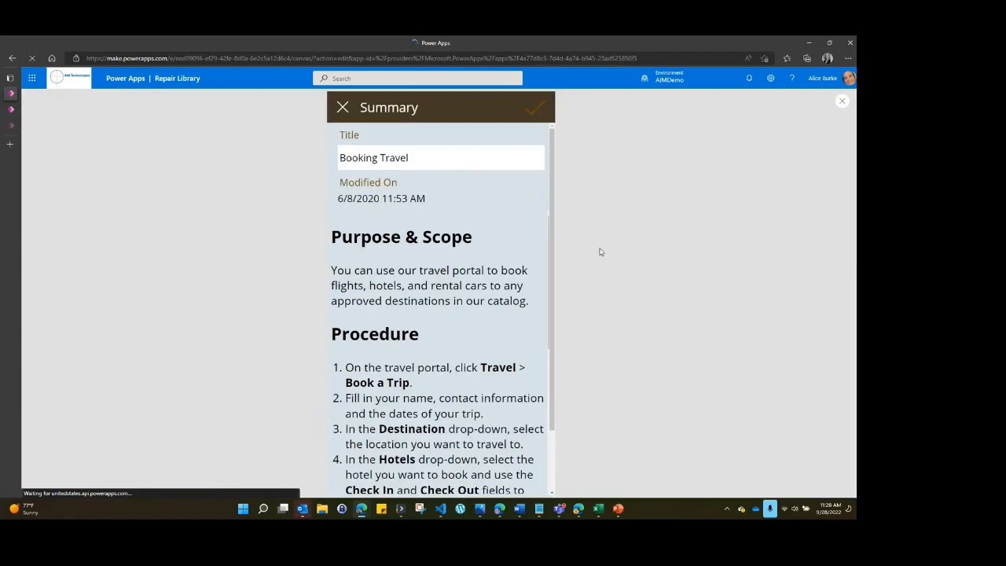
pyautogui.scroll(-5, 499, 278)
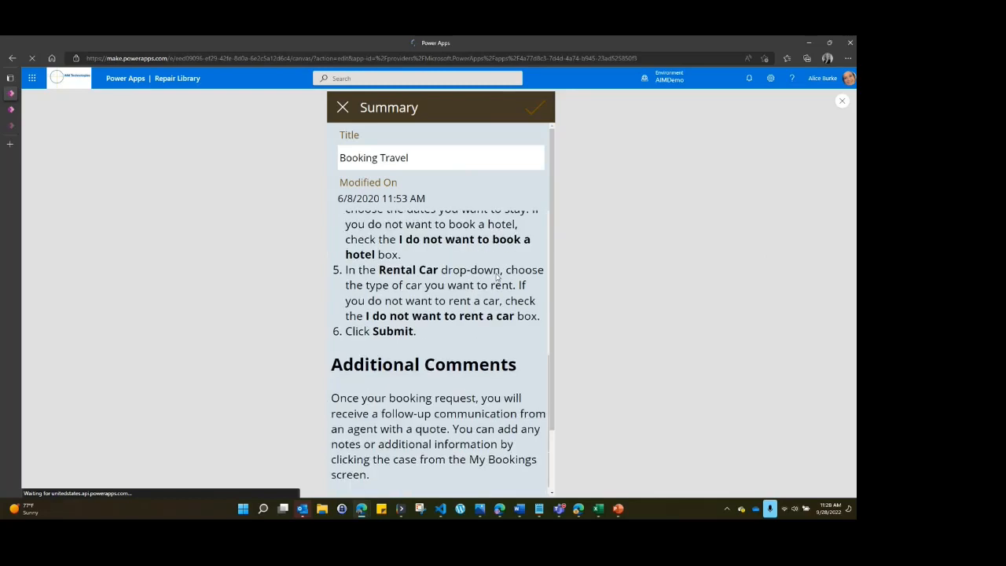
pyautogui.scroll(5, 503, 235)
pyautogui.click(531, 106)
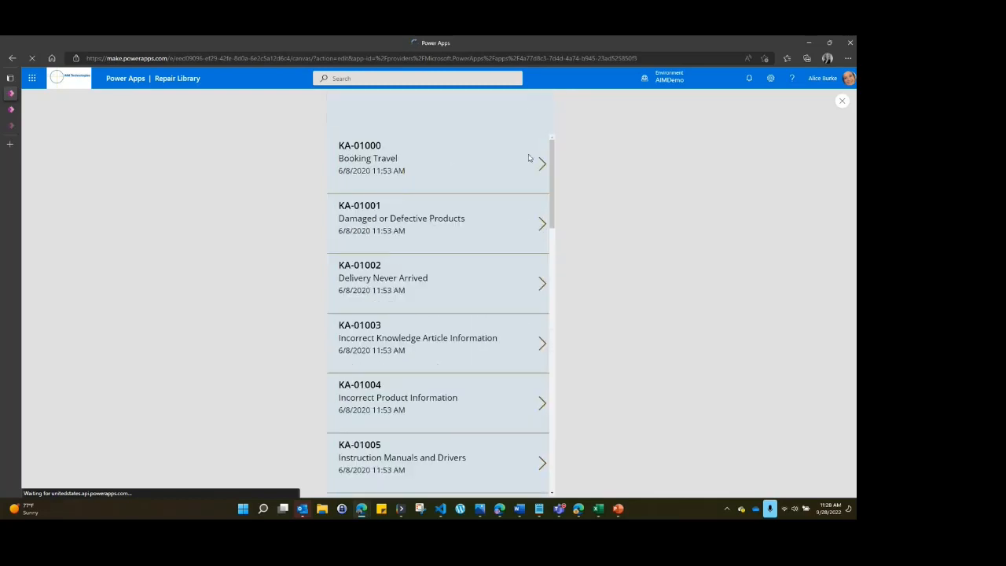
pyautogui.click(843, 104)
pyautogui.click(796, 102)
pyautogui.click(839, 105)
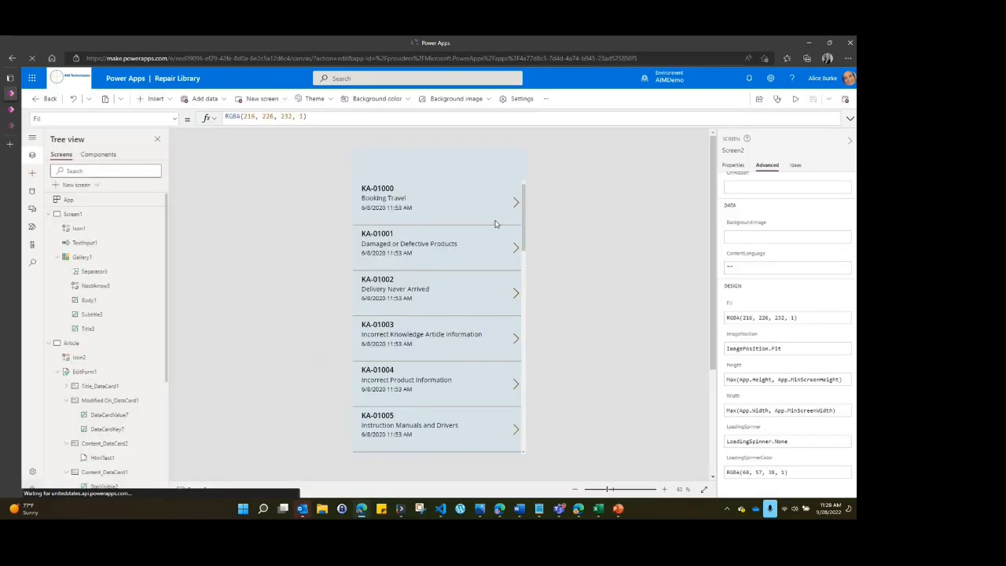
# Step: Preview the app from Screen1, open the Booking Travel article, and return to the gallery with the cancel icon
pyautogui.click(796, 99)
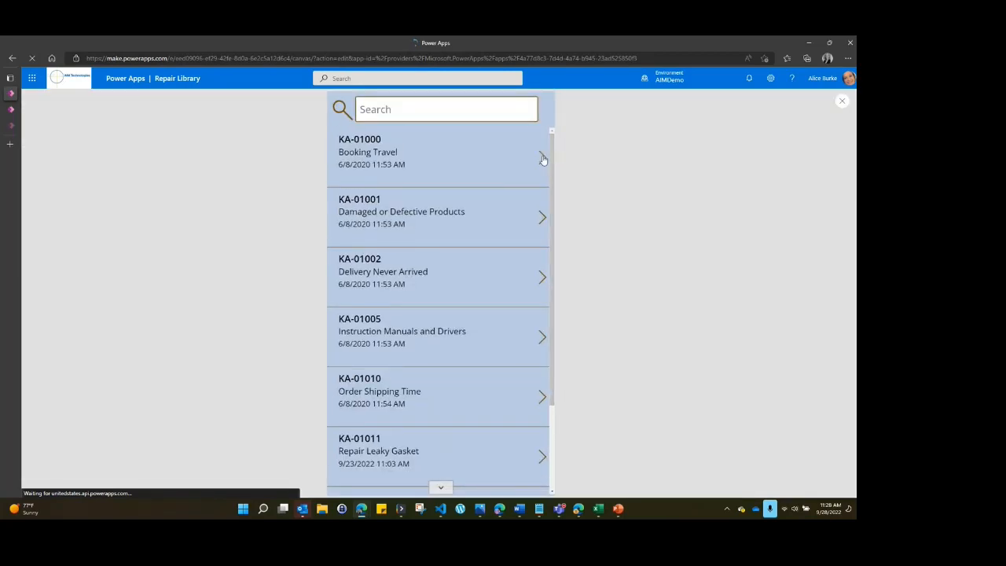
pyautogui.click(426, 110)
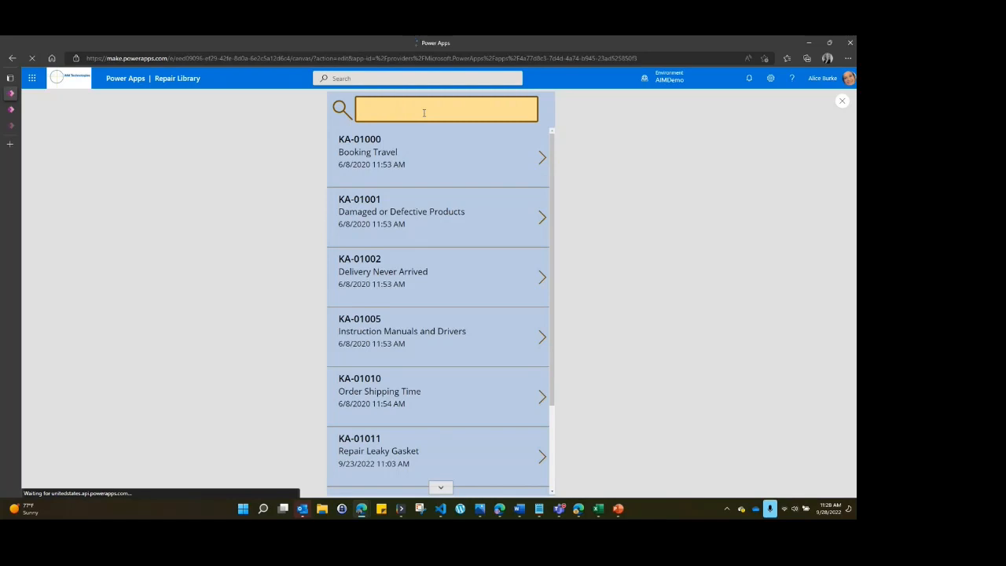
pyautogui.click(540, 160)
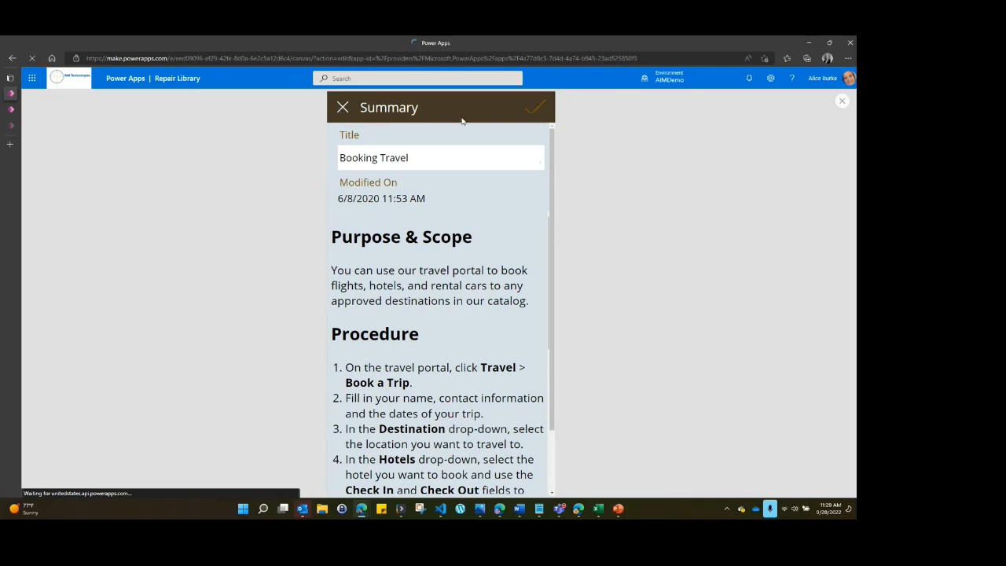
pyautogui.click(343, 107)
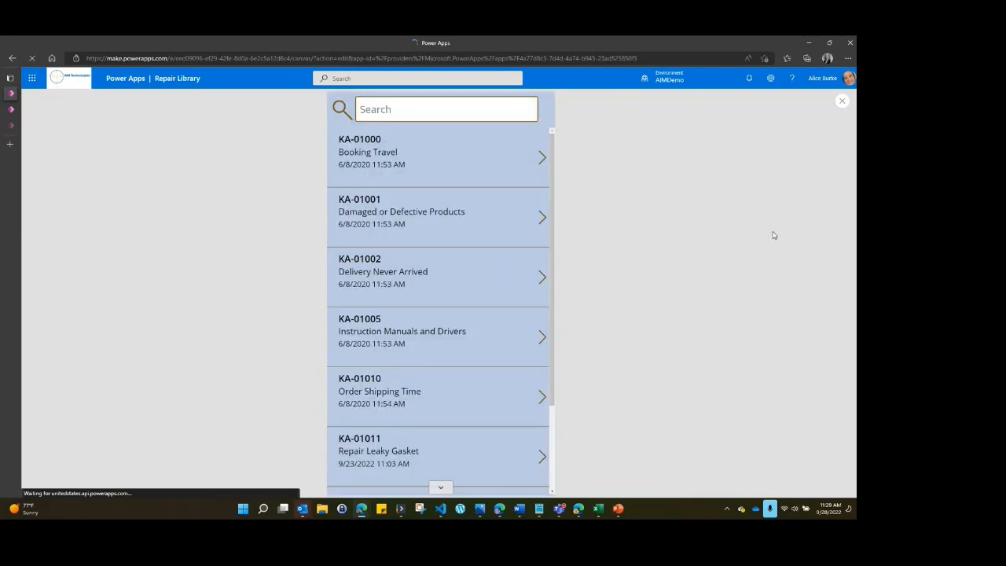
pyautogui.click(844, 104)
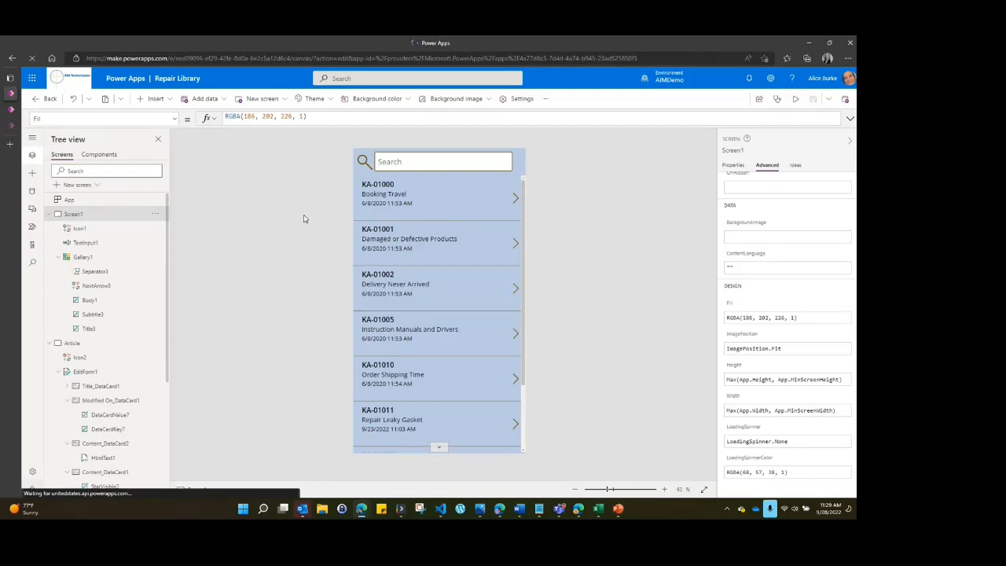
# Step: Leave the Repair Library editor for the Power Apps home page and dismiss the calendar reminder
pyautogui.click(47, 101)
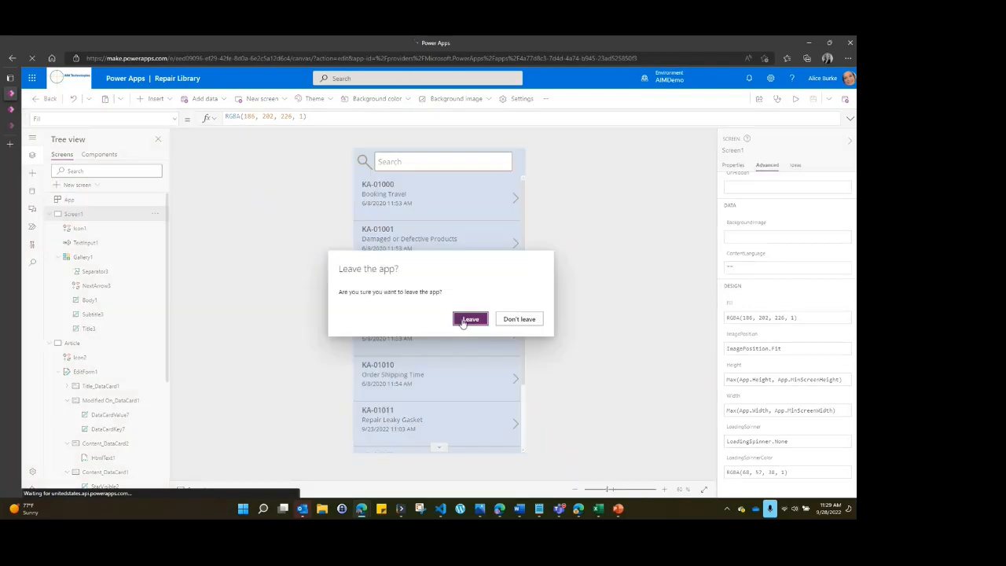
pyautogui.click(469, 319)
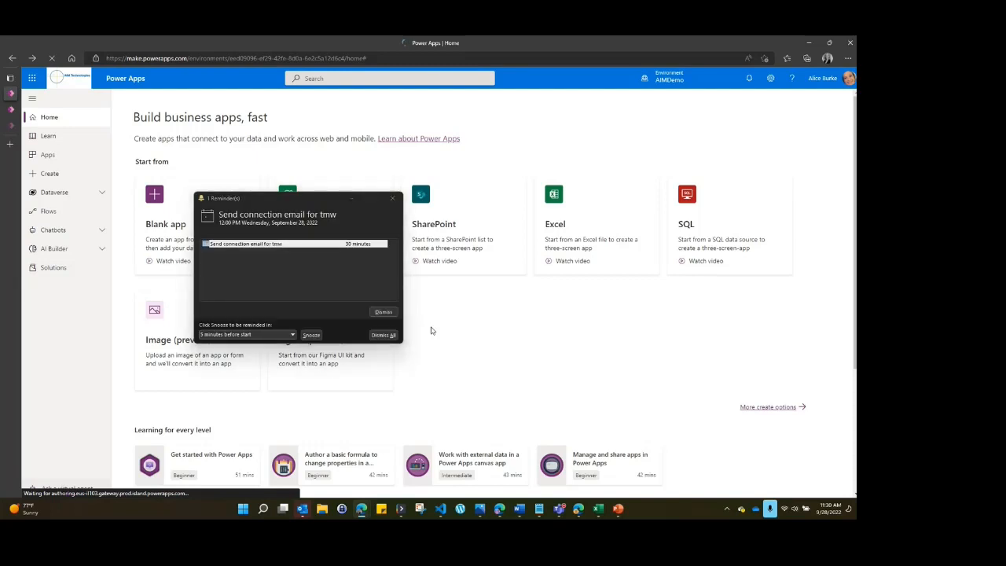
pyautogui.click(384, 312)
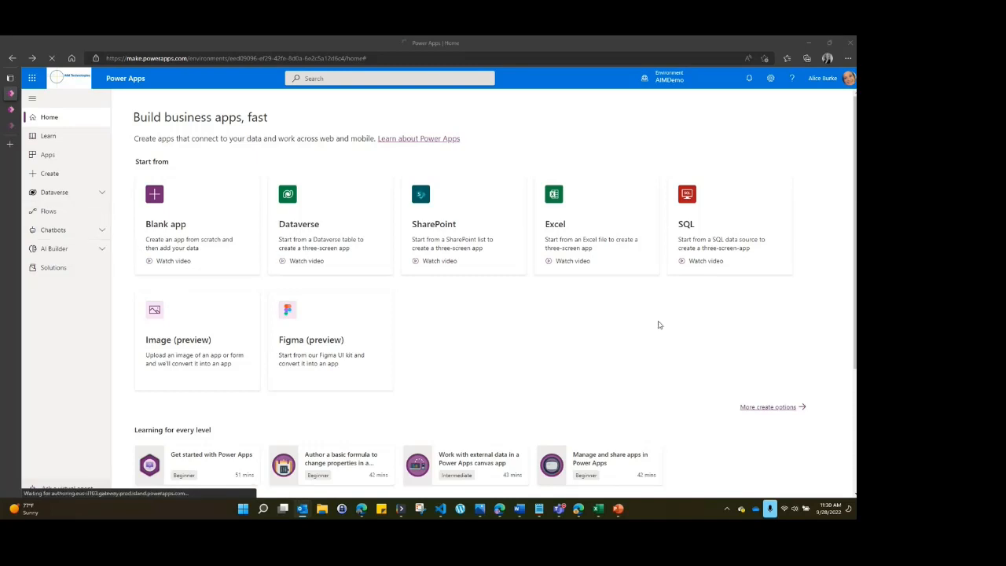
# Step: Examine the blank app types and the name and format options for a blank canvas app, without creating one
pyautogui.scroll(-2, 658, 324)
pyautogui.scroll(2, 633, 296)
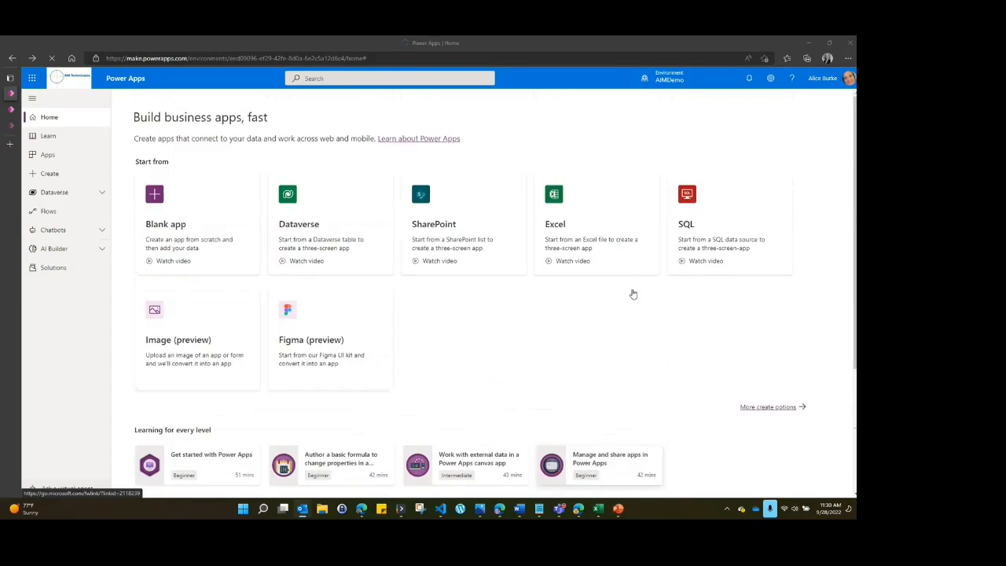
pyautogui.click(177, 228)
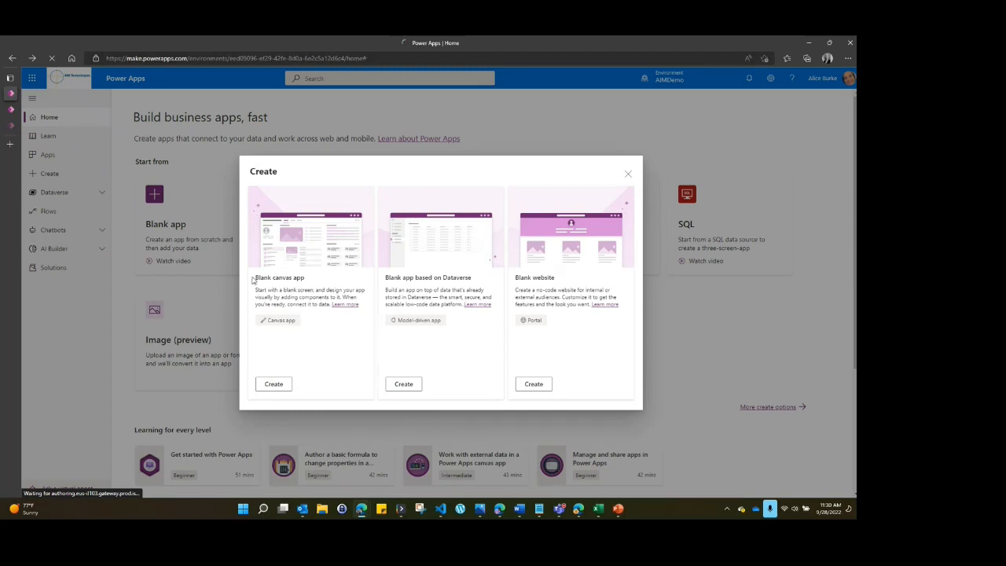
pyautogui.click(272, 384)
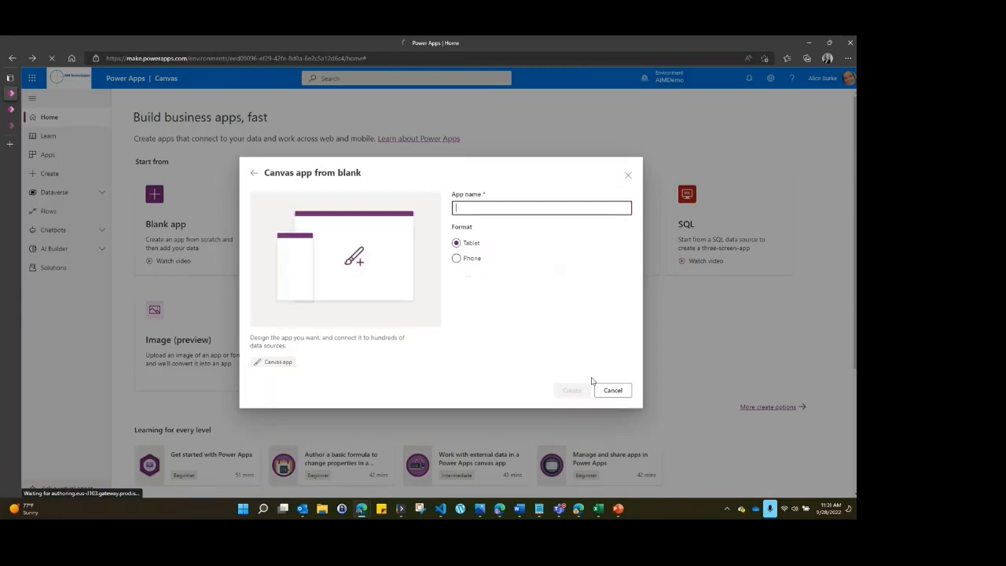
pyautogui.click(612, 390)
# Step: View the Apps list and the Your apps section of the home page
pyautogui.click(52, 156)
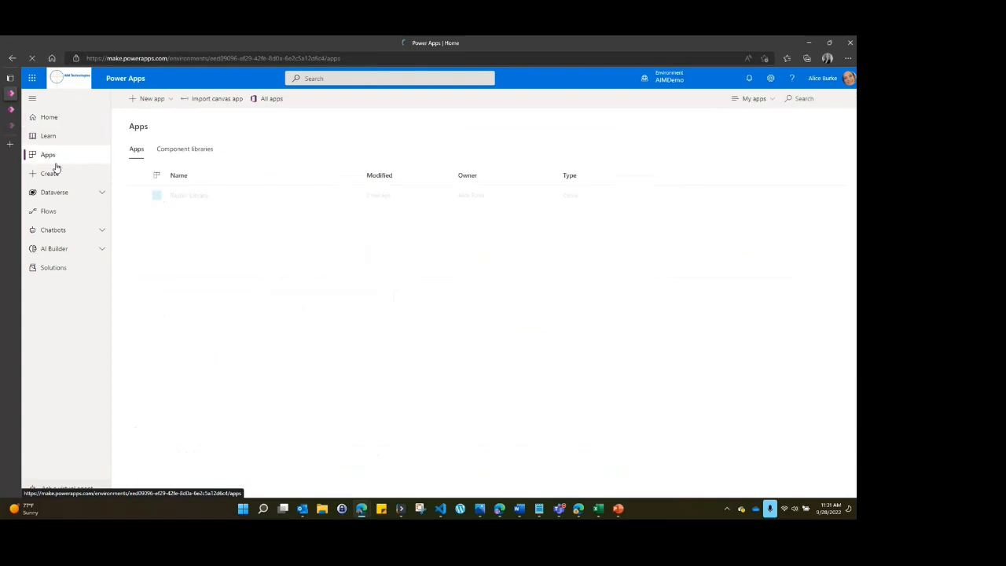
pyautogui.click(49, 118)
pyautogui.scroll(-3, 522, 284)
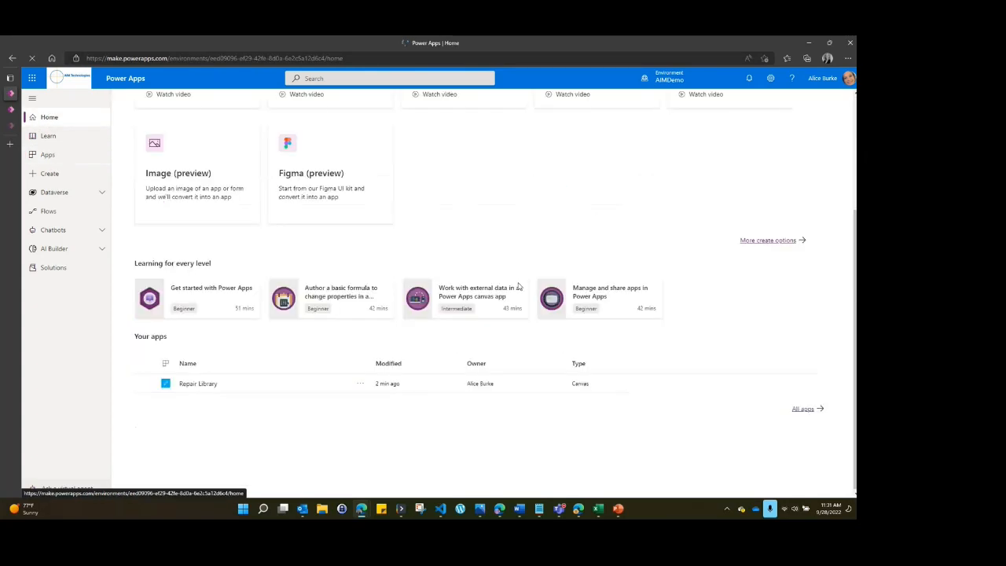
# Step: Open the full set of app creation options and browse all templates, including the Office category
pyautogui.click(769, 240)
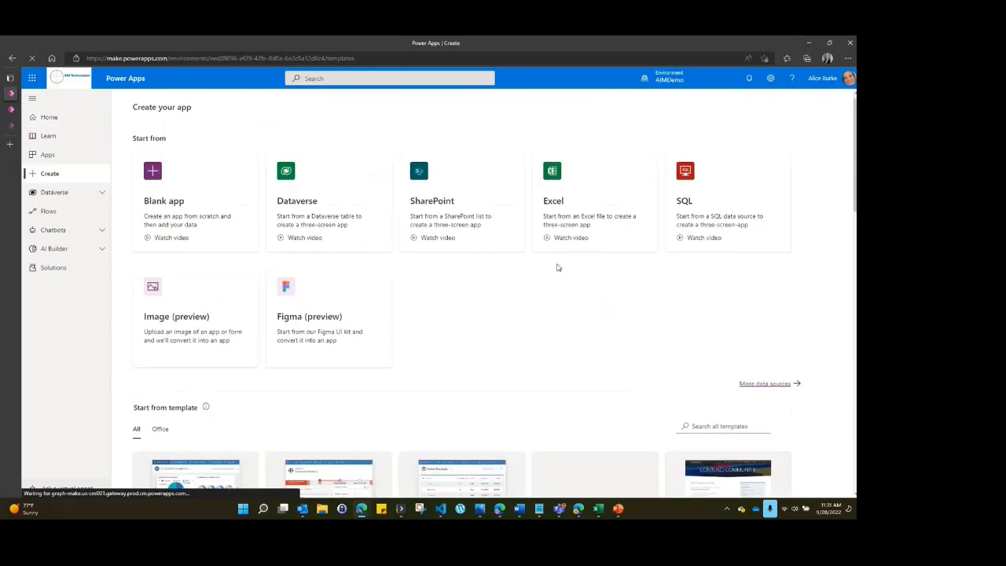
pyautogui.scroll(-3, 348, 221)
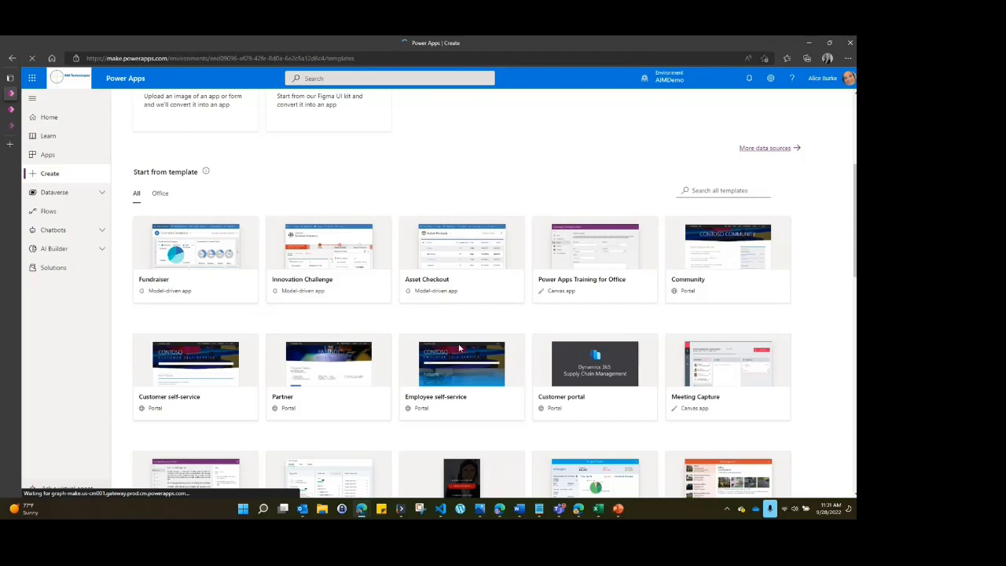
pyautogui.scroll(-2, 338, 435)
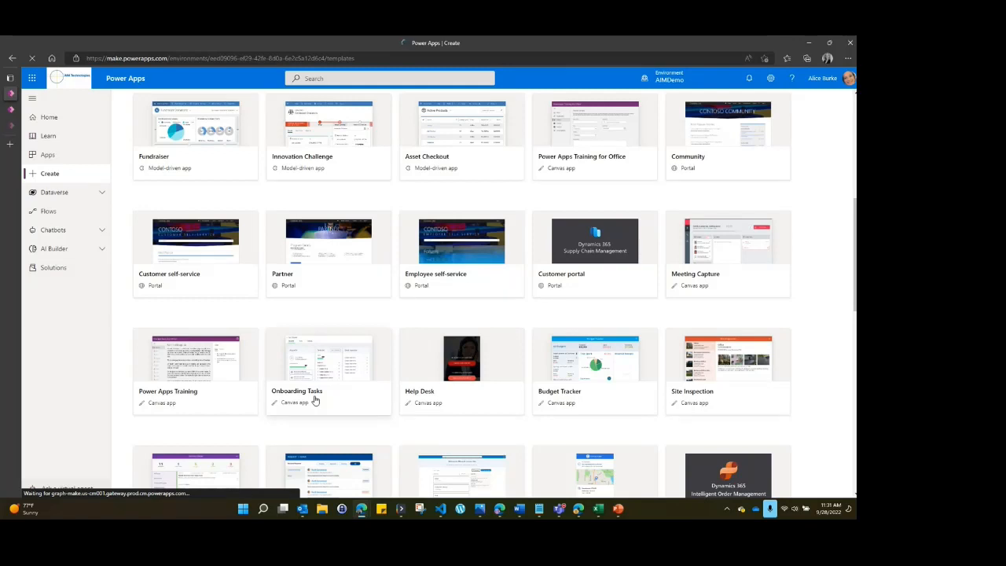
pyautogui.scroll(-3, 314, 400)
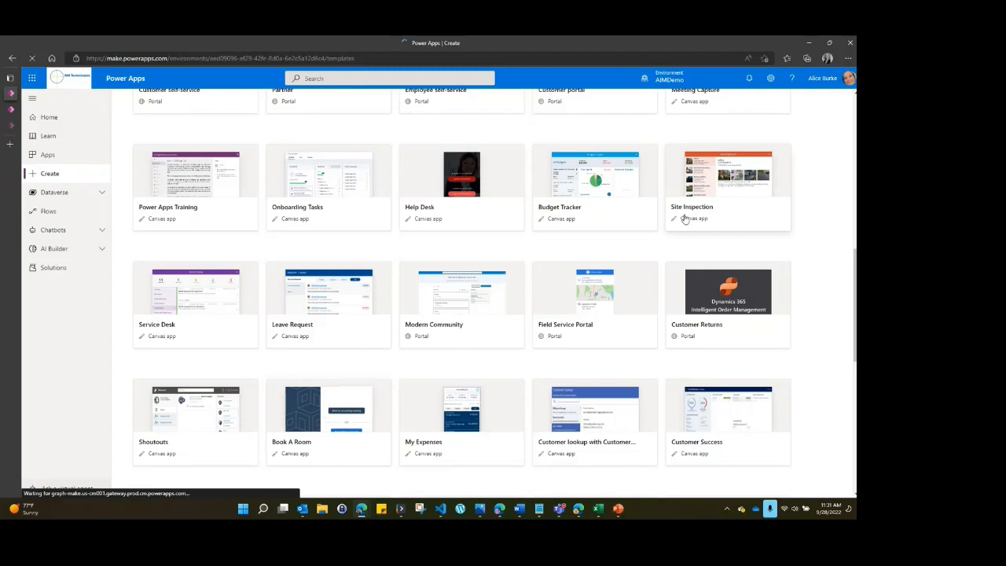
pyautogui.scroll(-3, 682, 220)
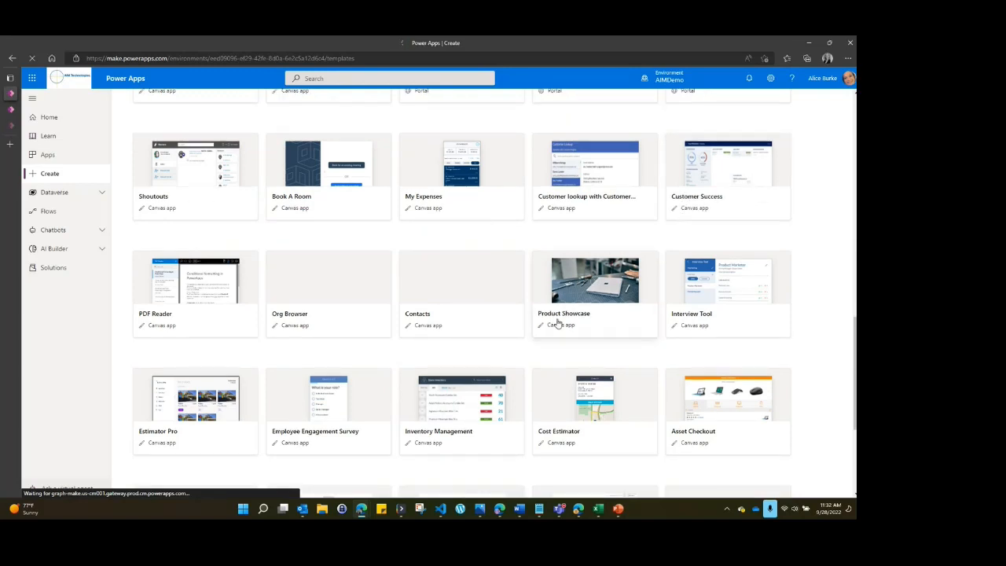
pyautogui.scroll(8, 557, 324)
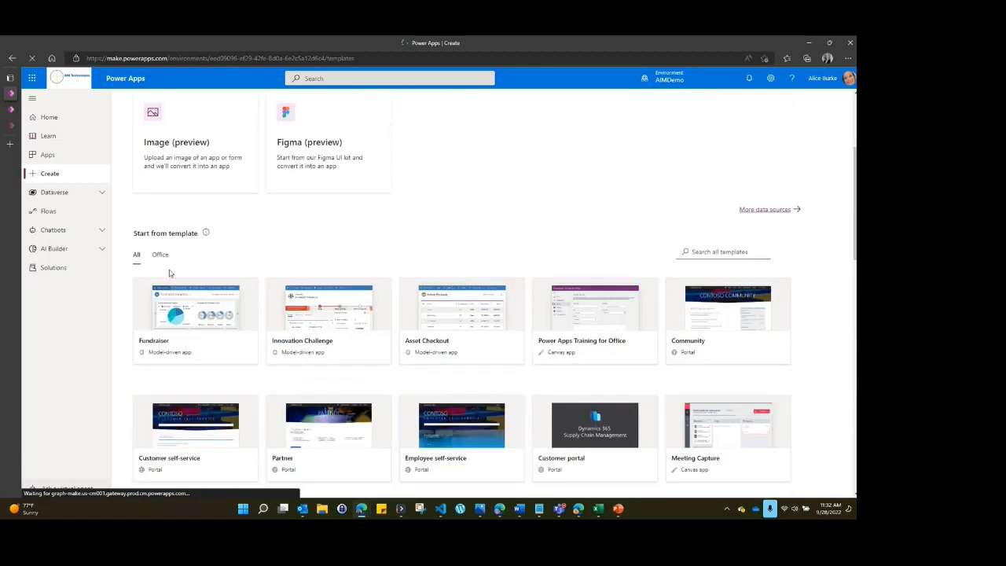
pyautogui.click(160, 255)
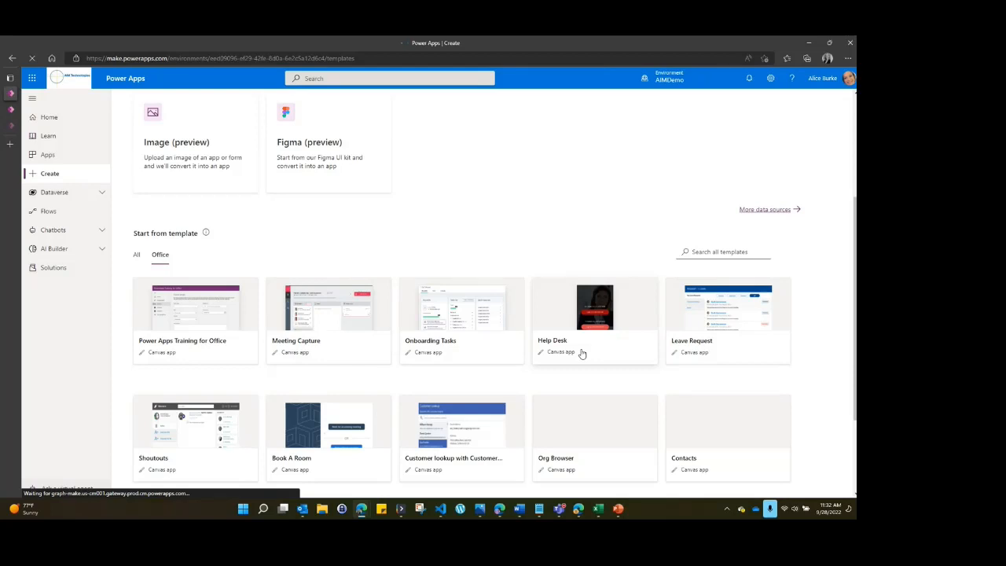
pyautogui.scroll(3, 582, 354)
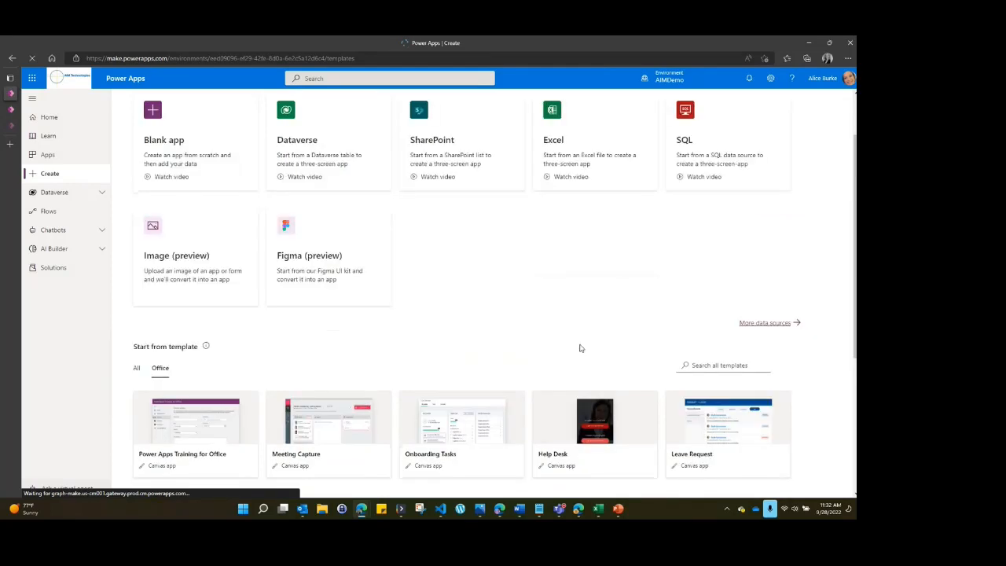
# Step: Open the Learn page
pyautogui.click(79, 136)
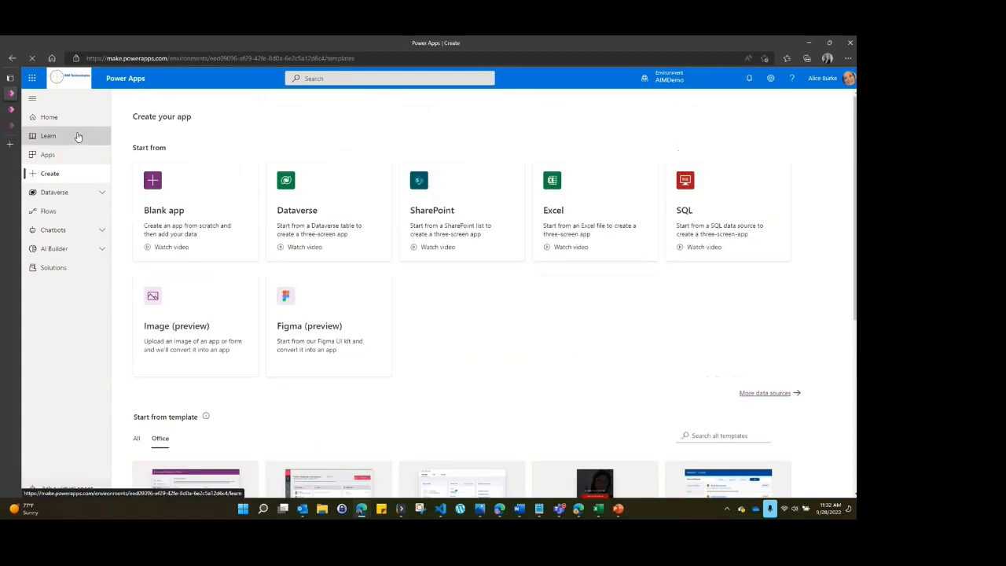